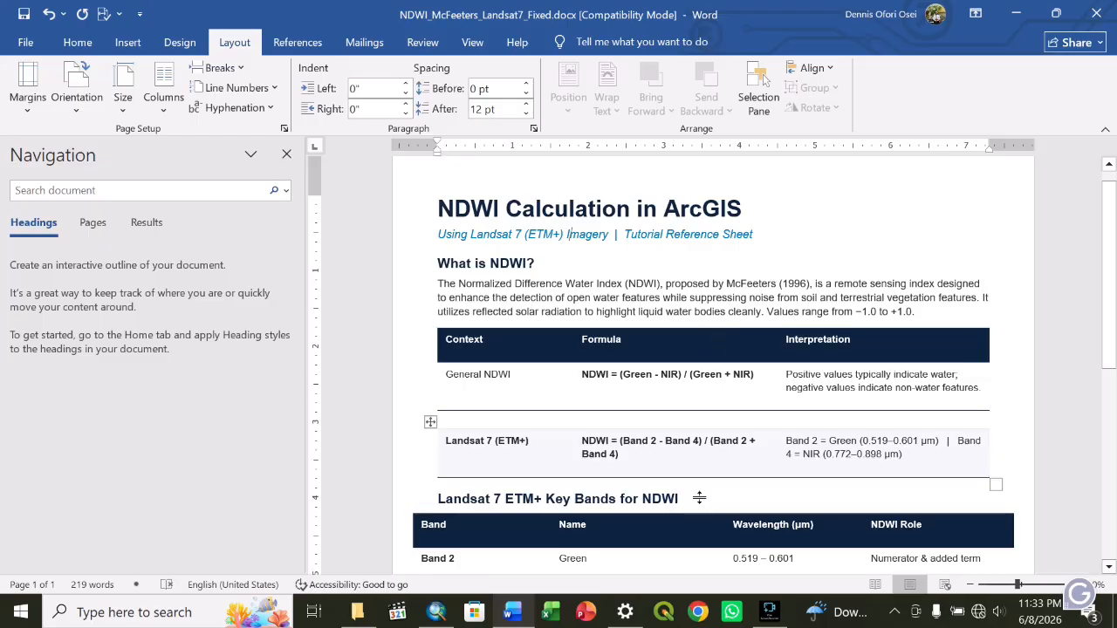
- Switch to ArcMap and add the unfilled band 2 raster LE07_L1TP_193056_20061205_20200913_02_T1_B2.TIF from the 2006_7%_Cloud Cover folder
left_click(447, 618)
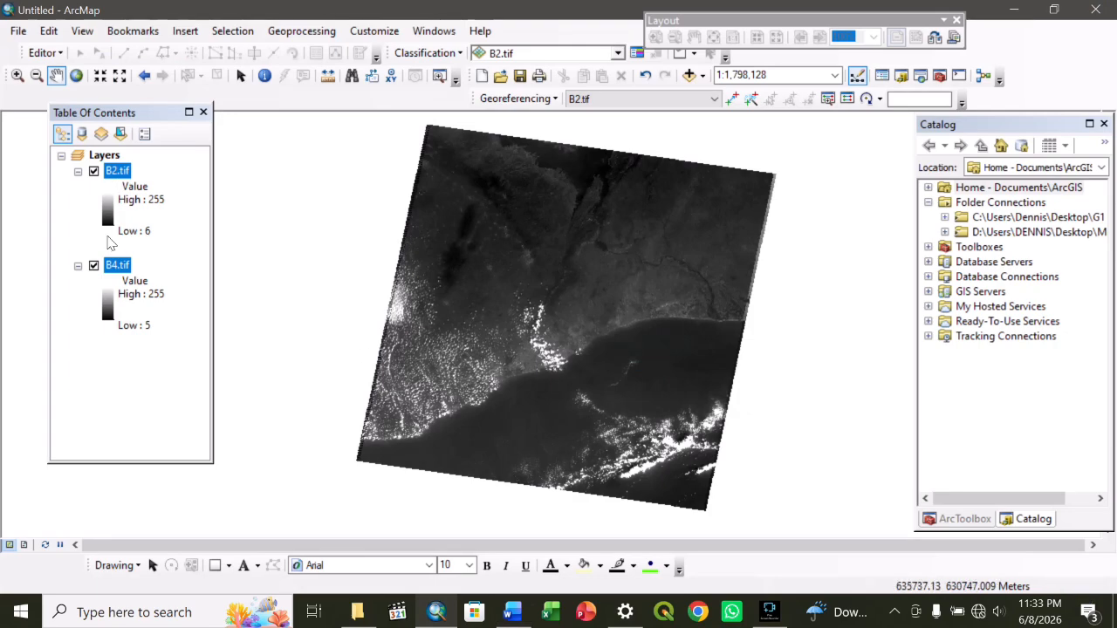
left_click_drag(451, 256, 469, 261)
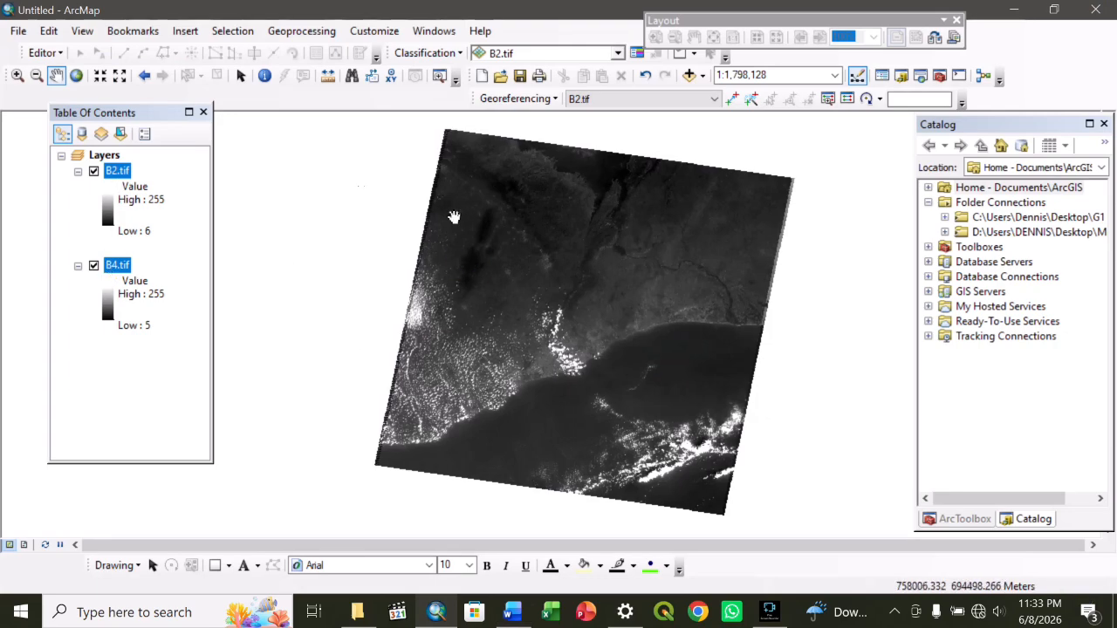
left_click(703, 77)
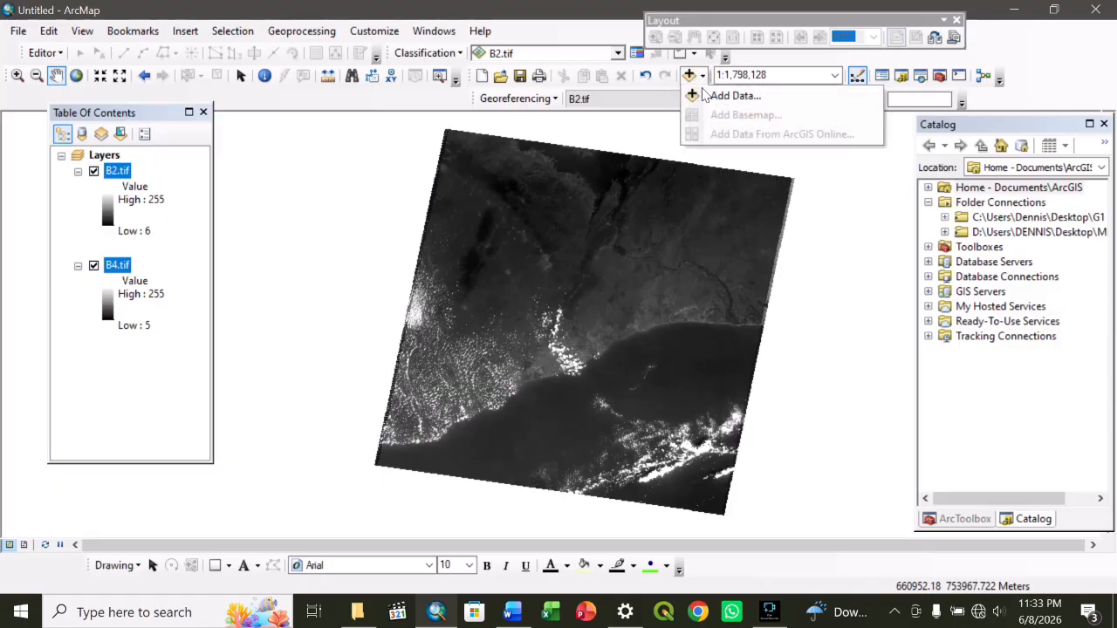
left_click(696, 96)
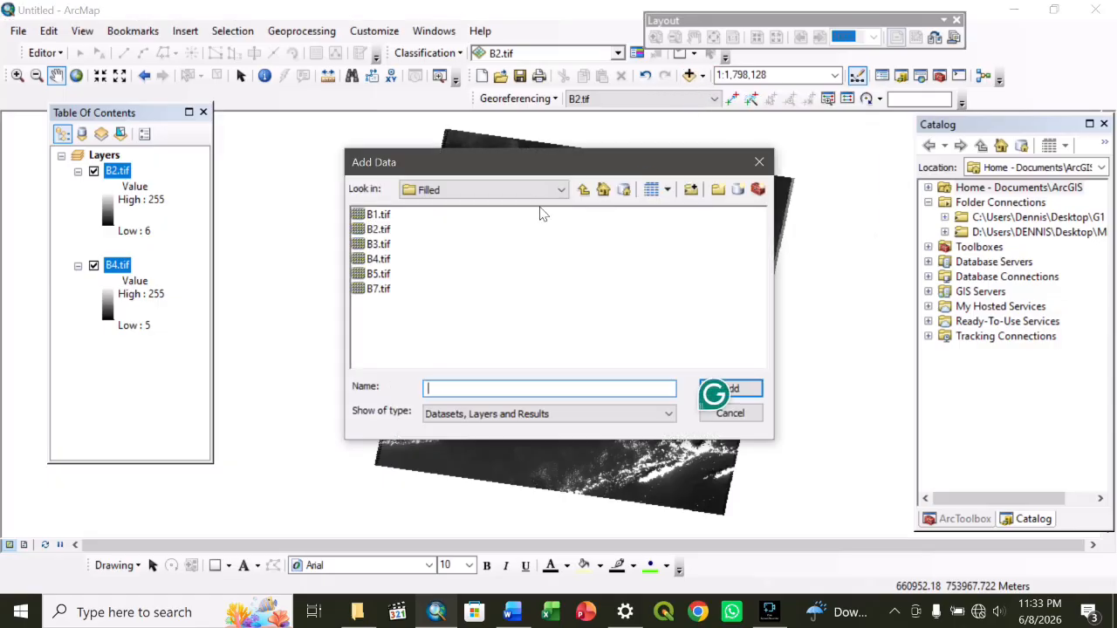
left_click(583, 191)
left_click(434, 243)
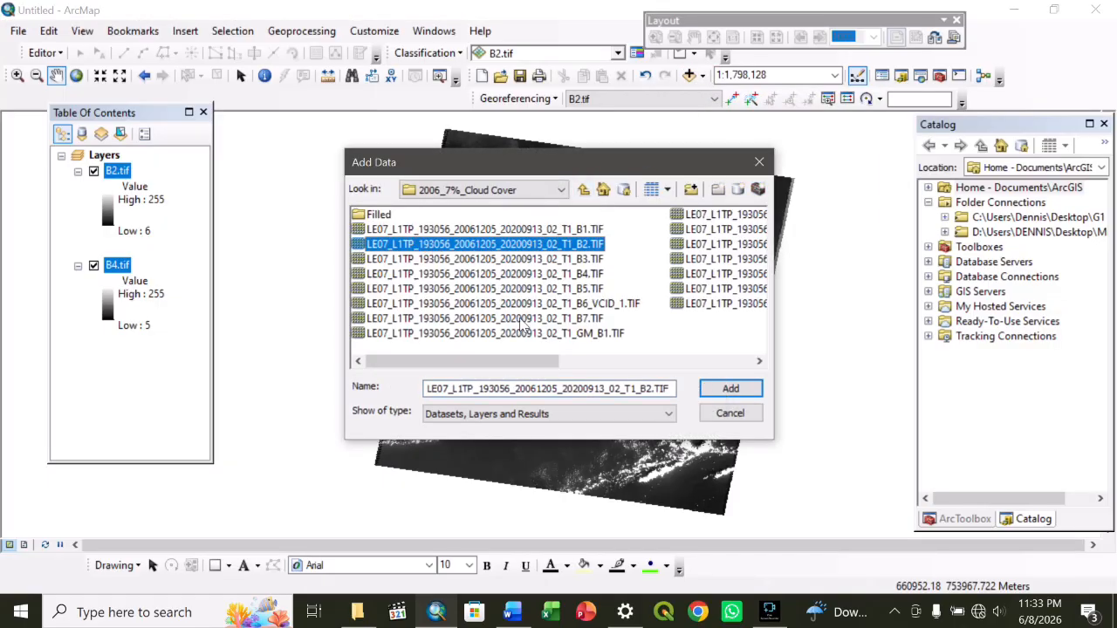
left_click(720, 389)
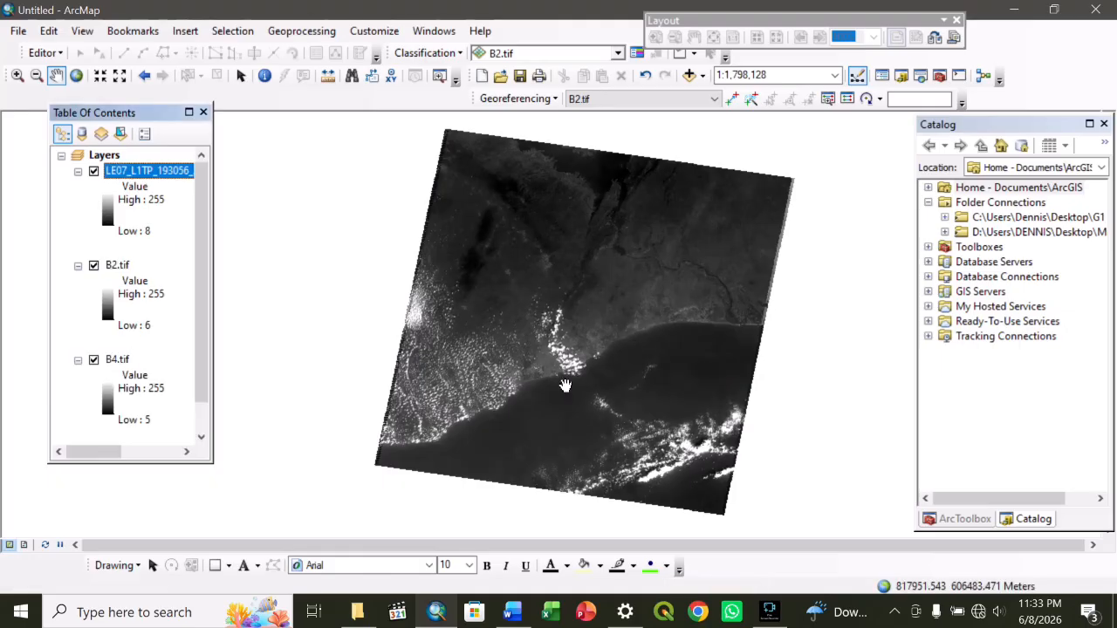
- Hide the B2.tif layer and inspect the scan-line gaps in the unfilled band 2 raster up close
left_click_drag(442, 329, 445, 350)
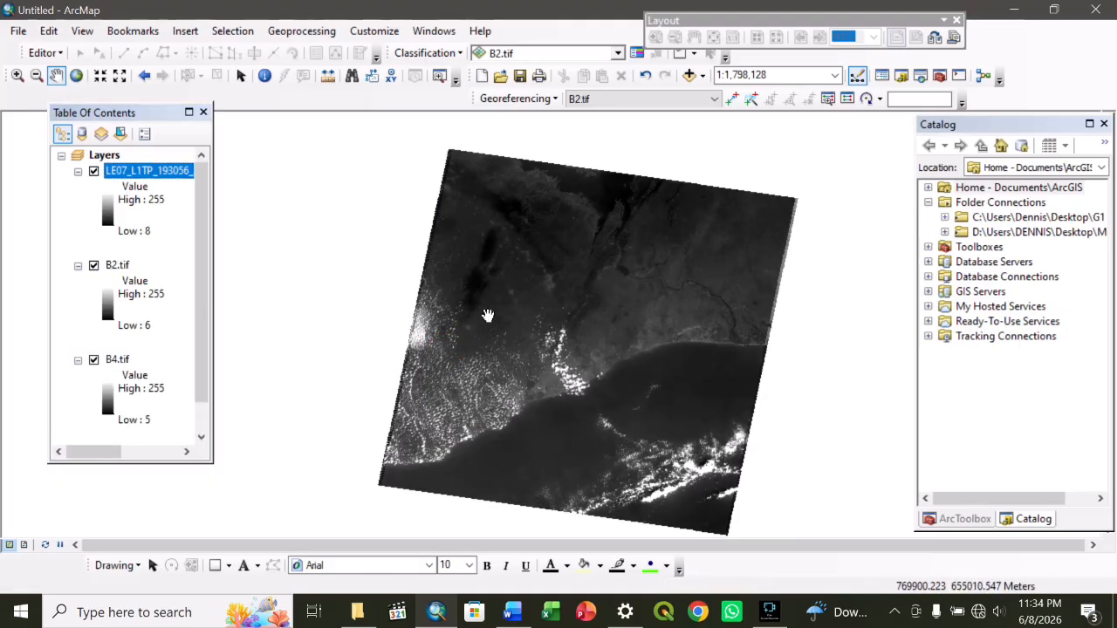
scroll(488, 316, "down", 4)
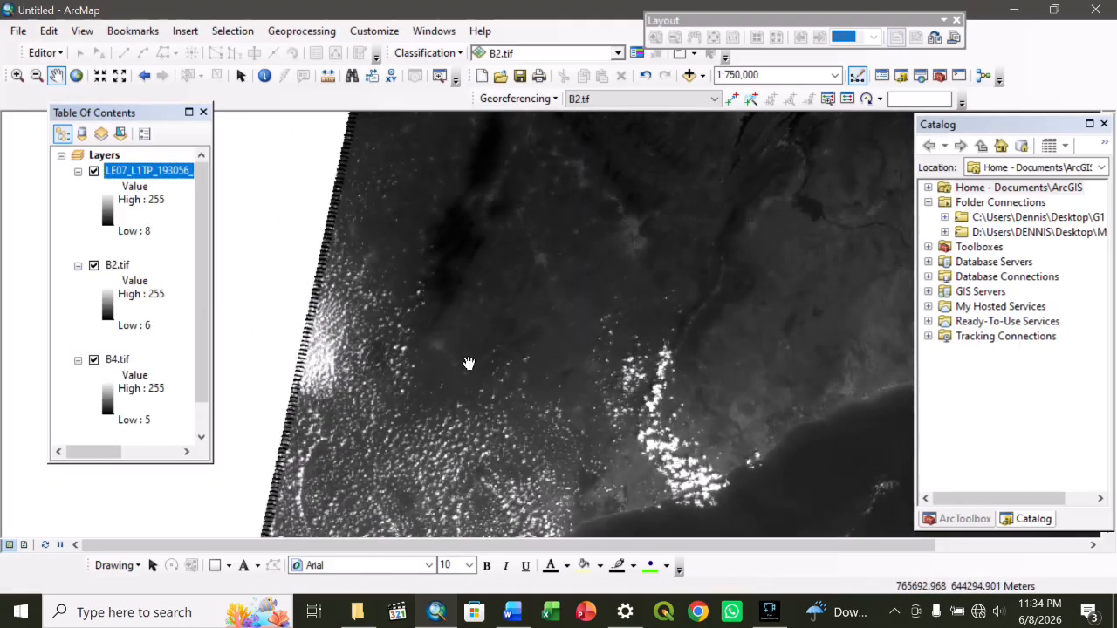
scroll(454, 270, "down", 4)
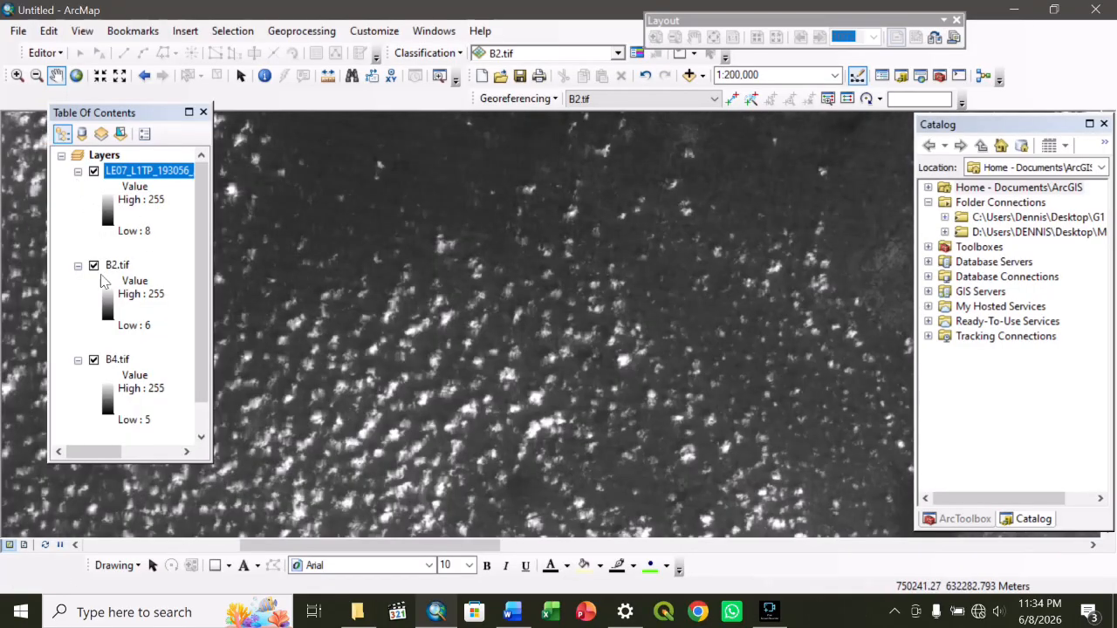
left_click(93, 265)
left_click_drag(349, 322, 489, 291)
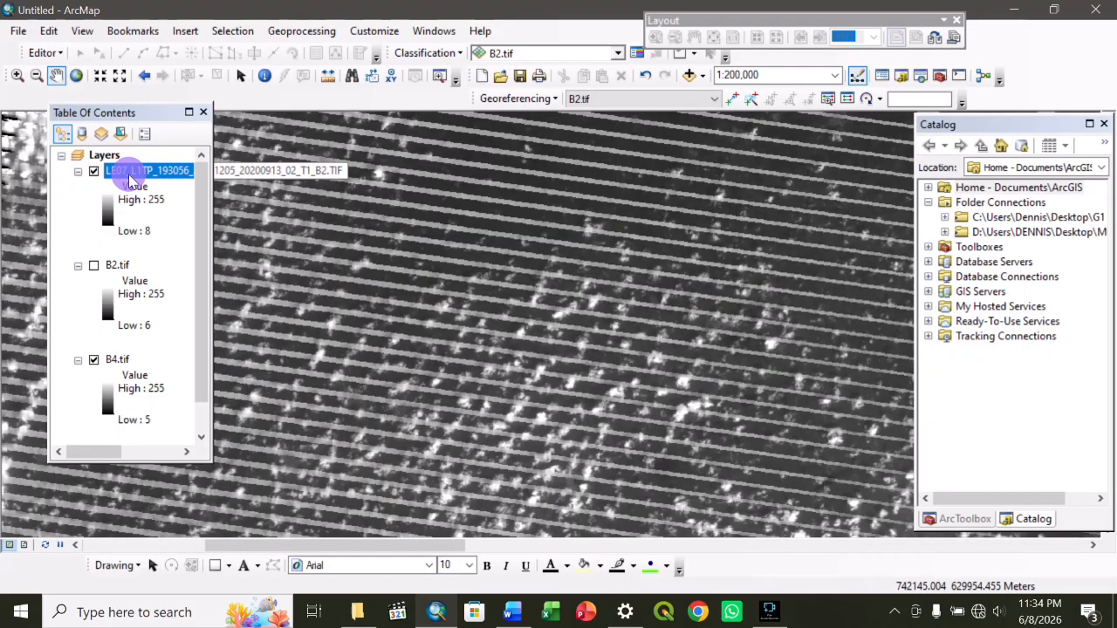
- Remove the unfilled band 2 layer from the map and show the B2.tif layer again
right_click(130, 179)
left_click(171, 202)
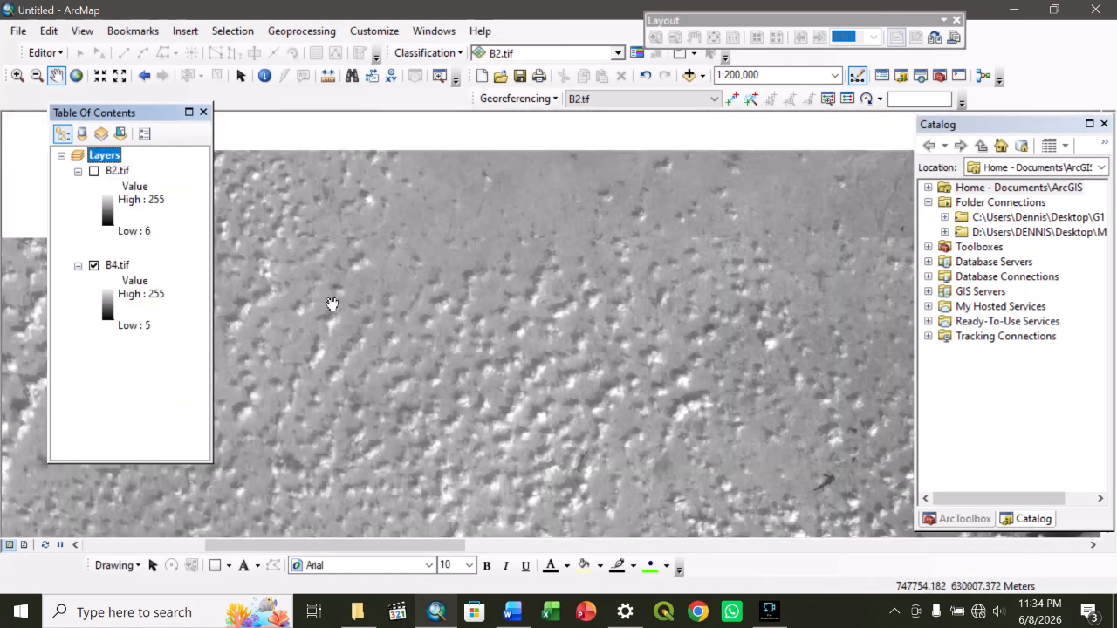
scroll(524, 314, "down", 2)
left_click(94, 171)
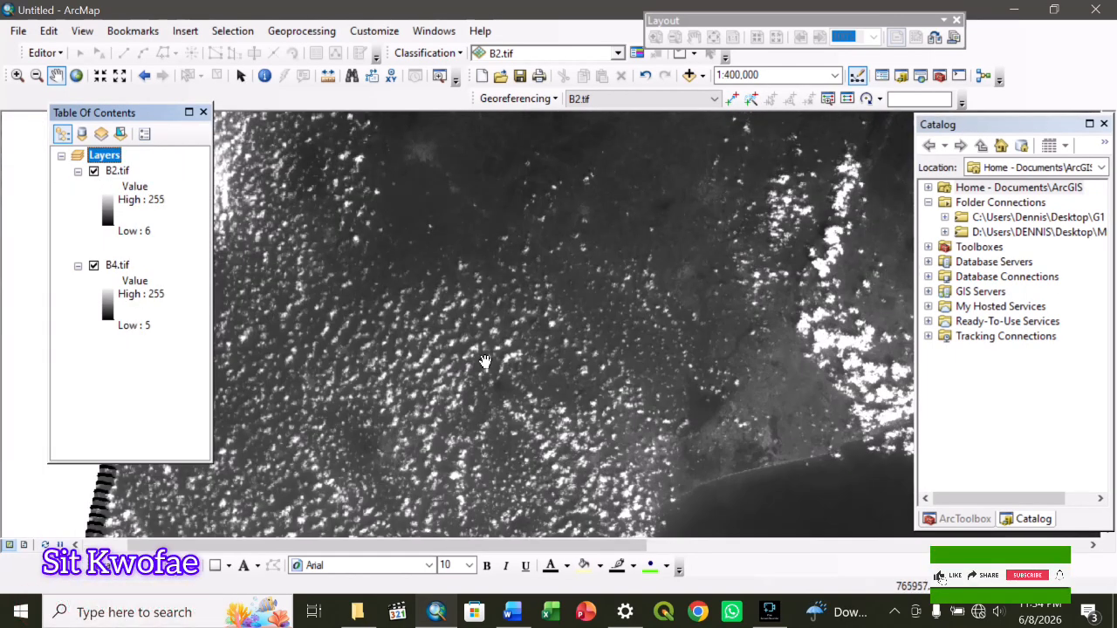
- Examine the gap-filled imagery across the whole scene and consult the NDWI reference sheet in Word before returning to ArcMap
scroll(506, 340, "up", 2)
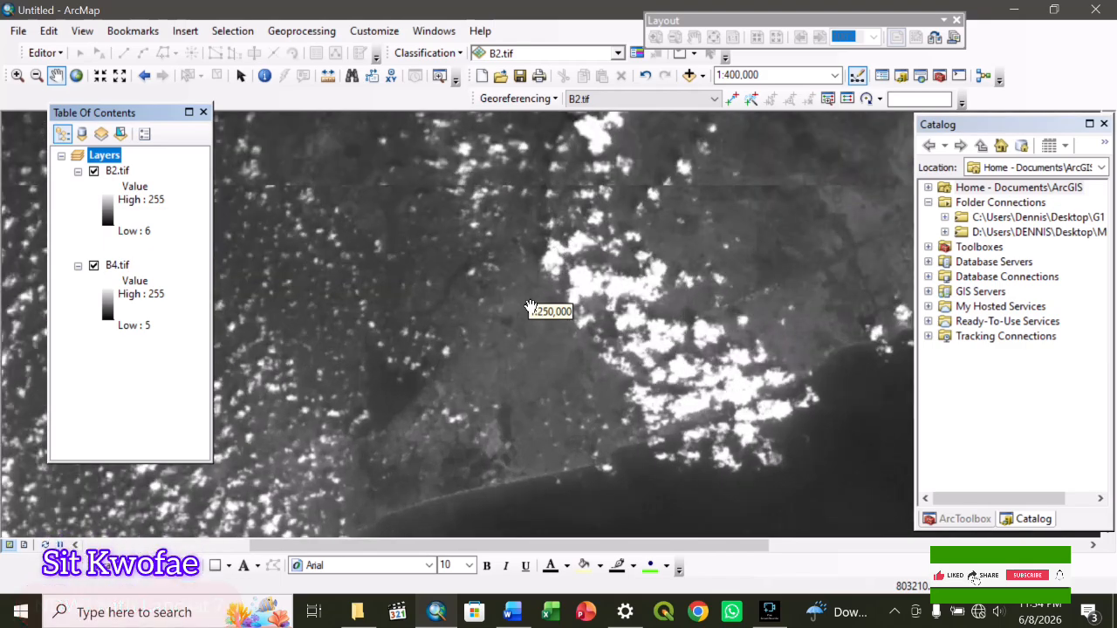
scroll(531, 309, "down", 9)
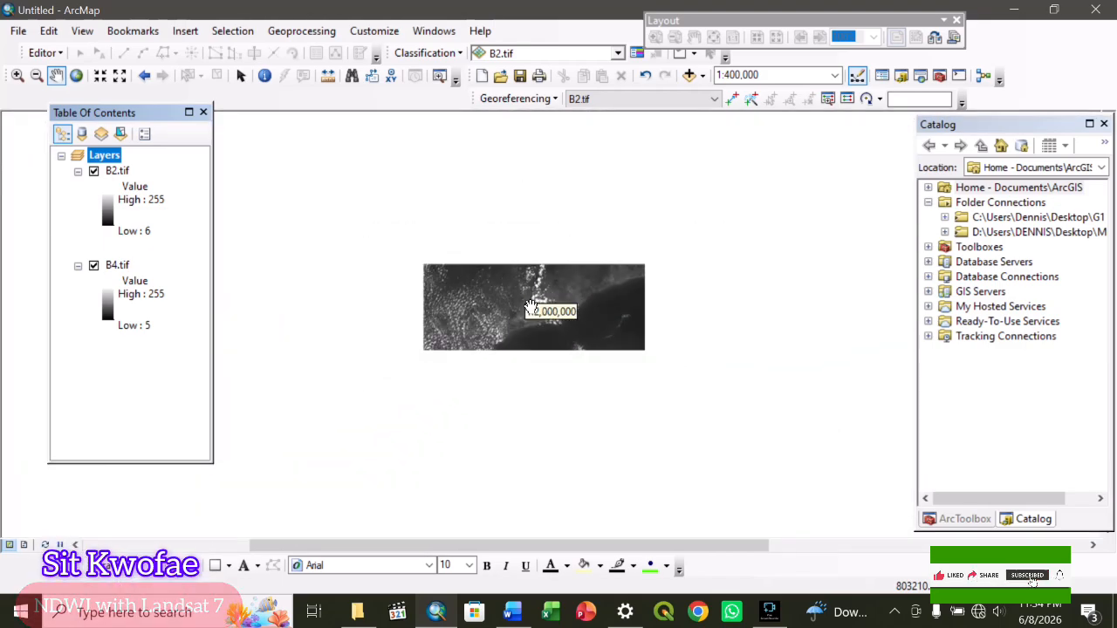
left_click_drag(563, 228, 451, 243)
left_click_drag(457, 260, 464, 282)
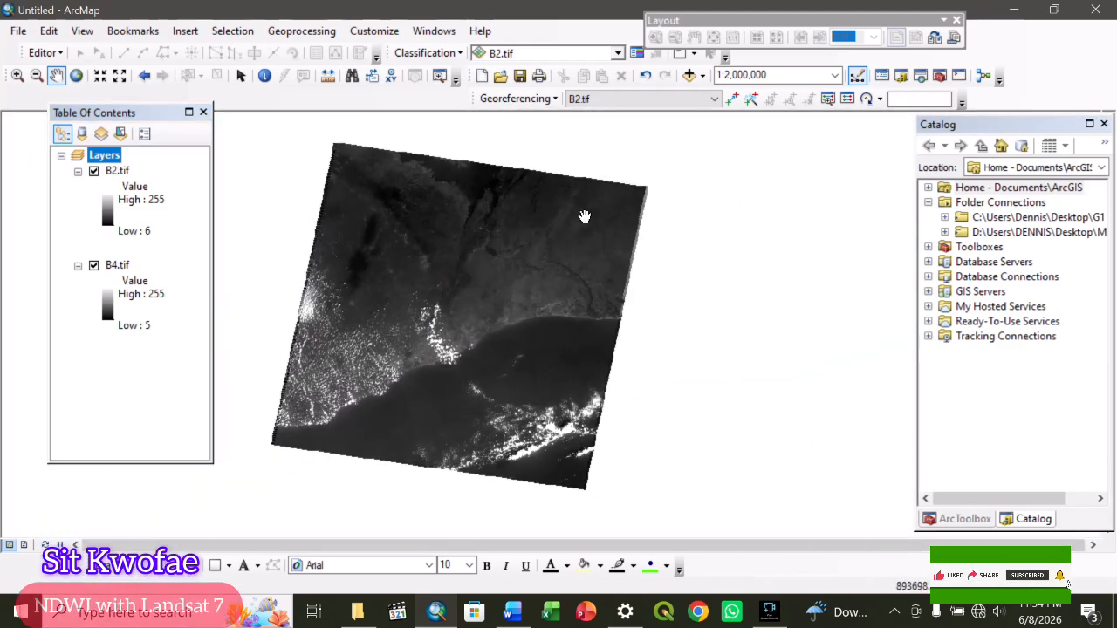
left_click_drag(561, 243, 588, 238)
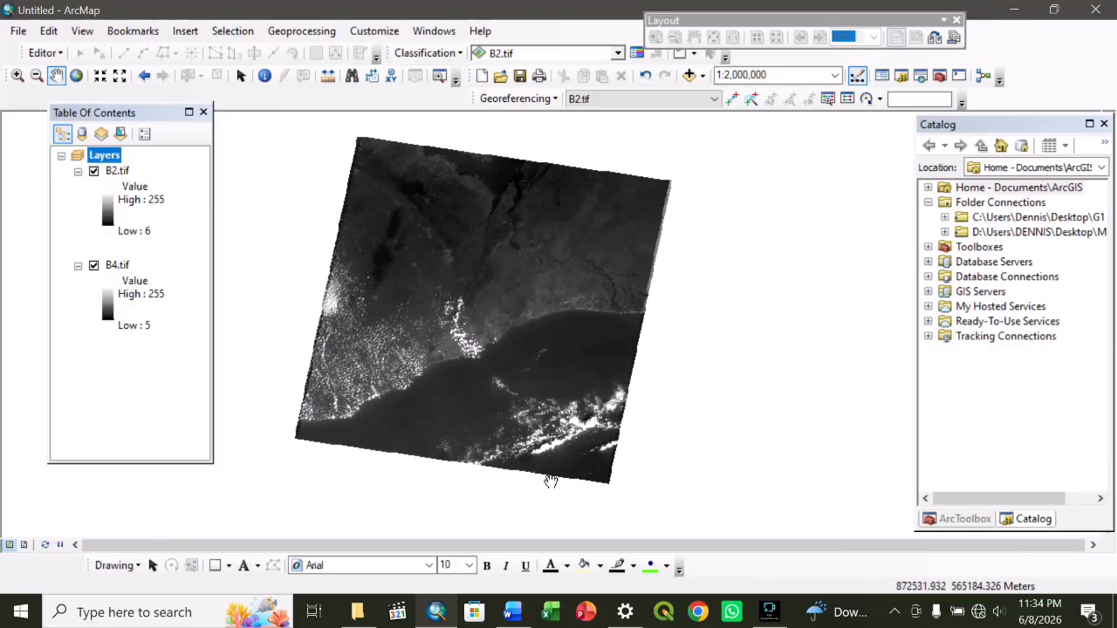
left_click(512, 614)
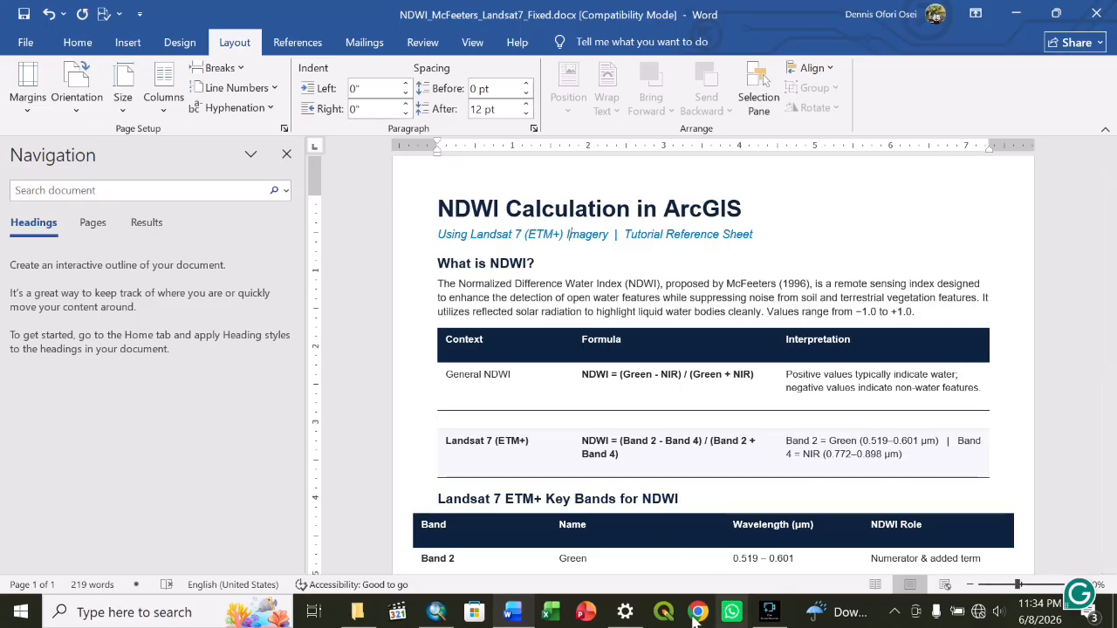
left_click(436, 613)
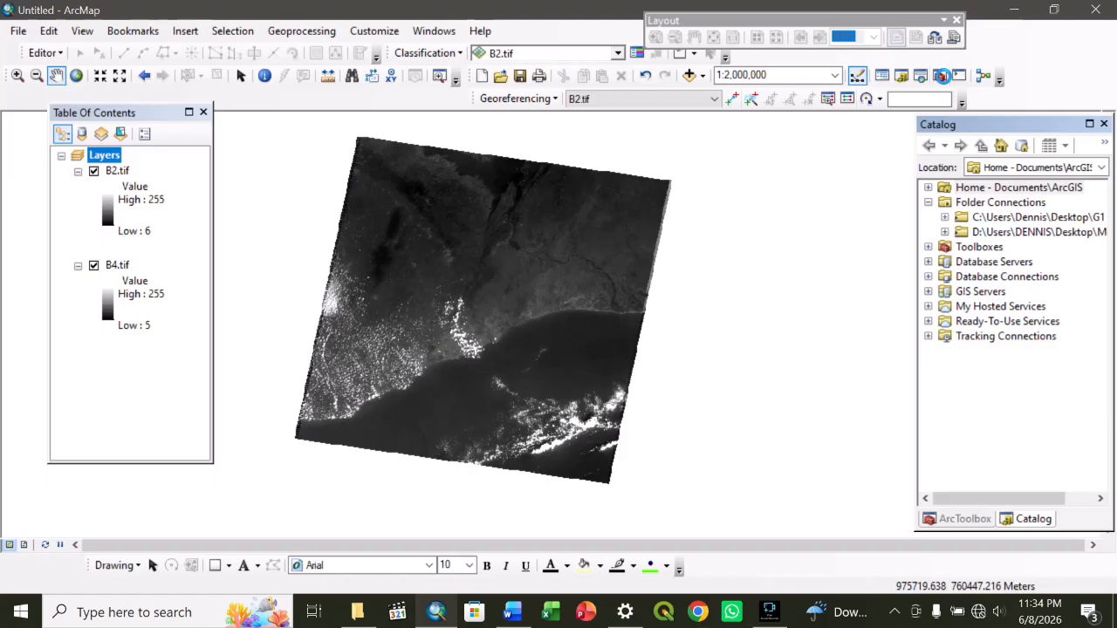
- Open the Raster Calculator from the Map Algebra set of the Spatial Analyst Tools
left_click(941, 75)
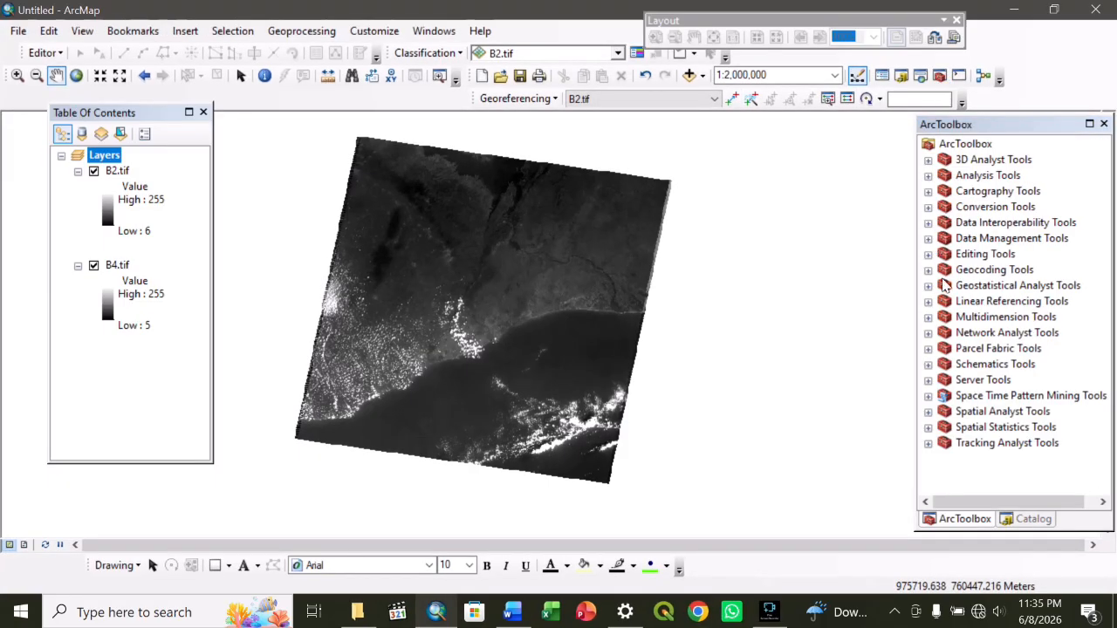
left_click(928, 412)
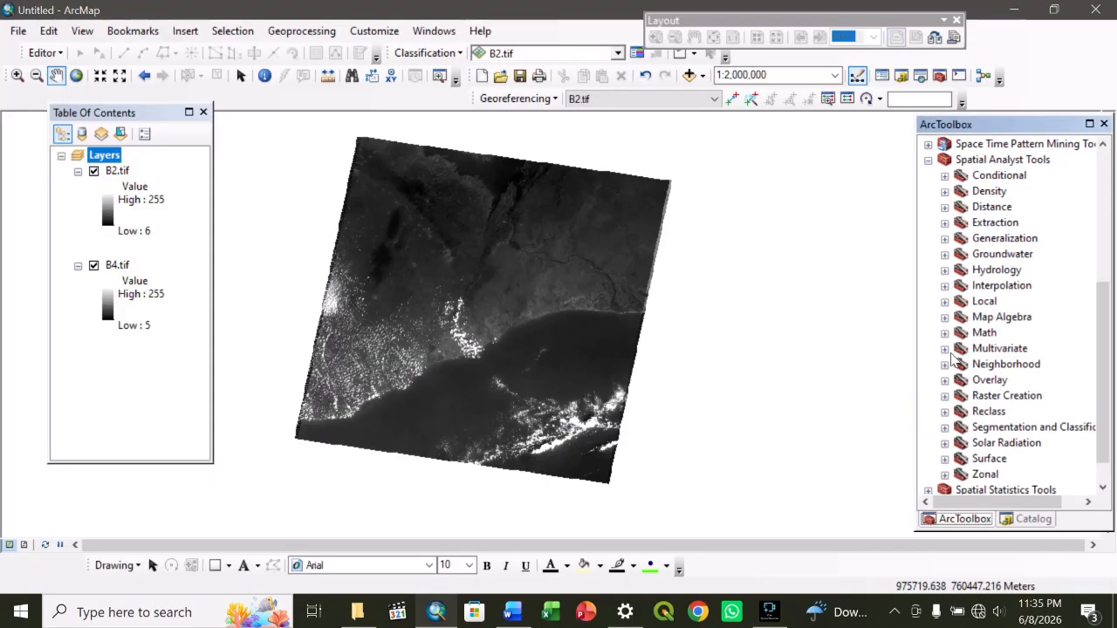
left_click(944, 317)
left_click(974, 332)
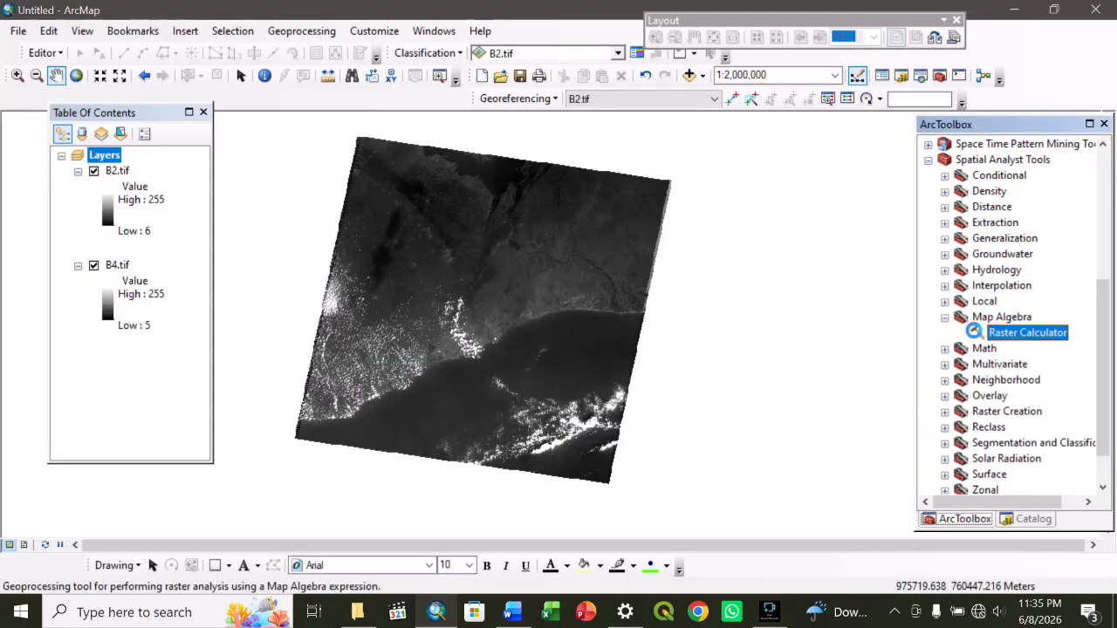
left_click_drag(569, 173, 591, 109)
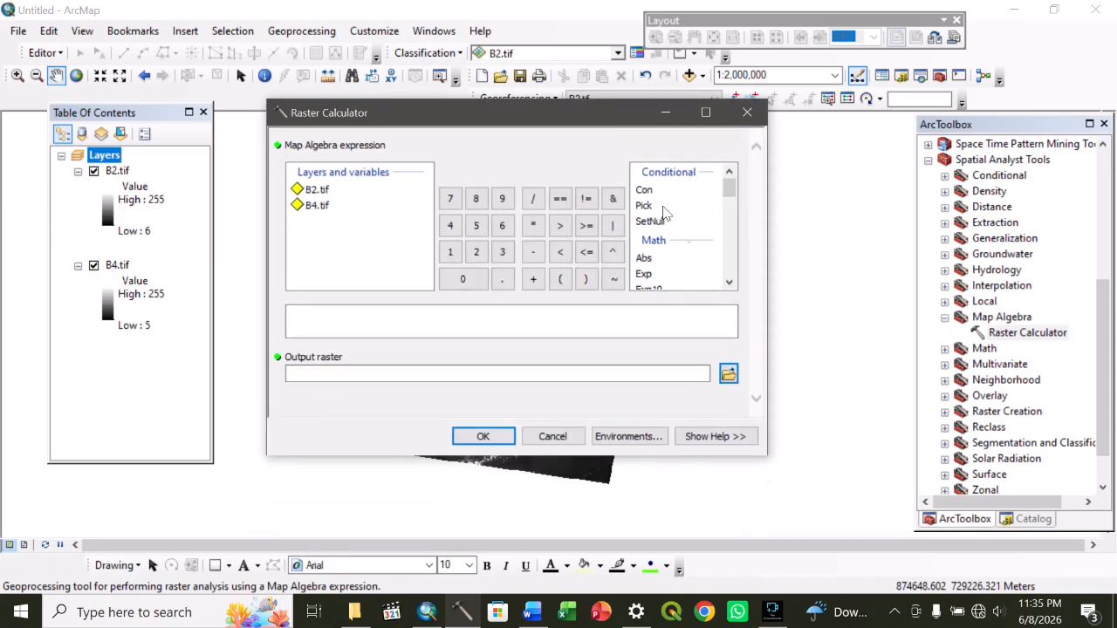
- Check the Landsat 7 NDWI formula in the Word reference sheet and return to the Raster Calculator
left_click(532, 612)
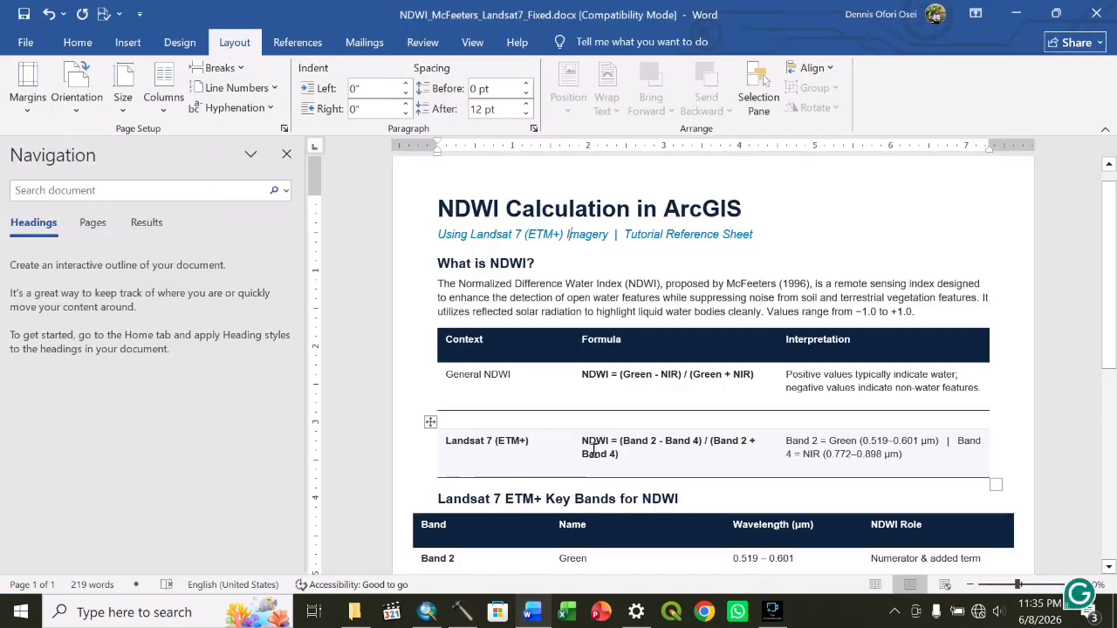
left_click(621, 447)
left_click(461, 612)
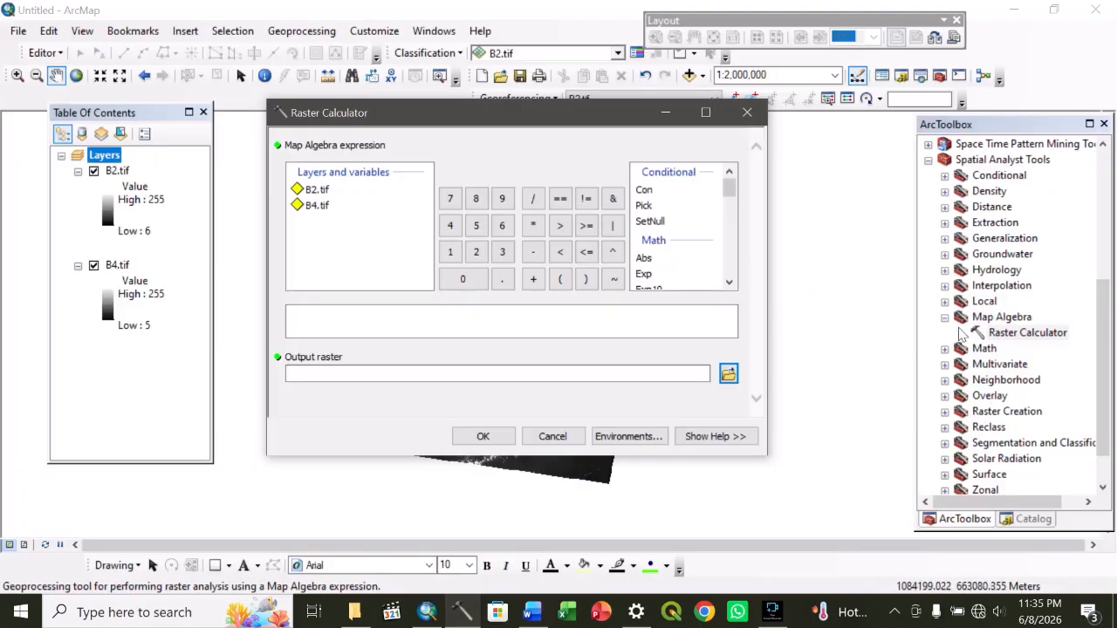
- Build the NDWI numerator in the map algebra expression as Float("B2.tif" - "B4.tif")
left_click_drag(732, 194, 731, 209)
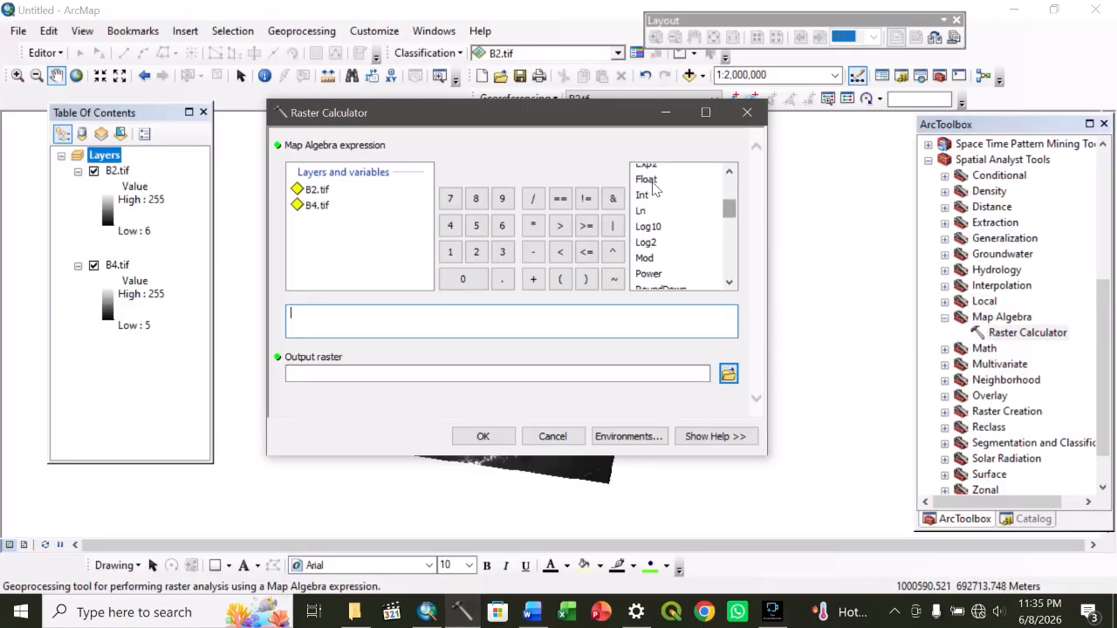
double_click(650, 179)
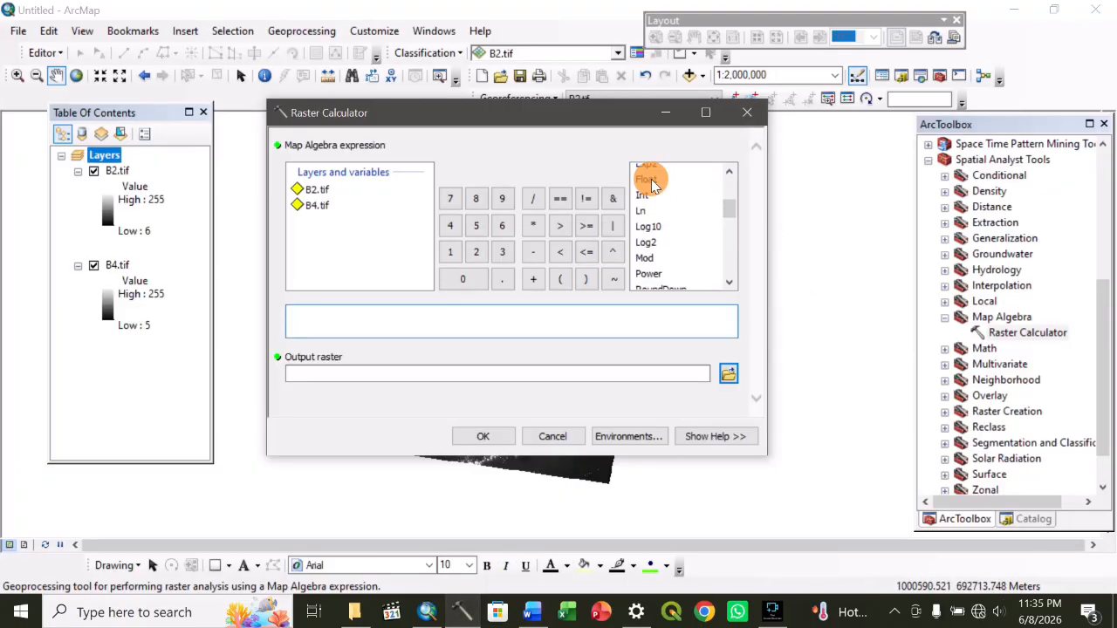
left_click(315, 314)
left_click(317, 192)
double_click(317, 192)
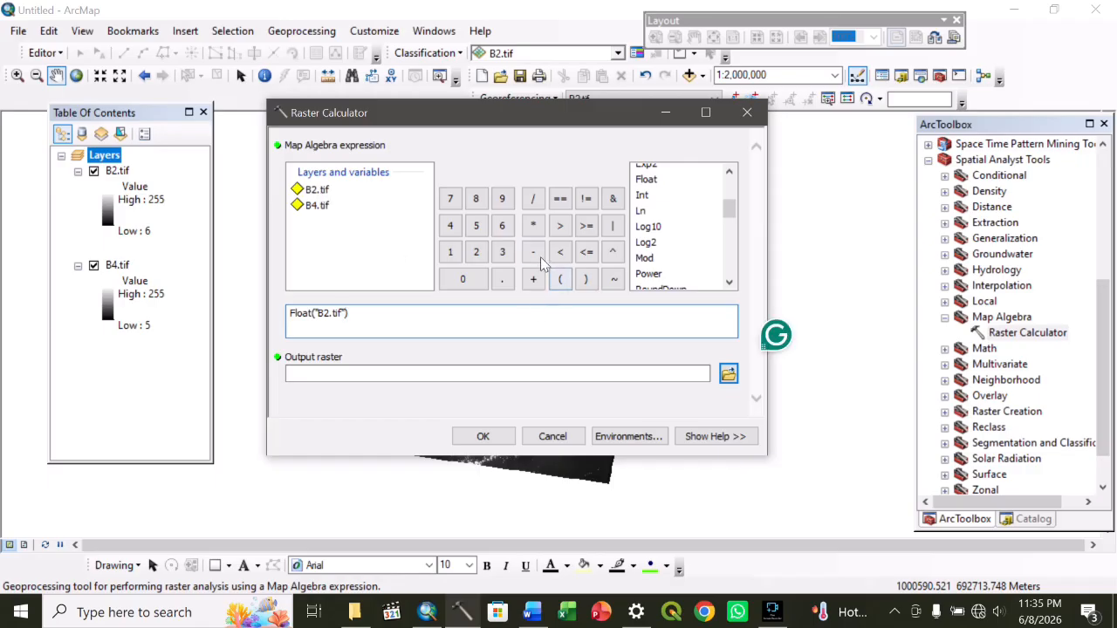
left_click(532, 251)
left_click(325, 208)
double_click(326, 209)
left_click(406, 314)
- Complete the map algebra expression by dividing the numerator by Float("B2.tif" + "B4.tif")
left_click(532, 199)
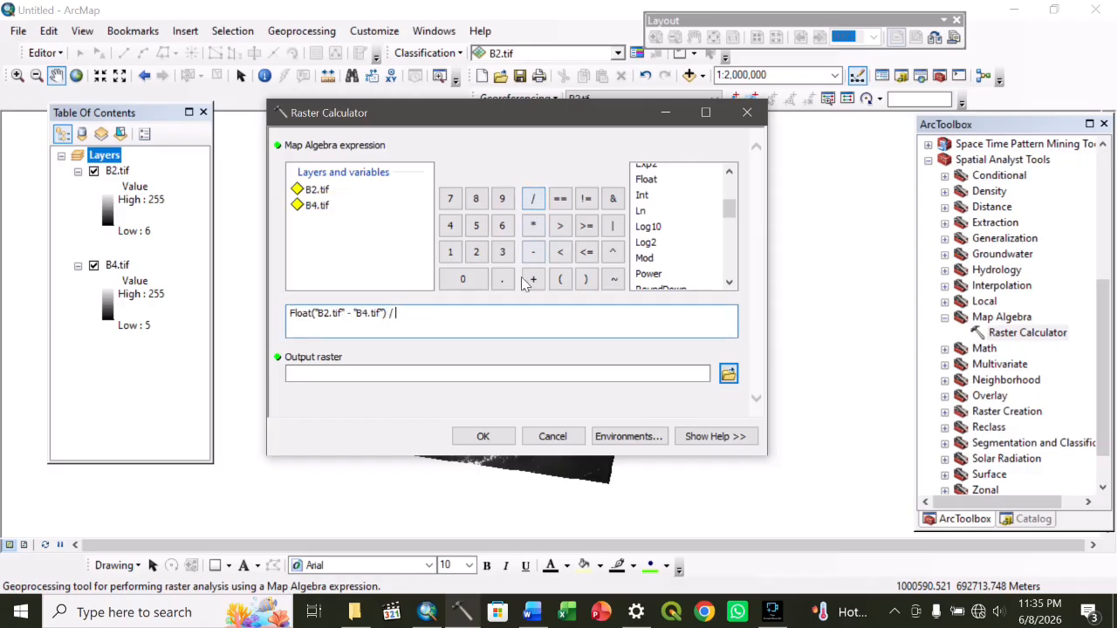
double_click(646, 179)
double_click(316, 190)
left_click(532, 278)
double_click(326, 207)
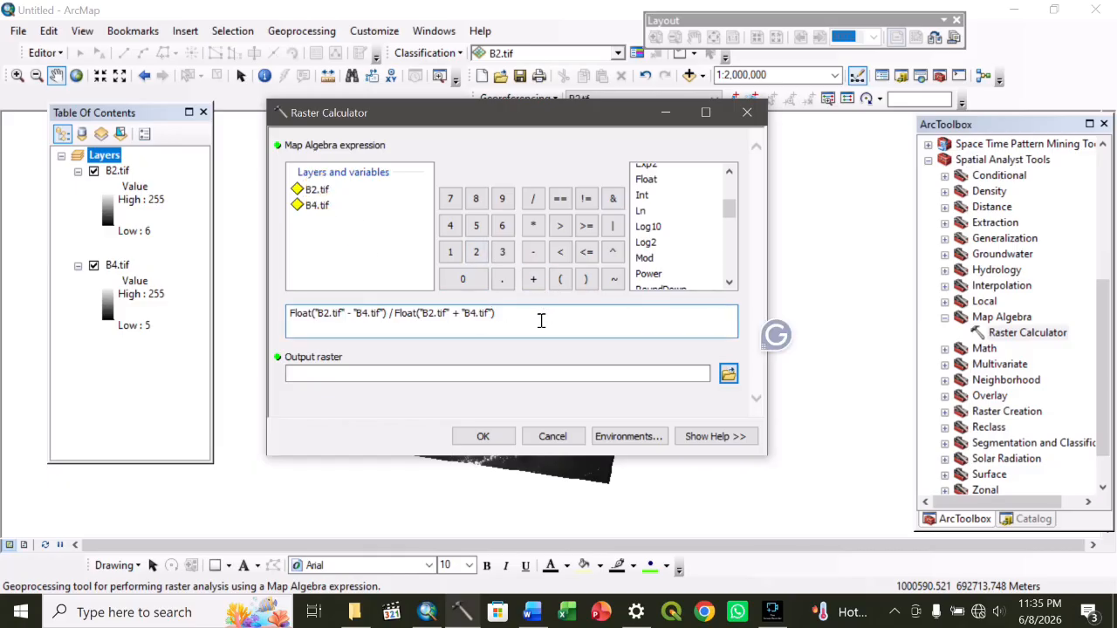
- Use the default output raster location in default5.gdb and run the NDWI calculation
left_click(528, 370)
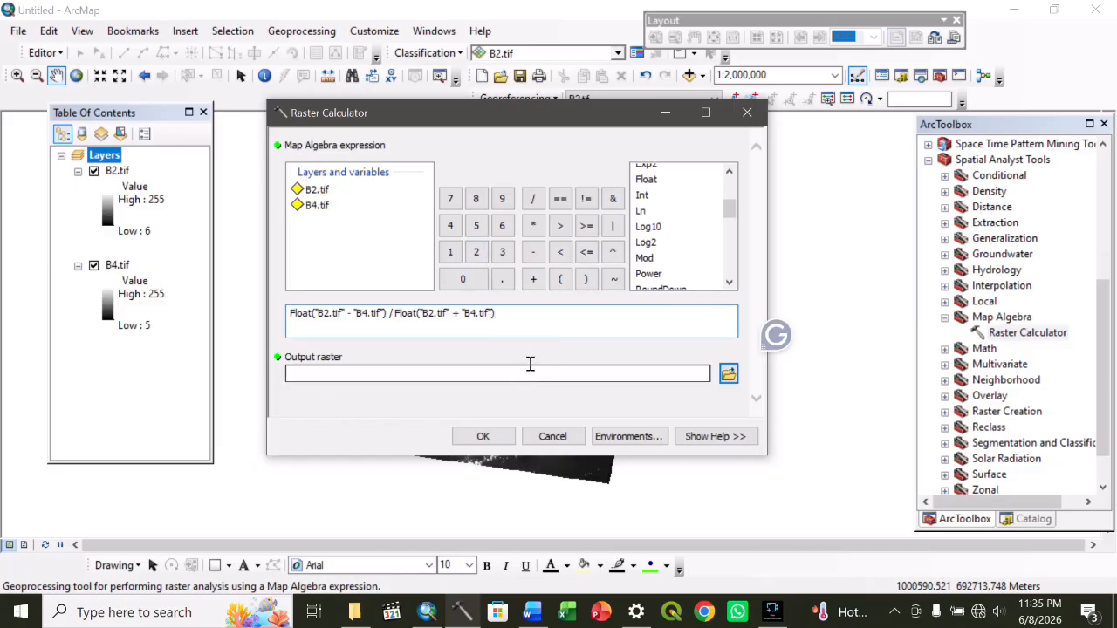
left_click(528, 371)
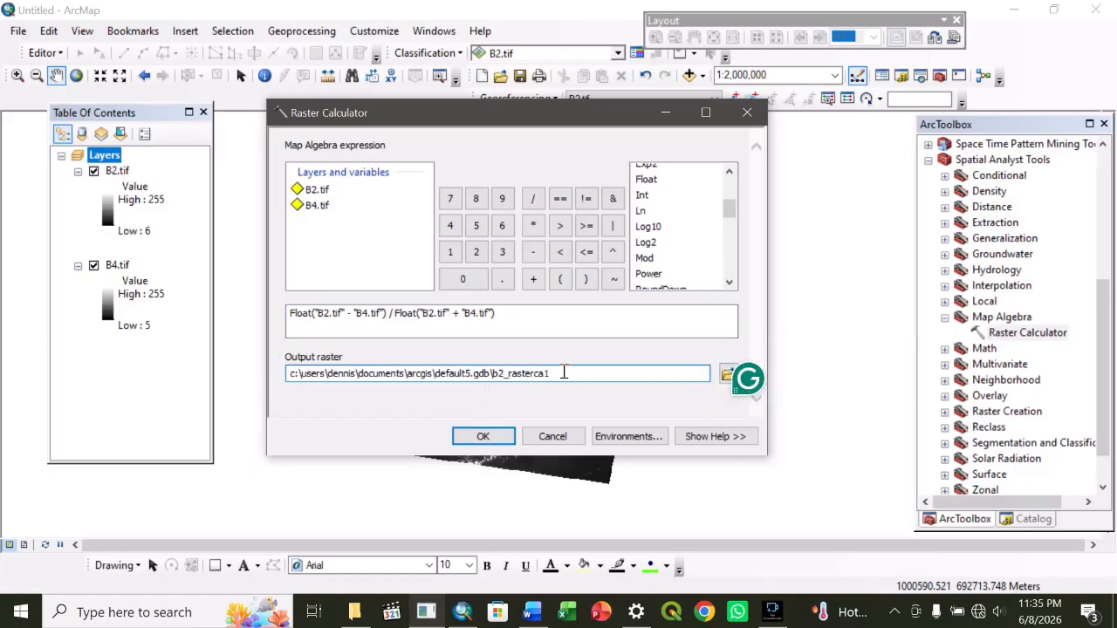
left_click(499, 437)
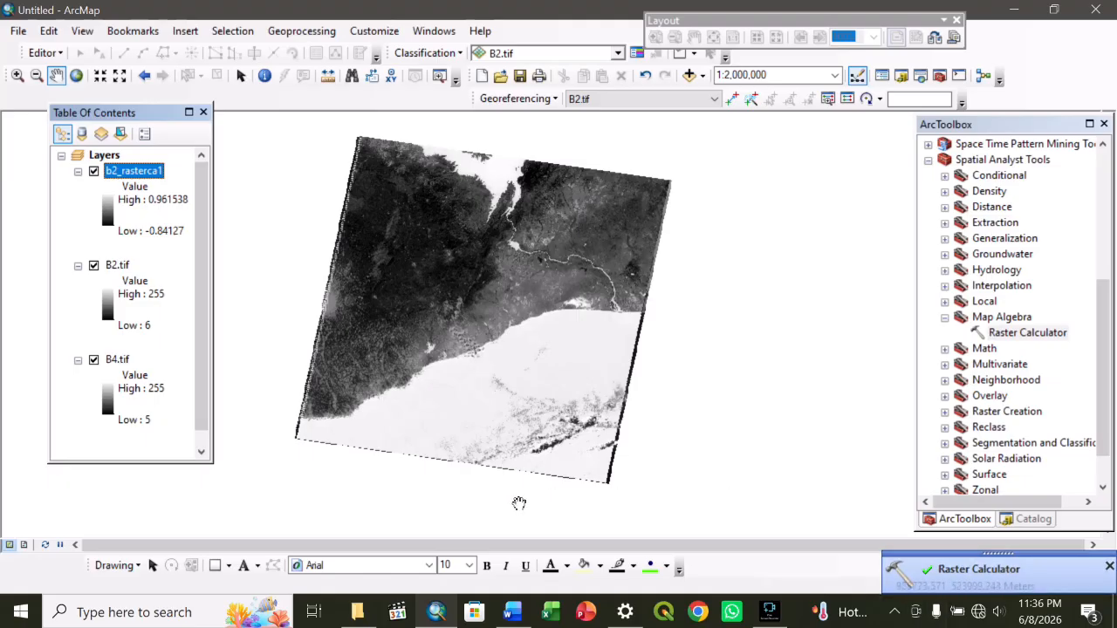
- Rename the Raster Calculator output layer as NDWI
left_click(512, 613)
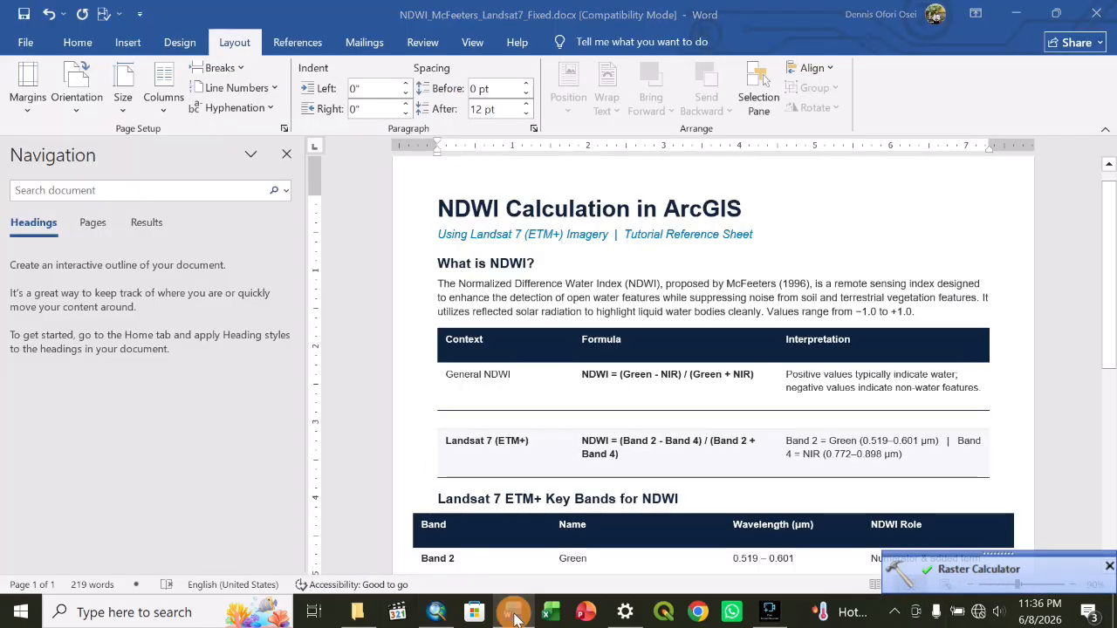
left_click(512, 614)
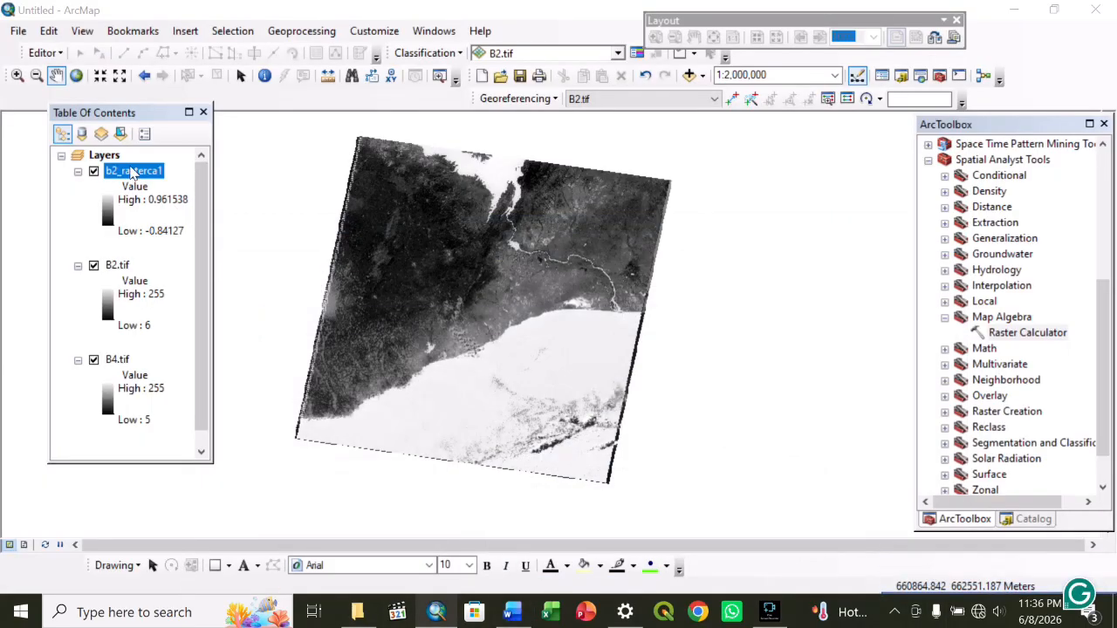
left_click(154, 171)
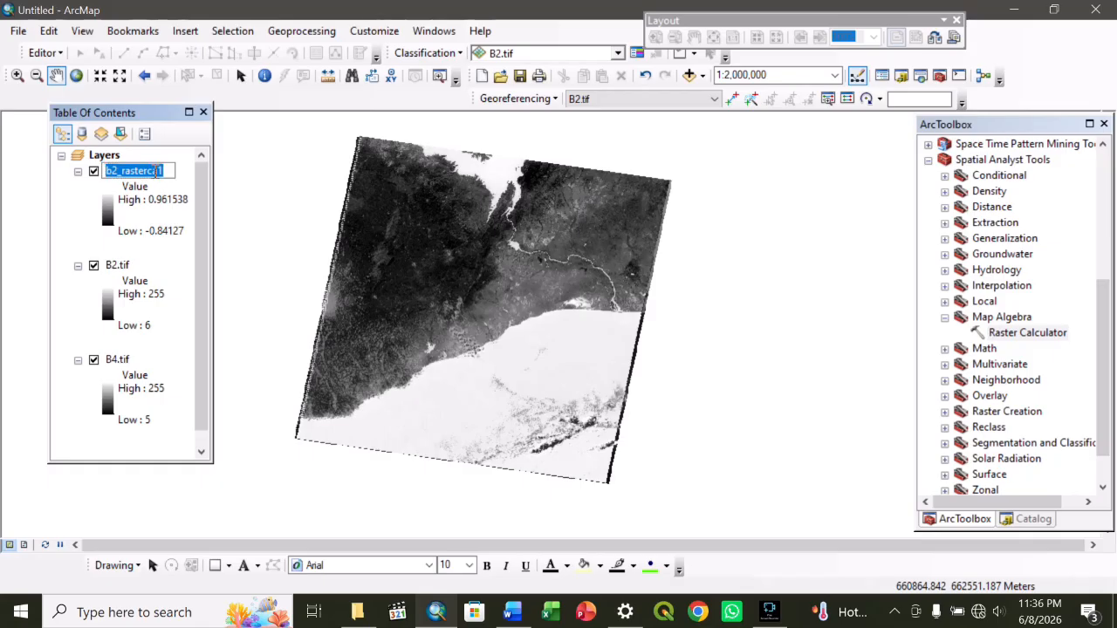
type("NDWI")
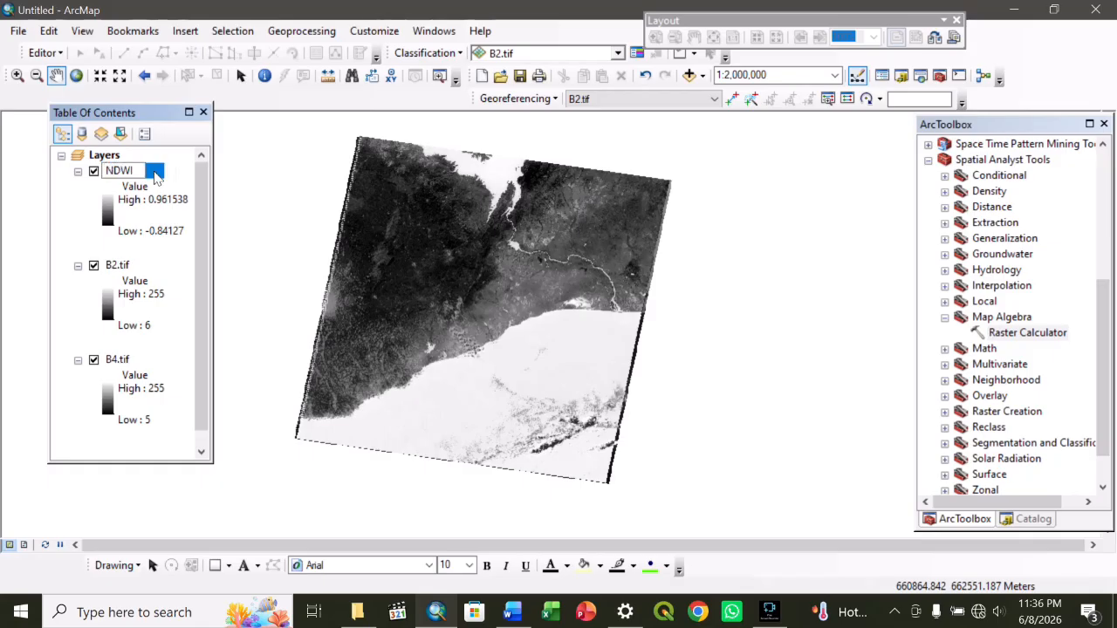
key("Return")
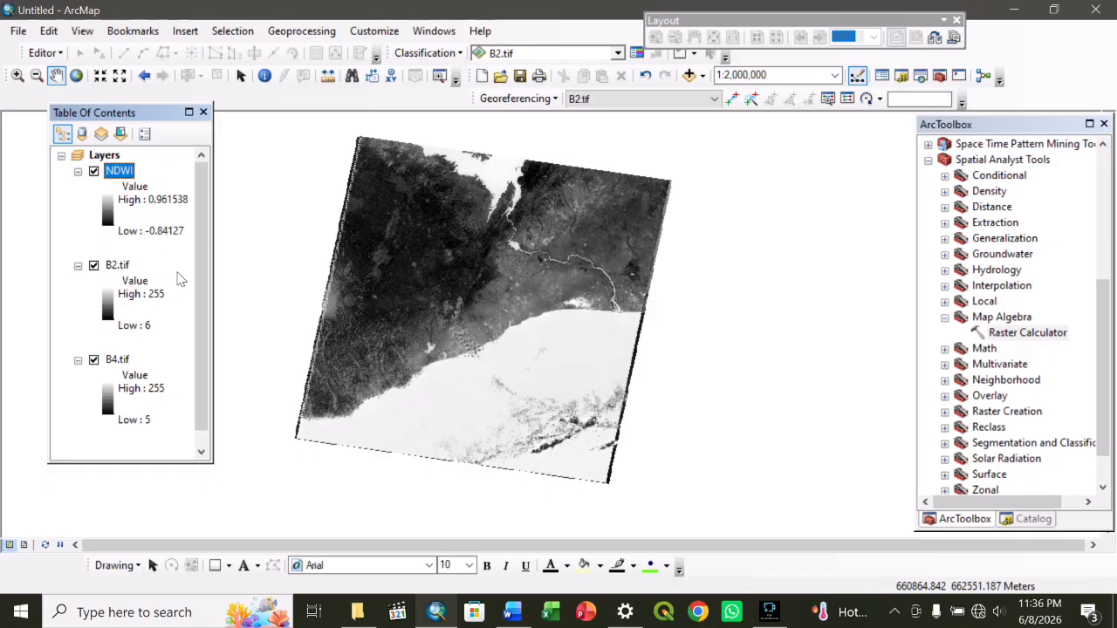
- Review how positive and negative NDWI values are interpreted in the Word reference sheet, and return to ArcMap
left_click(513, 613)
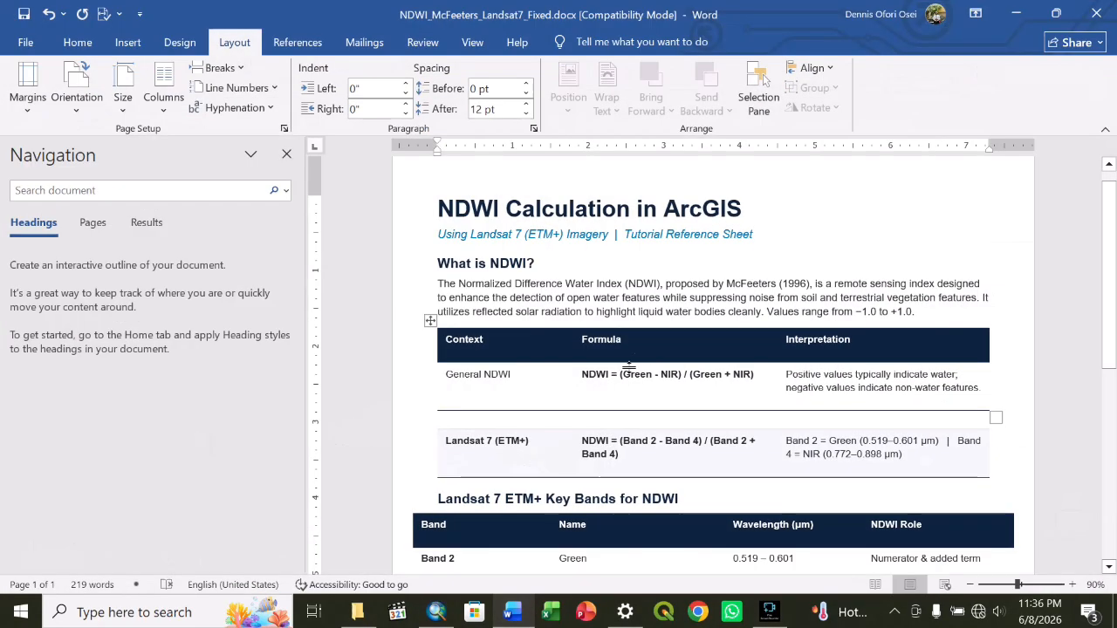
left_click_drag(789, 381, 985, 391)
left_click(828, 387)
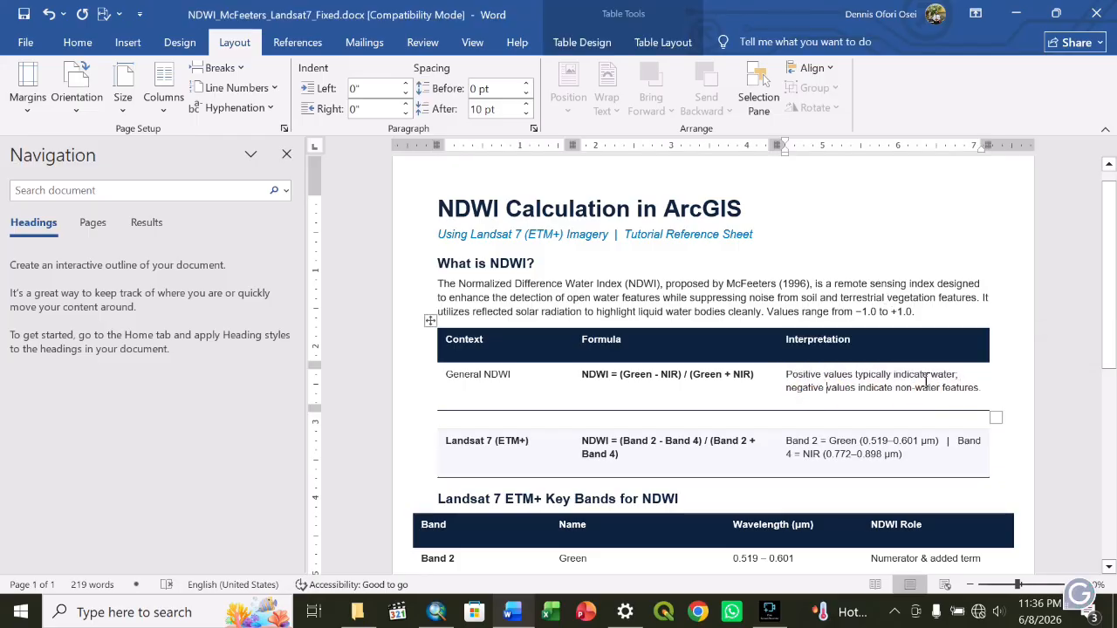
left_click_drag(788, 387, 979, 390)
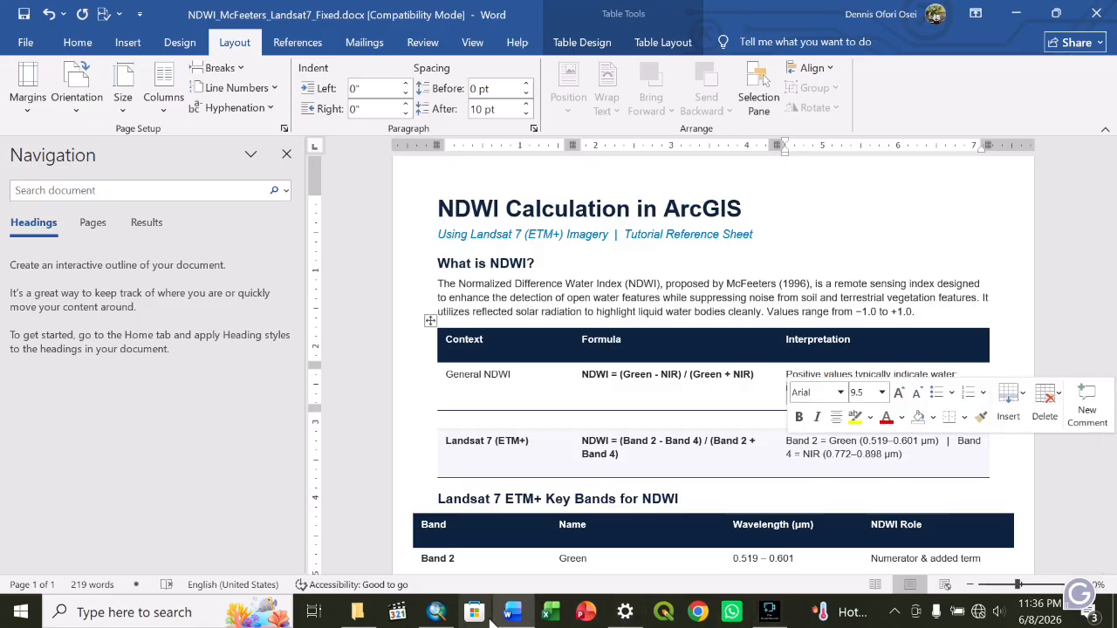
left_click(441, 613)
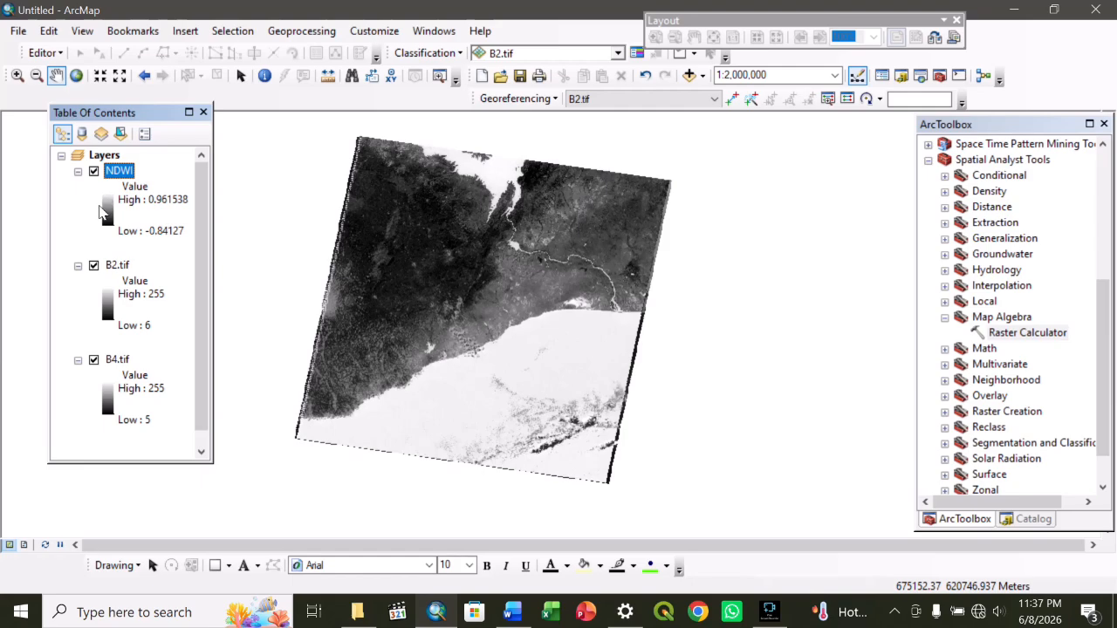
- Apply the red-yellow-green color ramp to the NDWI layer
left_click(104, 208)
left_click(160, 273)
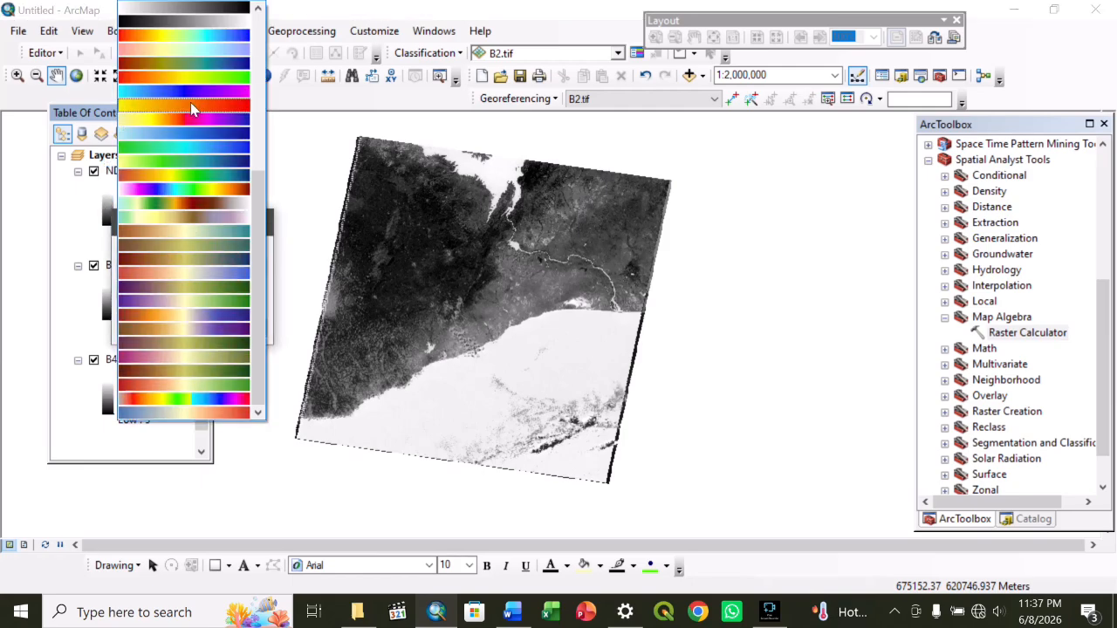
left_click(189, 78)
left_click(148, 329)
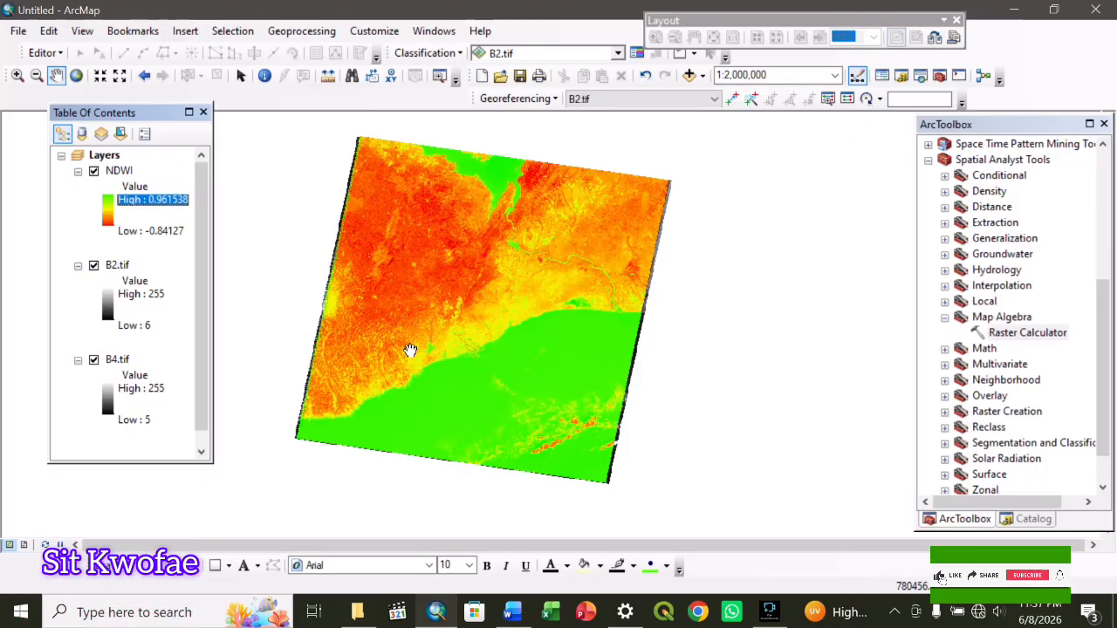
- Browse the connected desktop folder to the project subfolder under Probonos\Friends and add the Ablekumah_West and Ramsar_Sakomono shapefiles to the map
left_click(901, 75)
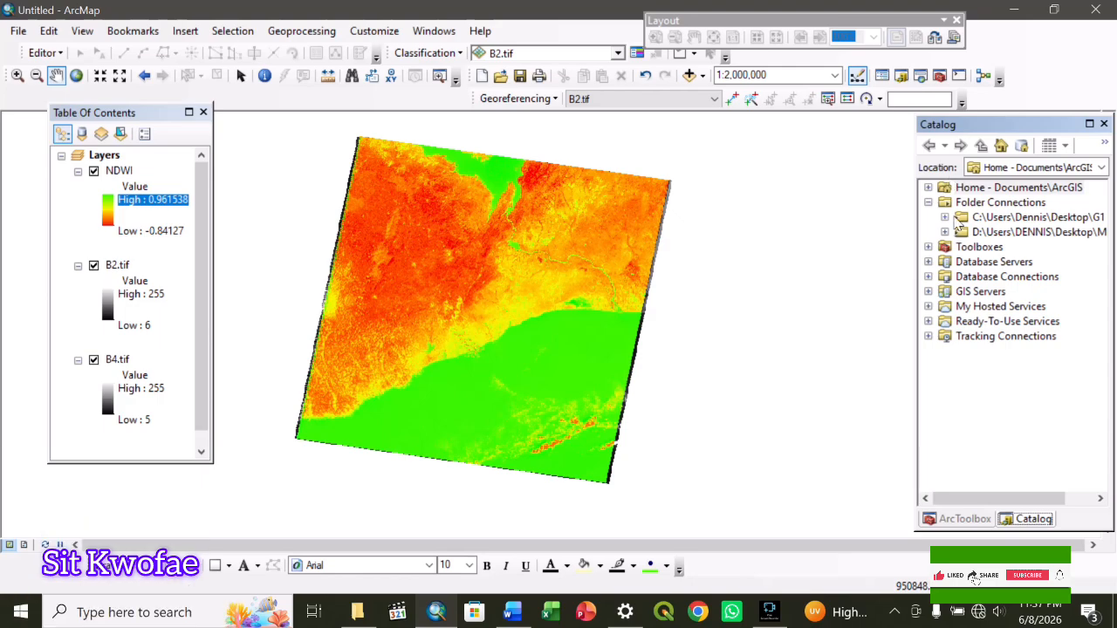
double_click(957, 219)
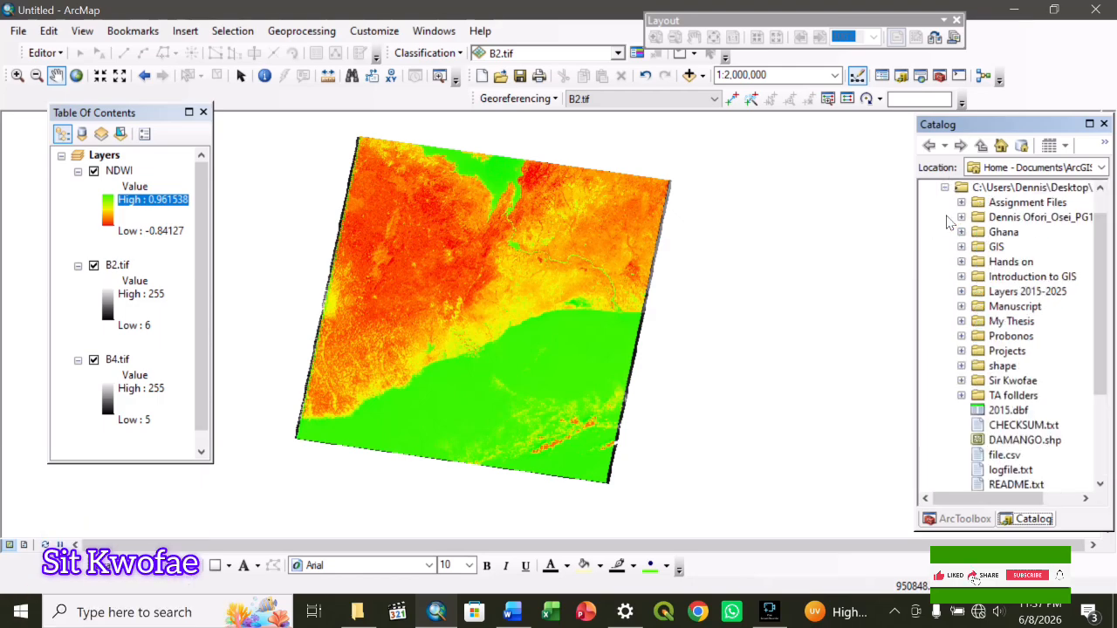
left_click(961, 336)
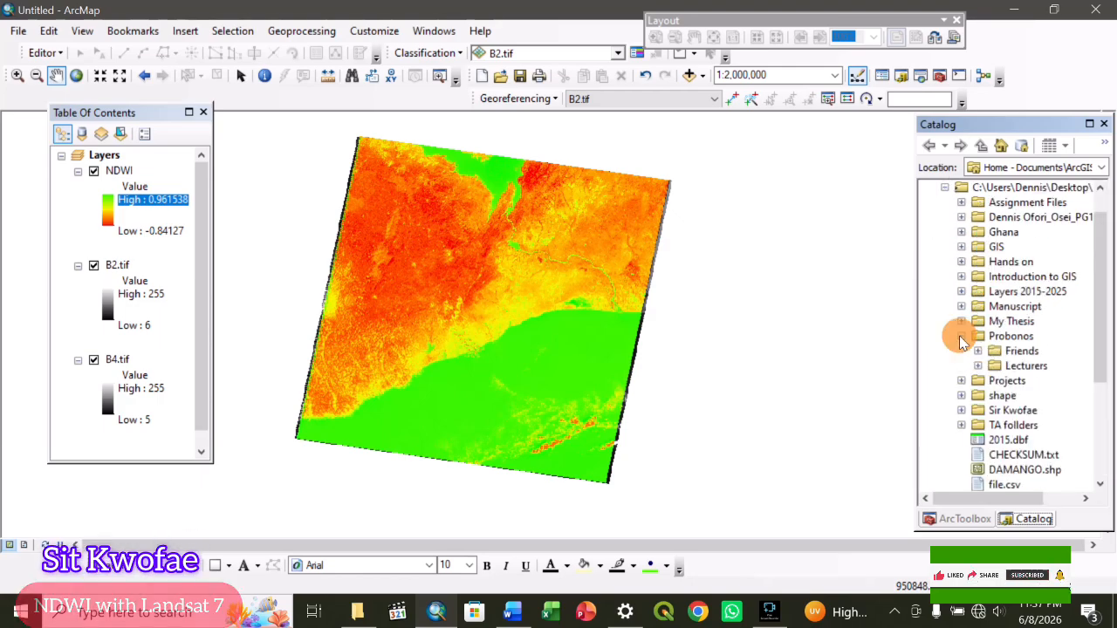
left_click(977, 351)
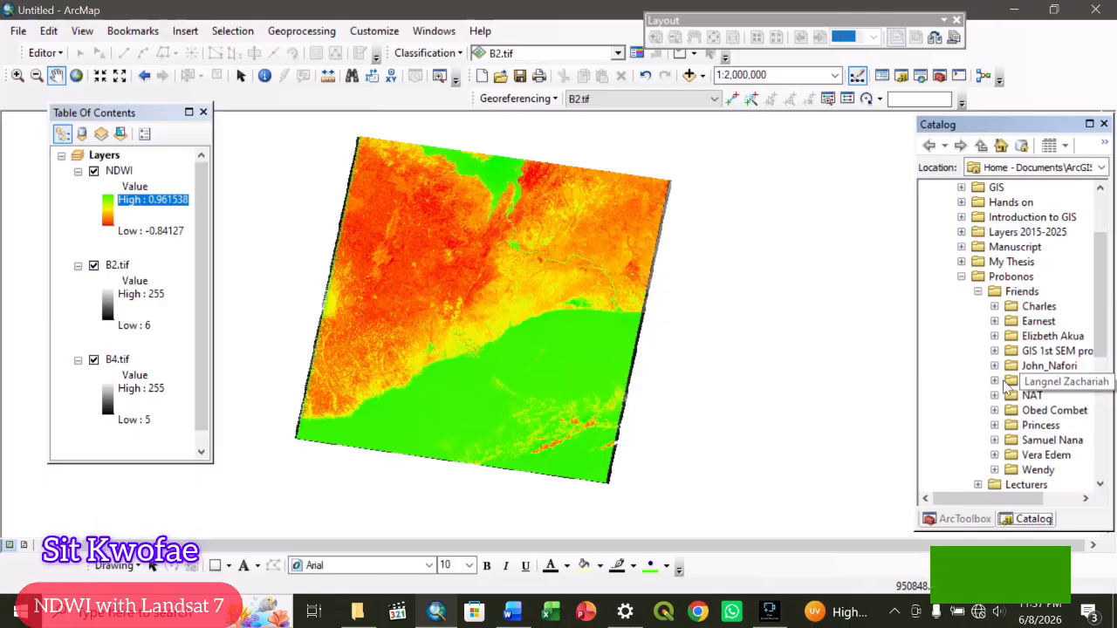
left_click(994, 381)
left_click(1043, 470)
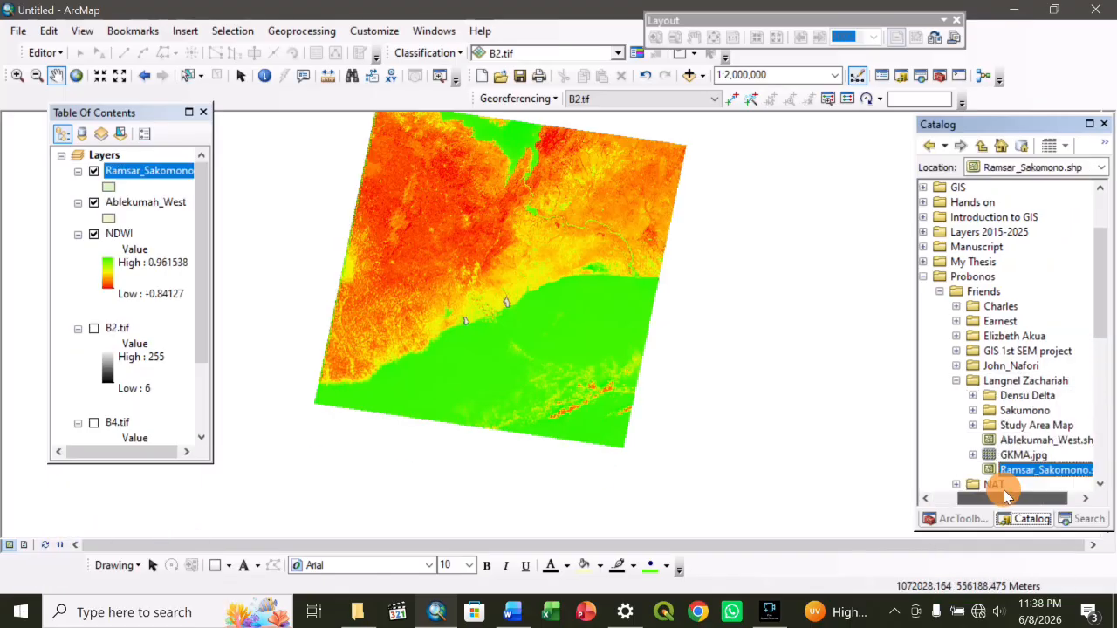
- Add the Boundary__Try shapefile from the Densu Delta folder to the map
left_click_drag(1004, 492, 1004, 490)
left_click(972, 395)
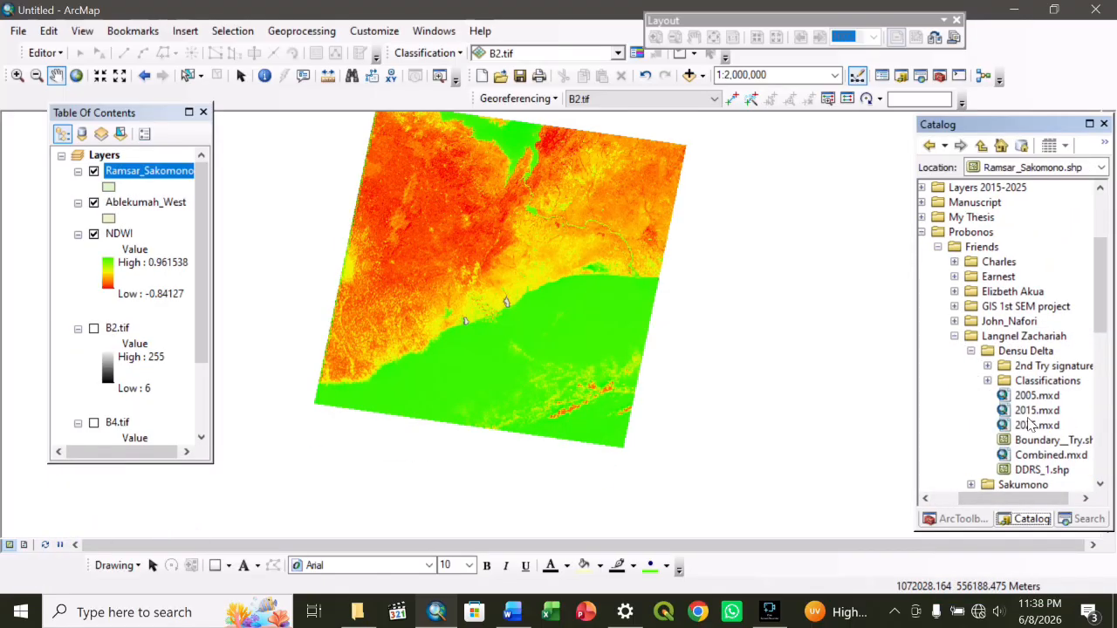
left_click_drag(1039, 447, 511, 342)
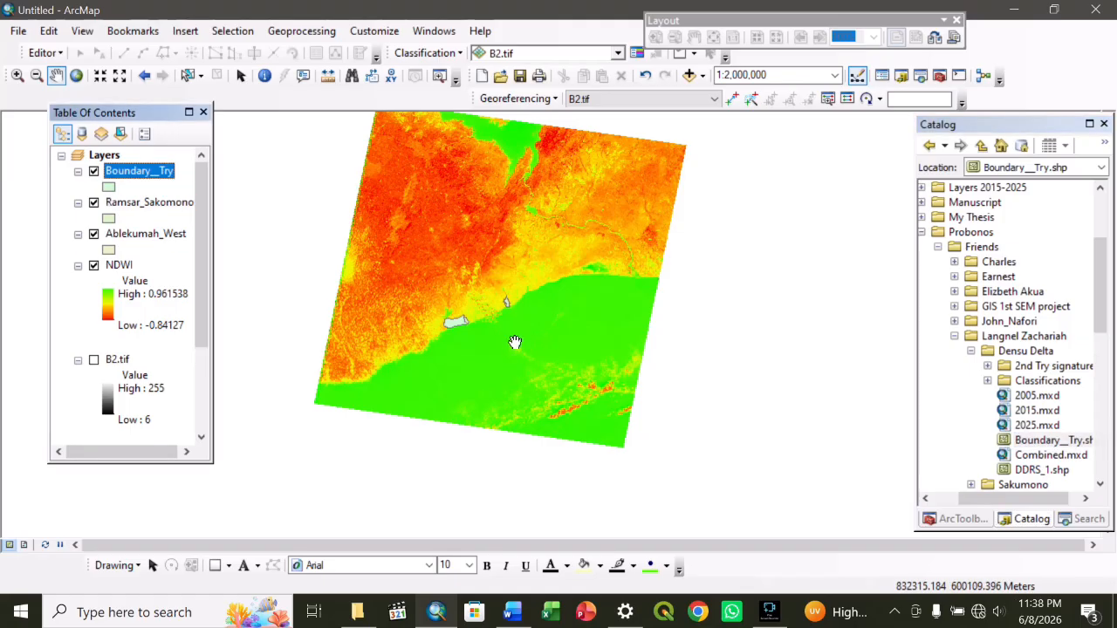
- Remove the Ramsar_Sakomono and Ablekumah_West layers from the map
right_click(146, 203)
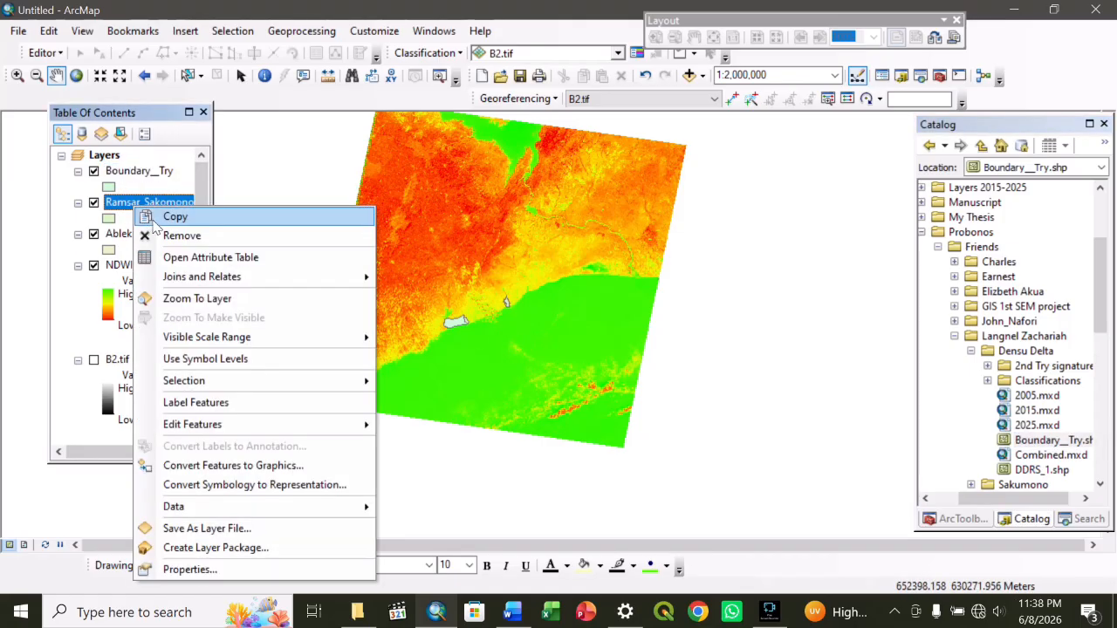
left_click(186, 235)
left_click(136, 206)
right_click(136, 206)
left_click(179, 232)
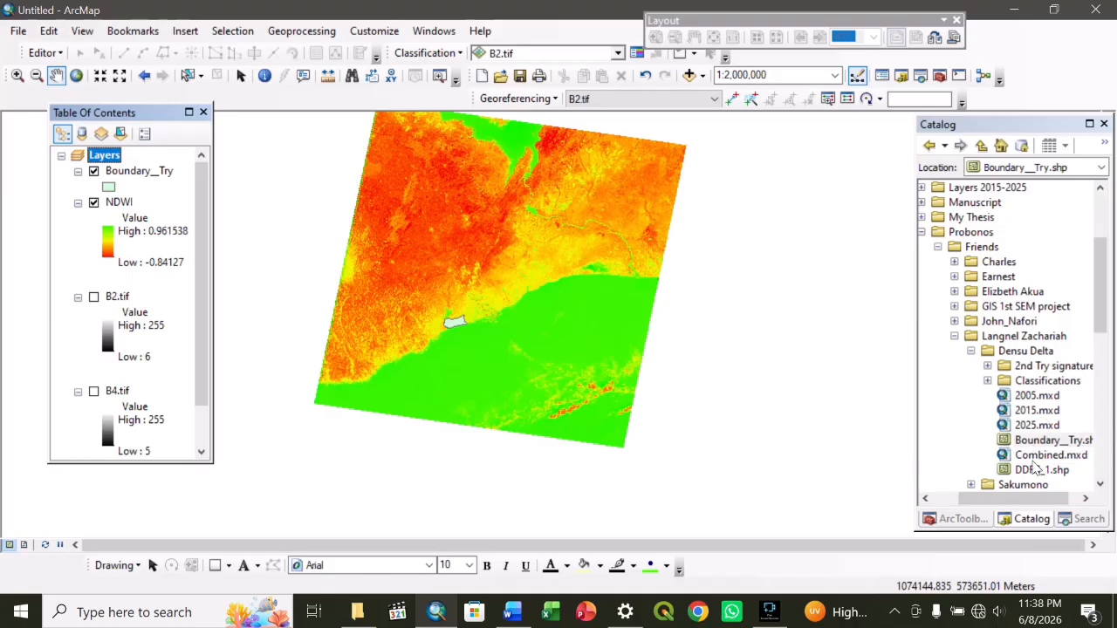
- Search for "clip" and open the Clip (Data Management) tool
left_click_drag(505, 285, 517, 281)
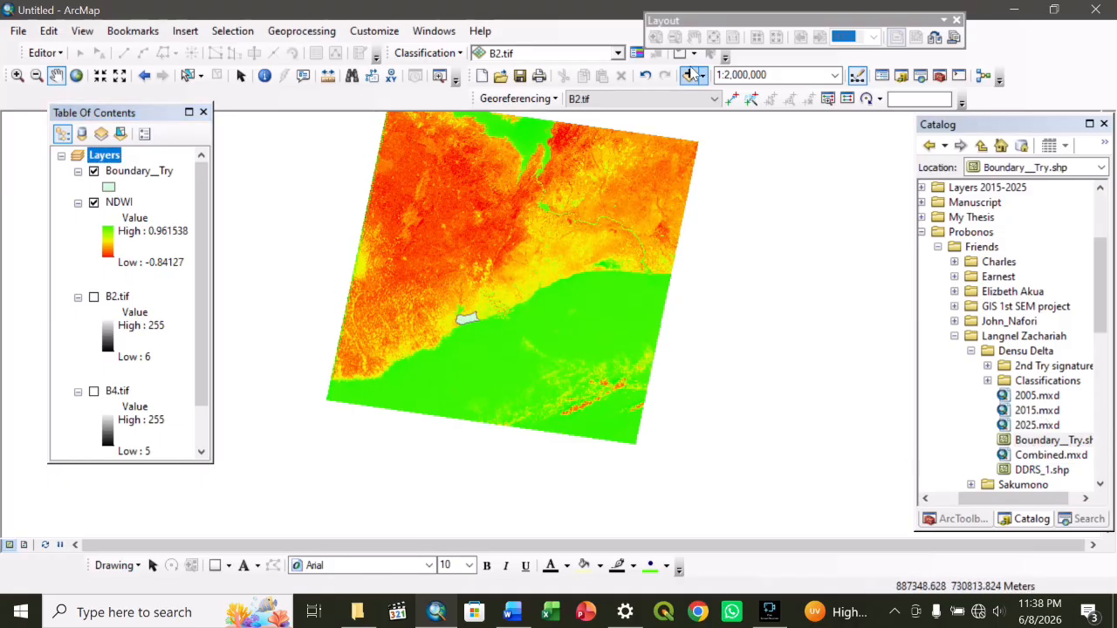
left_click(935, 75)
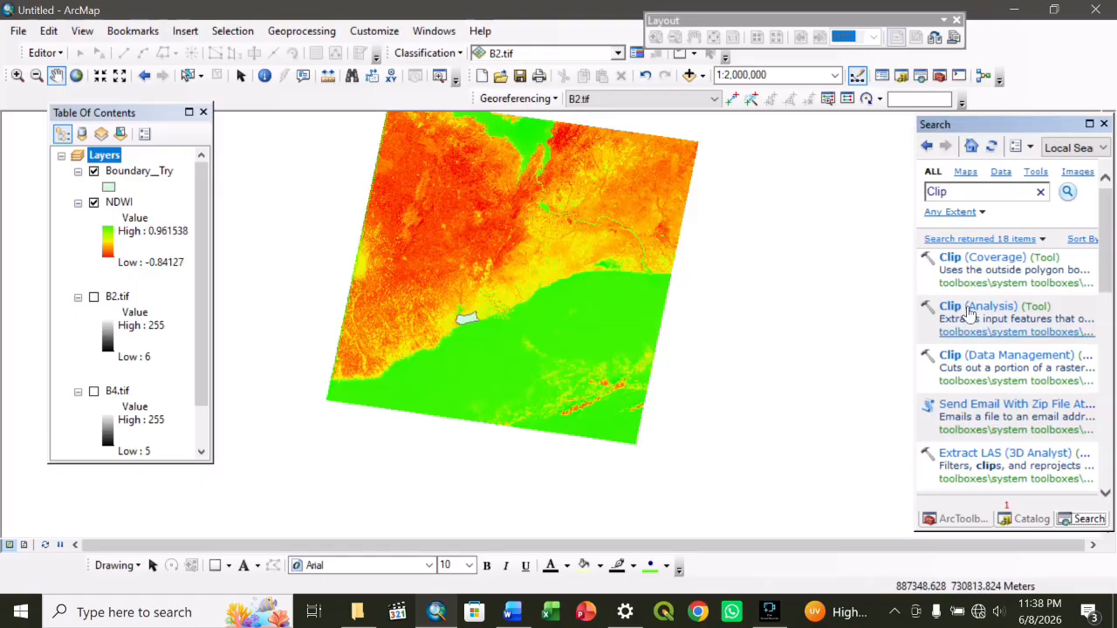
left_click(961, 193)
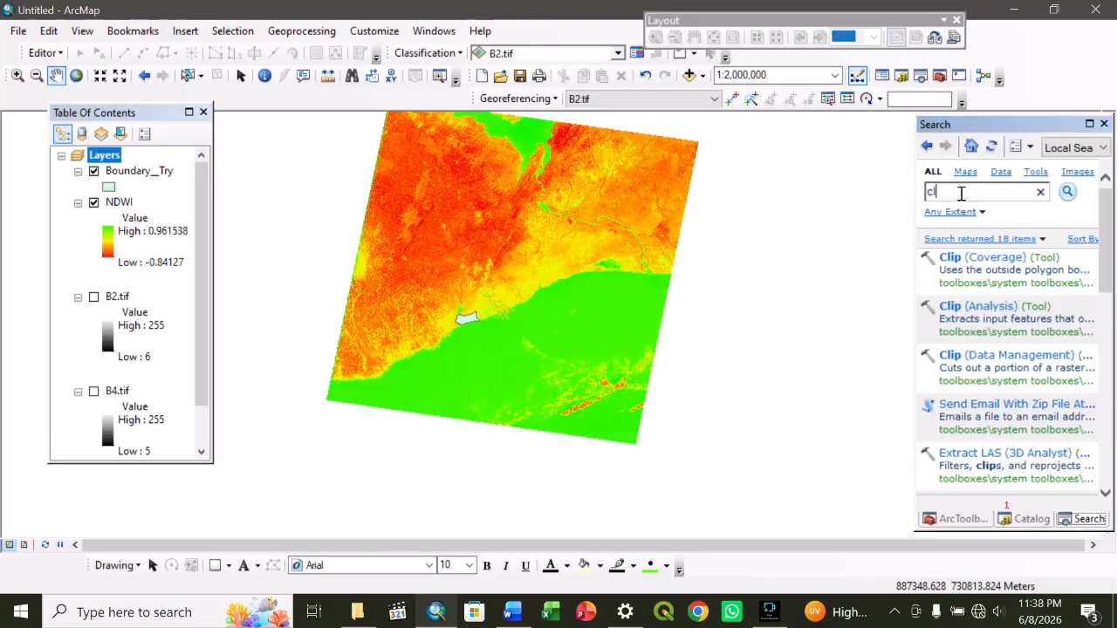
left_click(1004, 354)
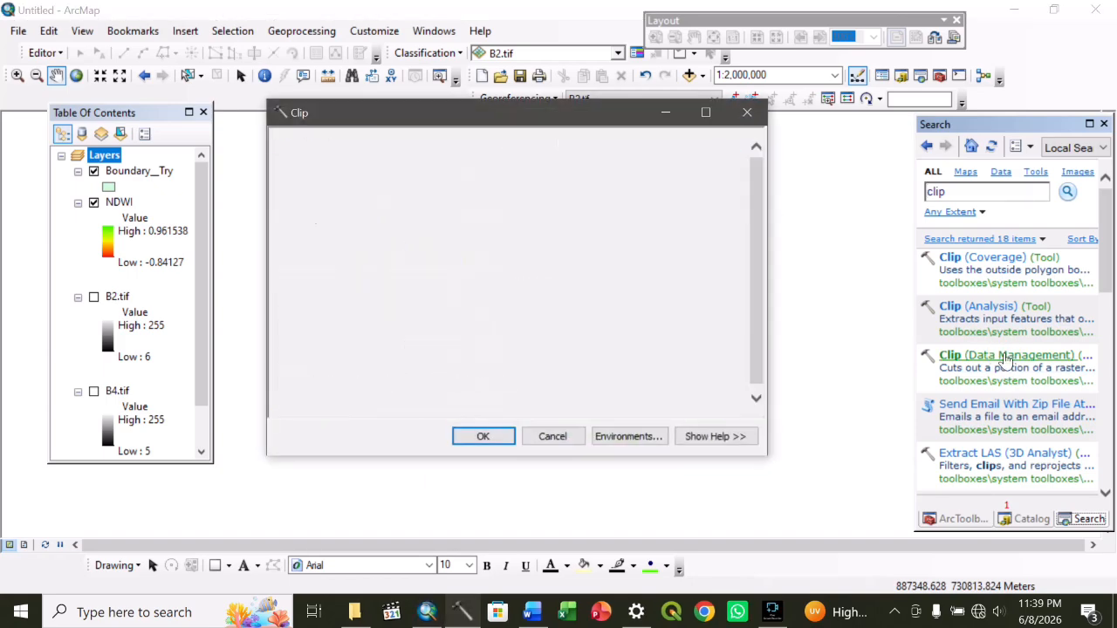
- Clip the NDWI raster to the Boundary__Try extent, using input features for clipping geometry and maintaining the clipping extent
left_click(701, 163)
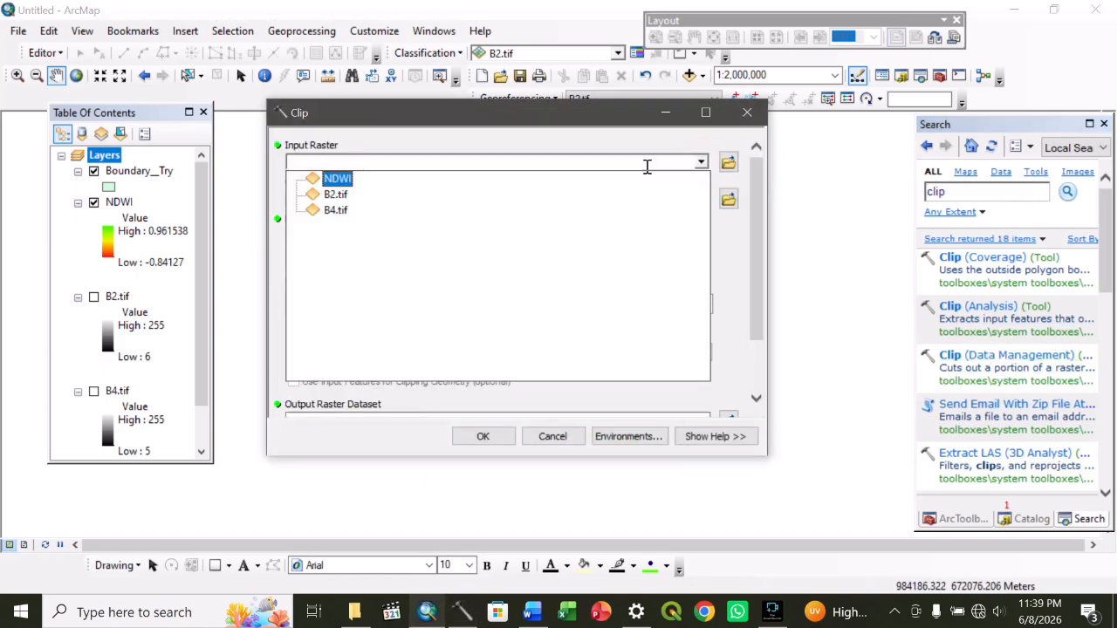
left_click(338, 179)
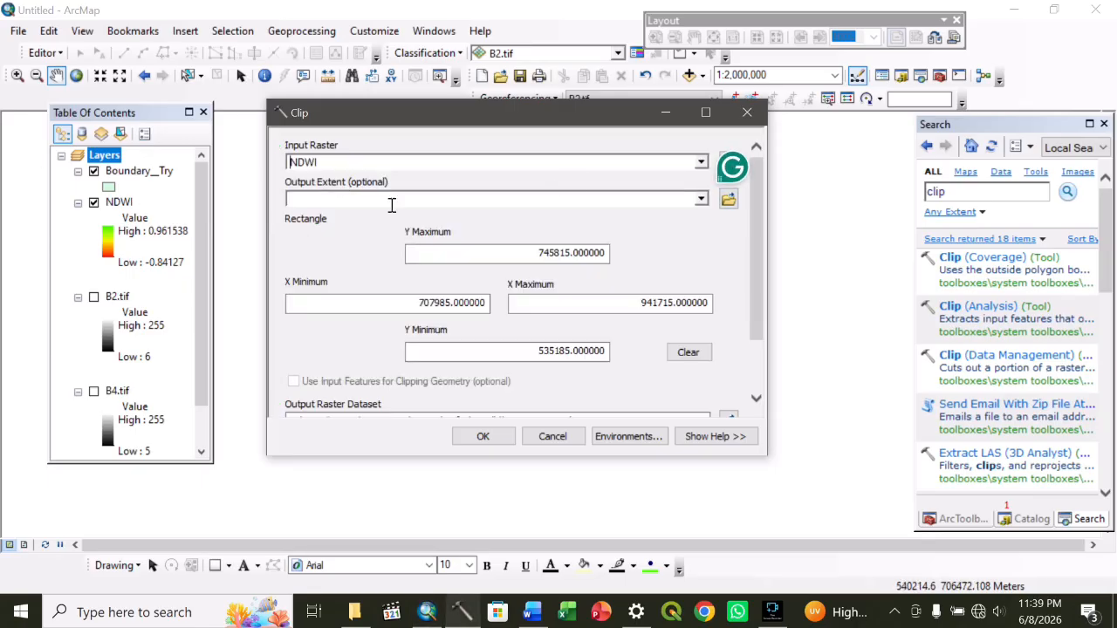
left_click(698, 198)
left_click(347, 215)
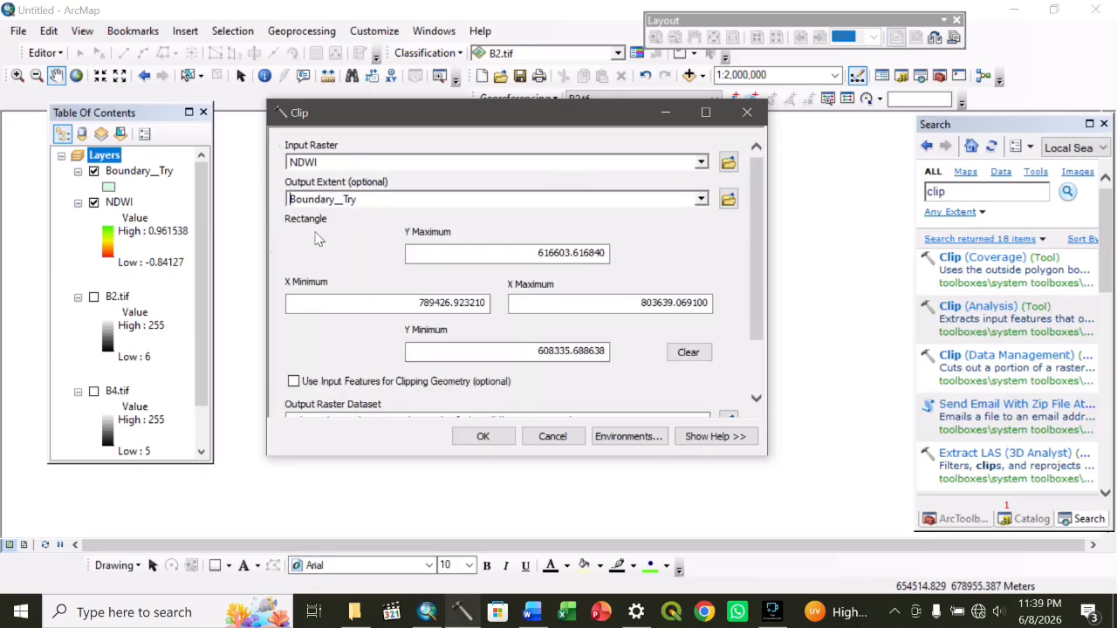
scroll(756, 349, "down", 2)
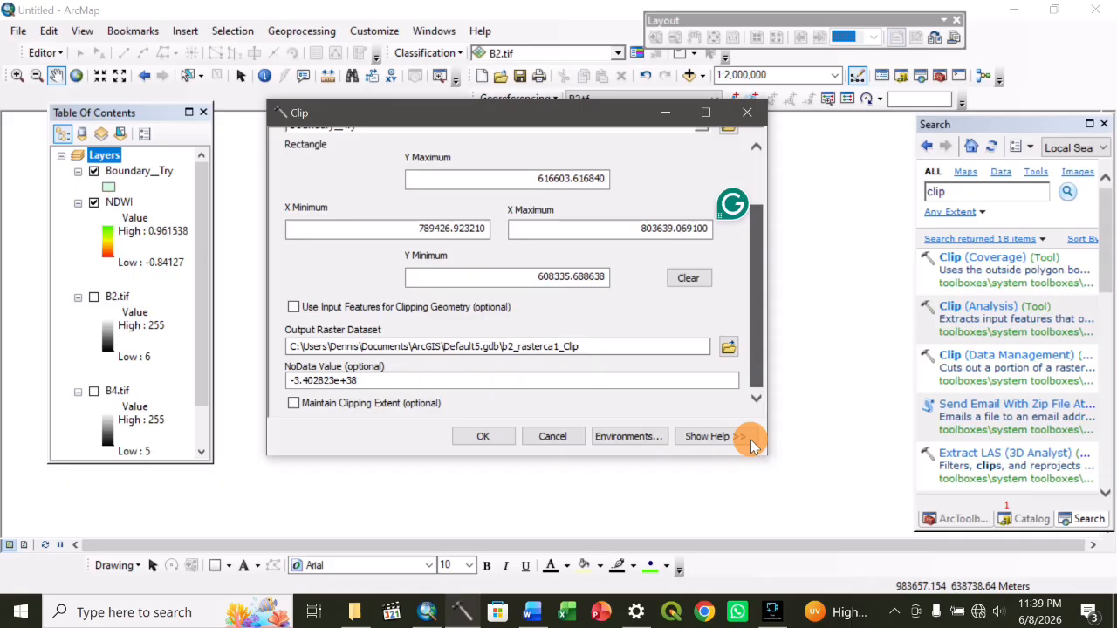
left_click(293, 403)
left_click(293, 306)
left_click(483, 437)
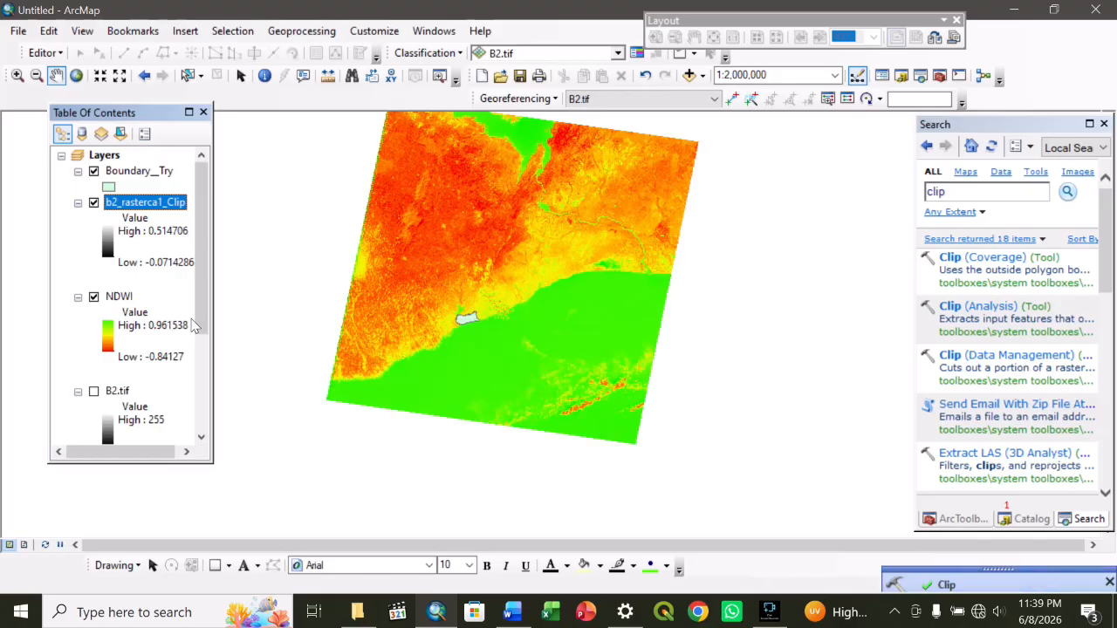
- Turn off the full-scene NDWI layer
left_click_drag(193, 325, 204, 410)
left_click(194, 305)
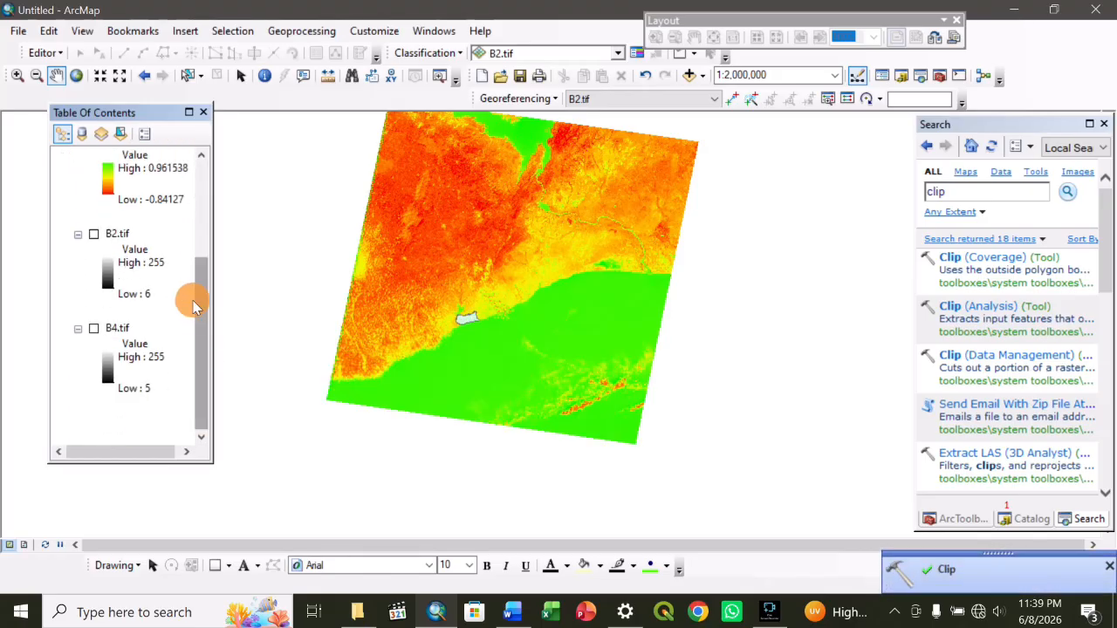
scroll(194, 306, "up", 3)
left_click(94, 250)
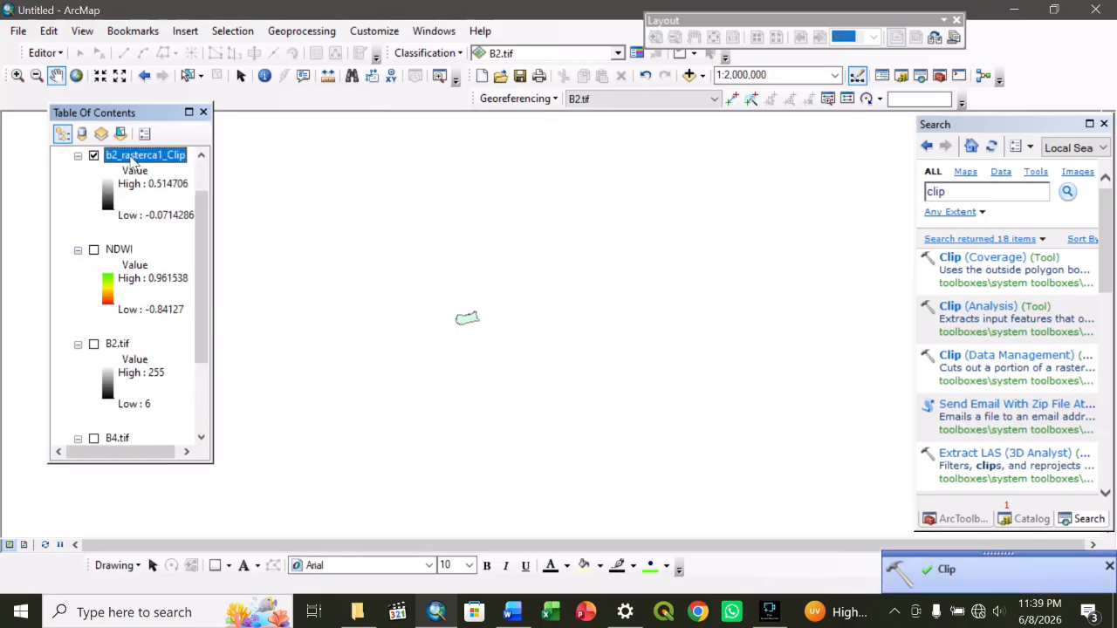
- Rename the clipped raster layer as NDWI_DD and zoom the map to it
right_click(131, 159)
left_click(130, 155)
left_click(130, 154)
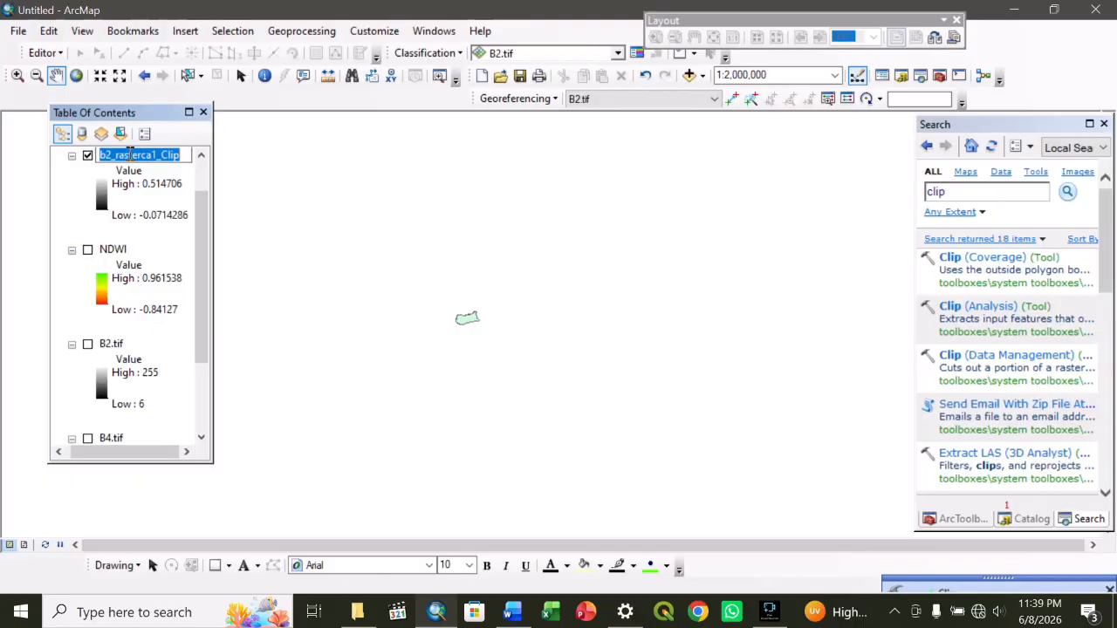
type("NDWI_DD")
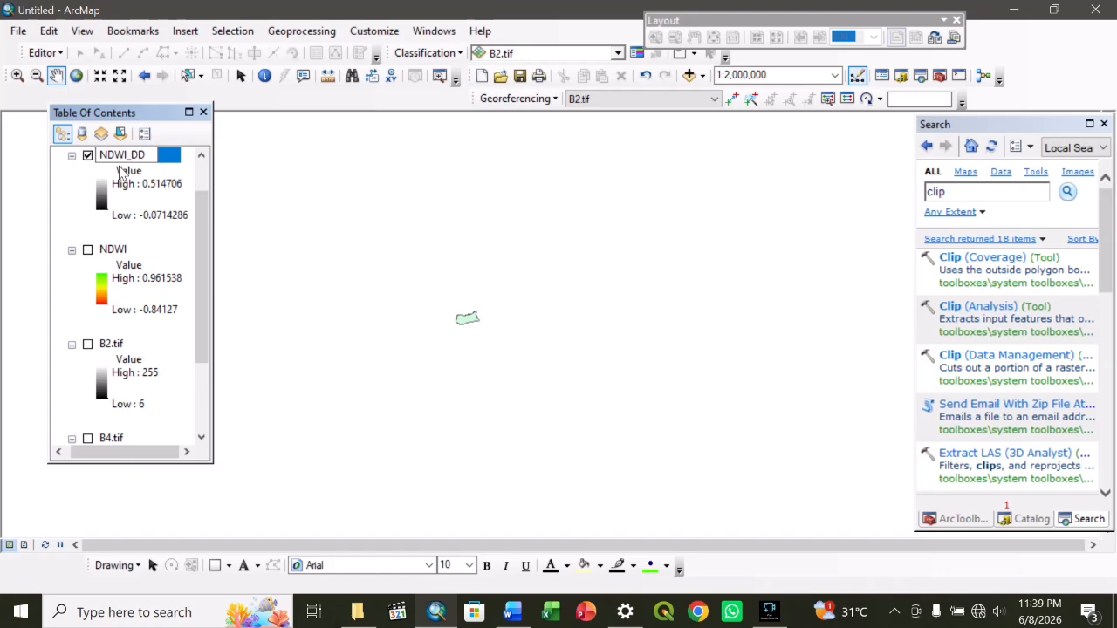
key("Return")
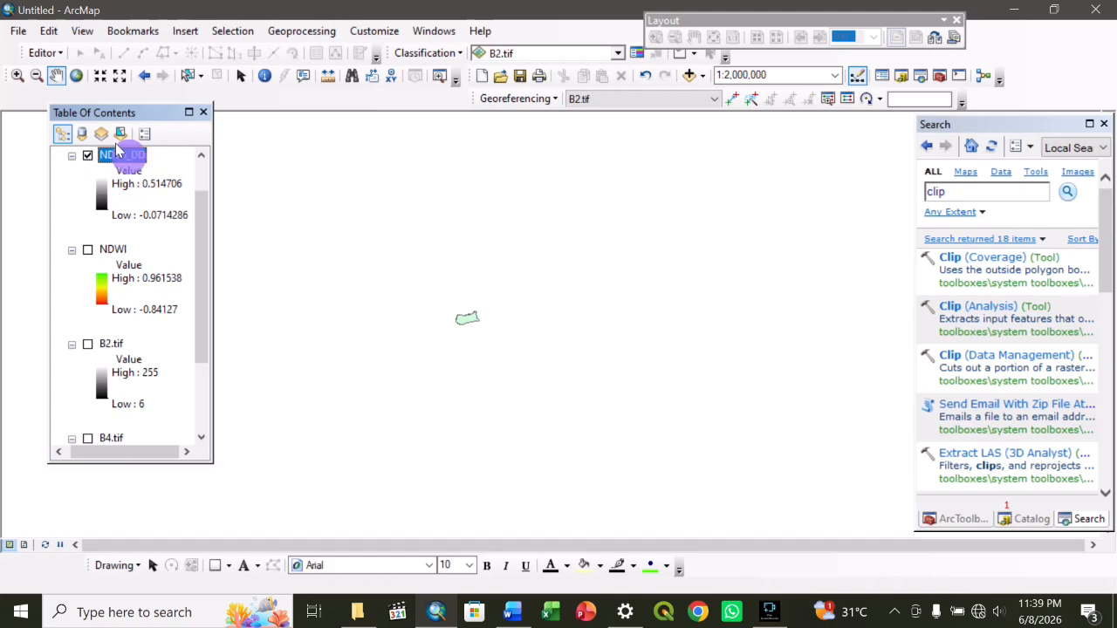
right_click(125, 155)
left_click(189, 250)
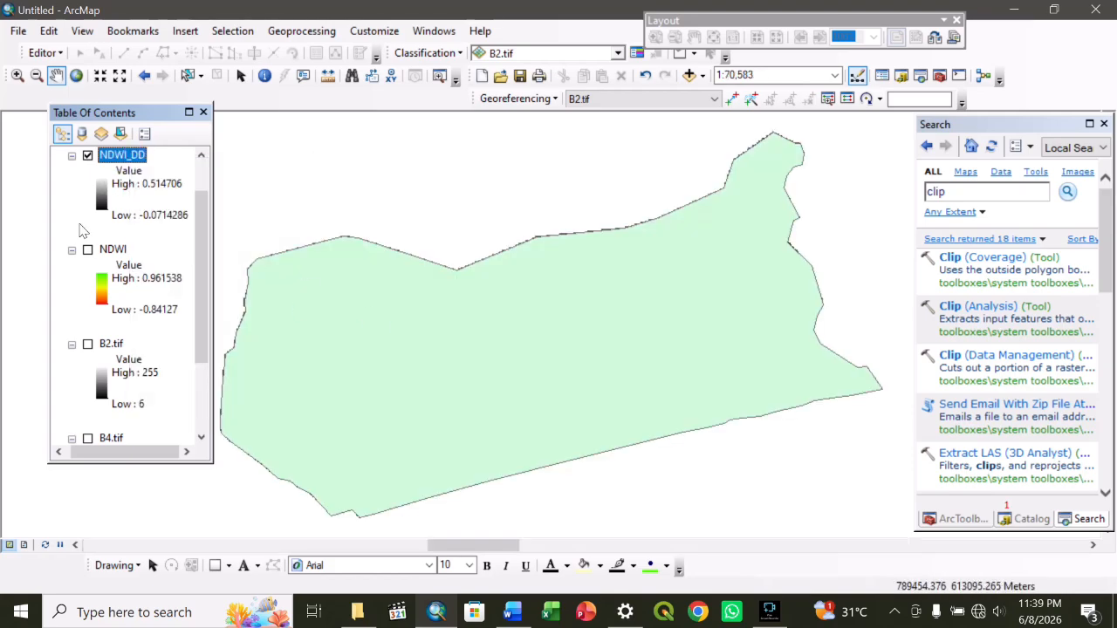
- Turn off the Boundary__Try layer and apply the red-yellow-green color ramp to the NDWI_DD layer
scroll(102, 197, "up", 1)
left_click(88, 171)
left_click(495, 332)
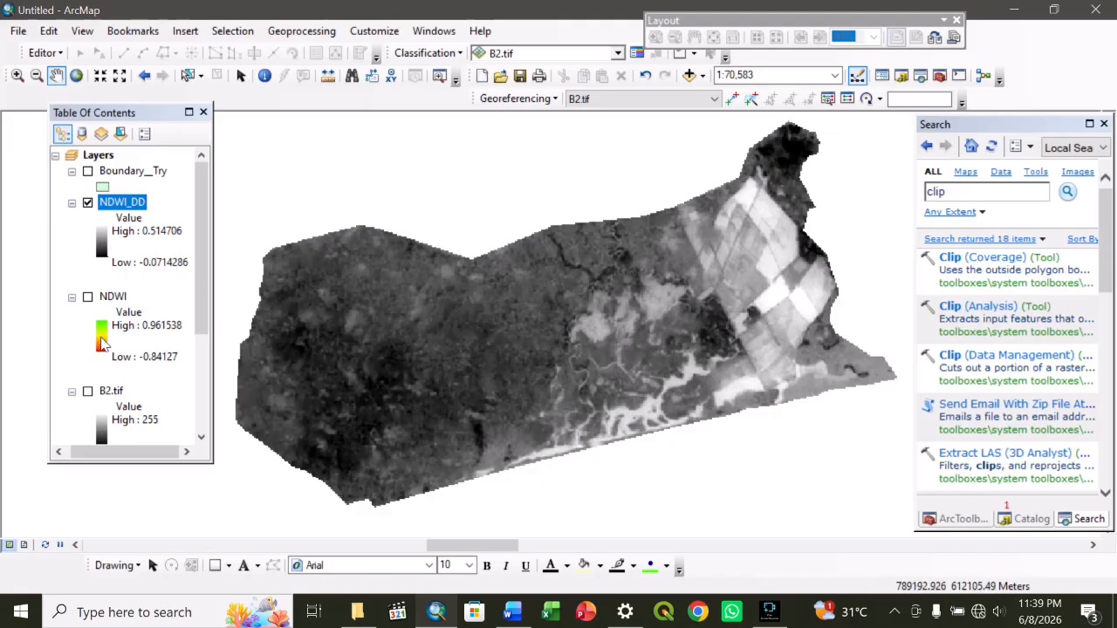
left_click(103, 244)
left_click(162, 297)
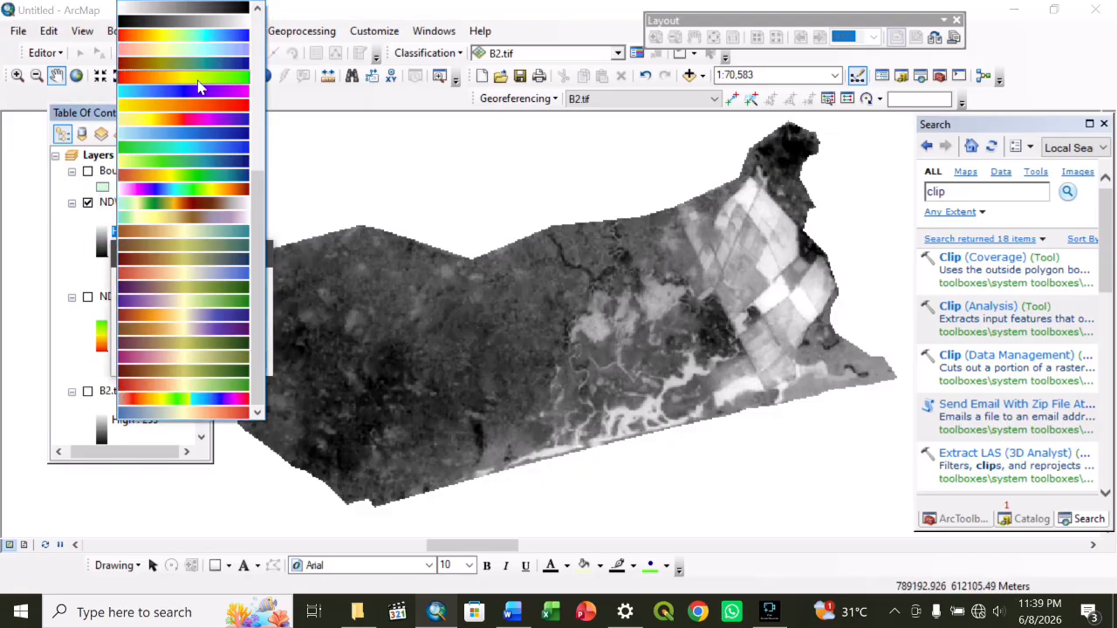
left_click(200, 88)
left_click(155, 363)
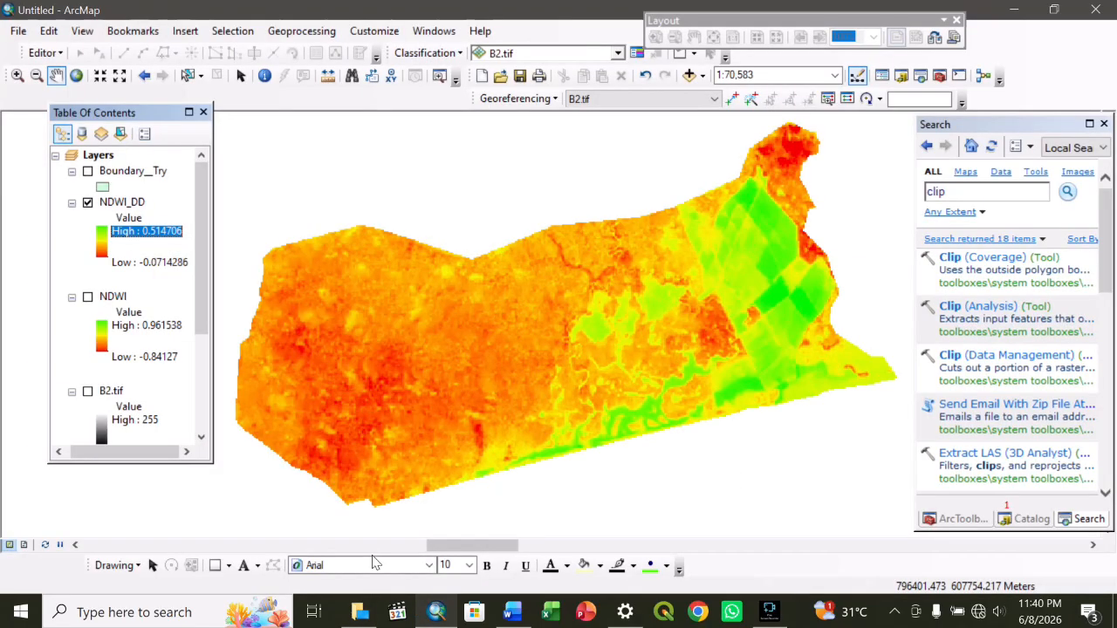
- Open the Densu Delta land-cover map image from the Map Projects folder and compare its water bodies with the clipped NDWI in ArcMap
left_click(359, 615)
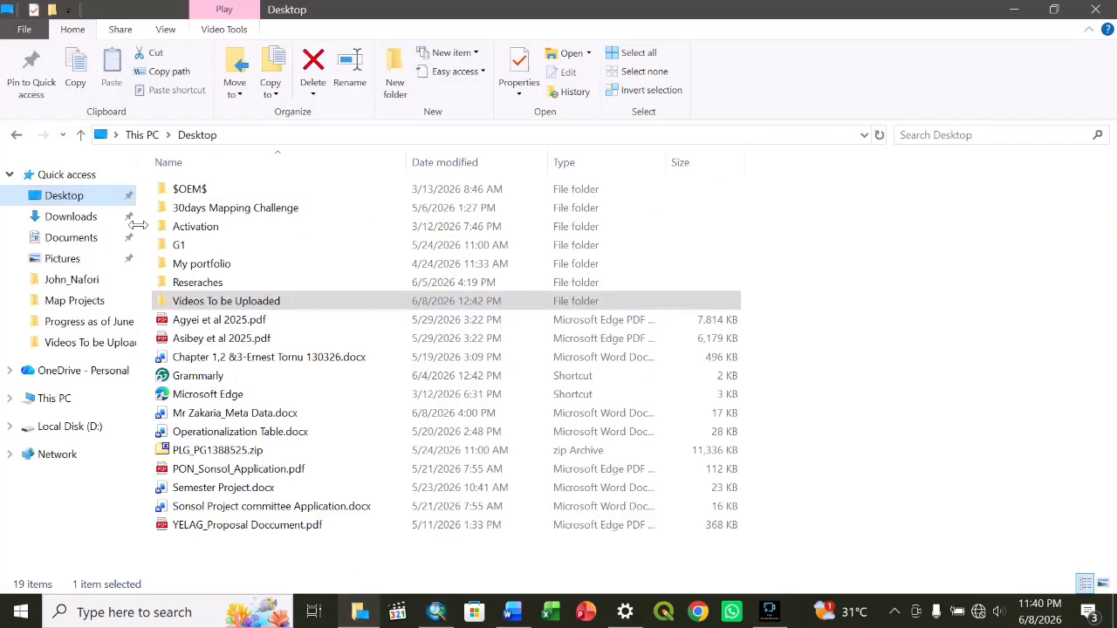
double_click(187, 259)
double_click(861, 205)
double_click(1050, 345)
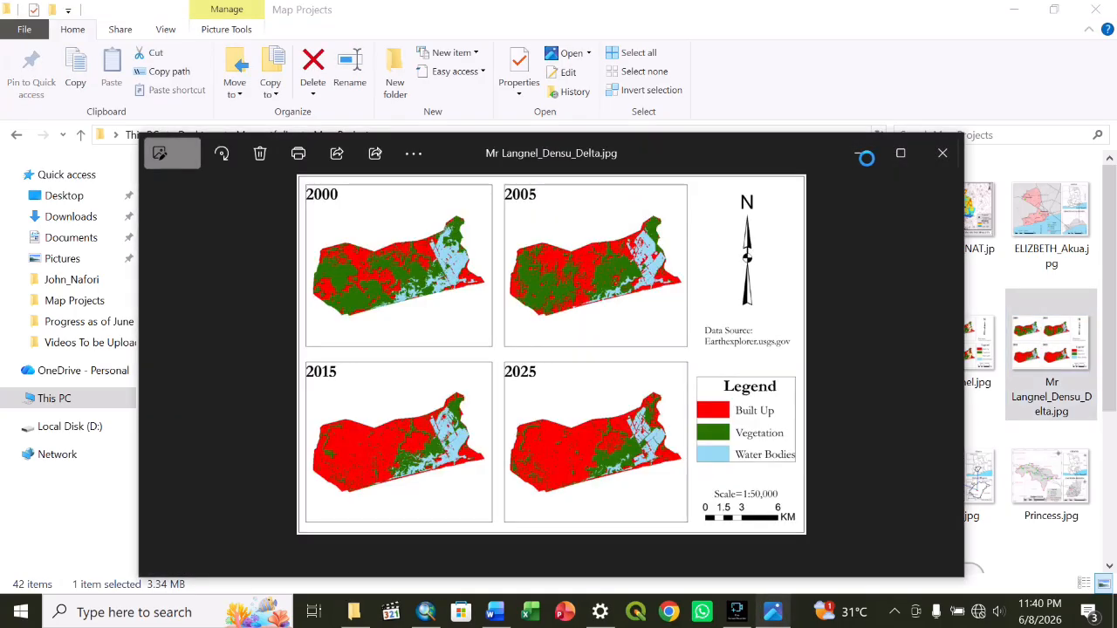
left_click(901, 153)
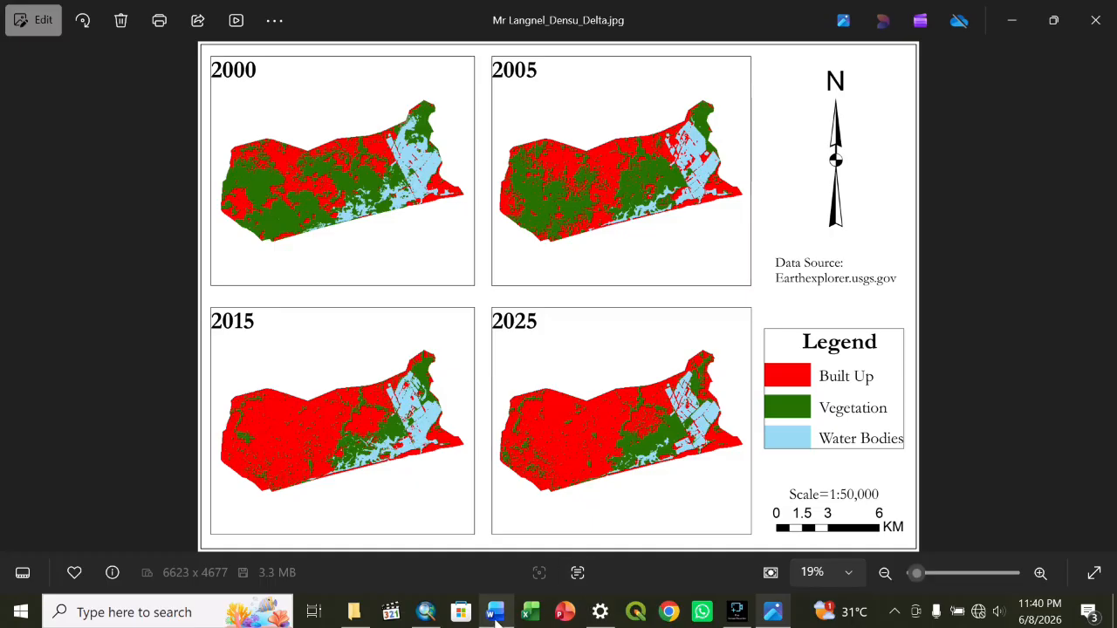
left_click(419, 613)
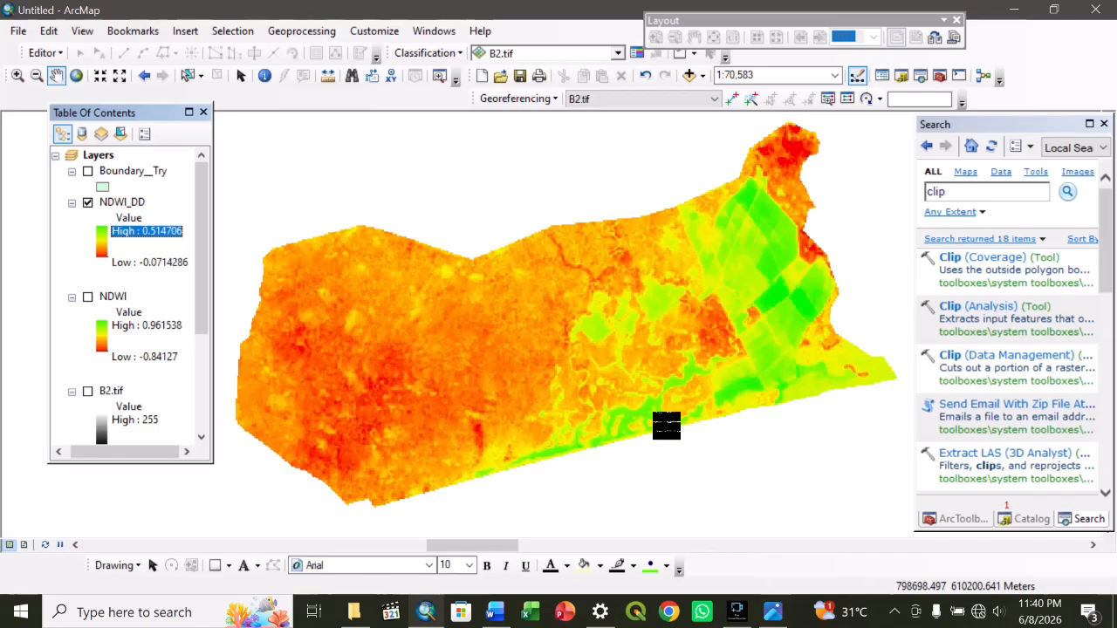
- Switch to the NDWI reference sheet in Word and compare its stated overall value range with the NDWI_DD legend in ArcMap
left_click(494, 613)
left_click(799, 397)
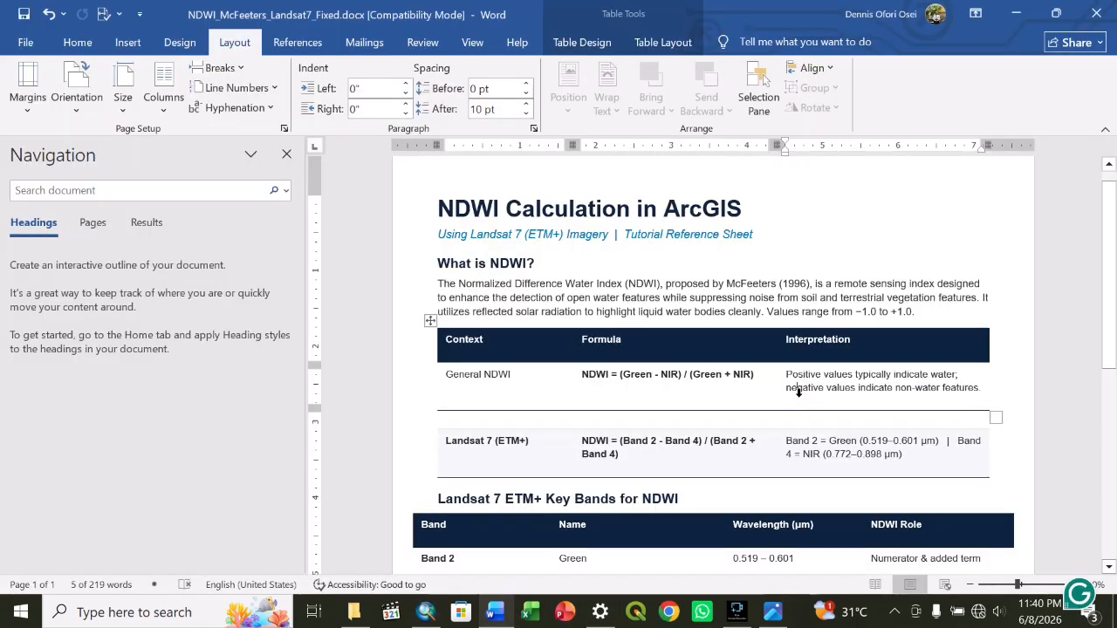
scroll(800, 397, "down", 5)
scroll(625, 376, "down", 1)
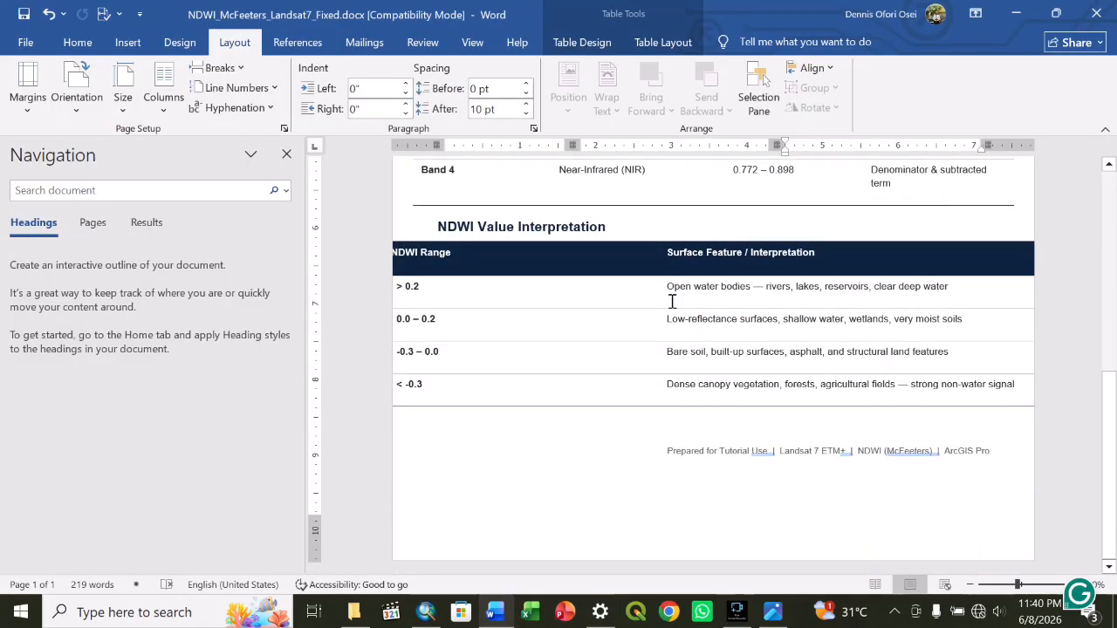
scroll(486, 302, "up", 6)
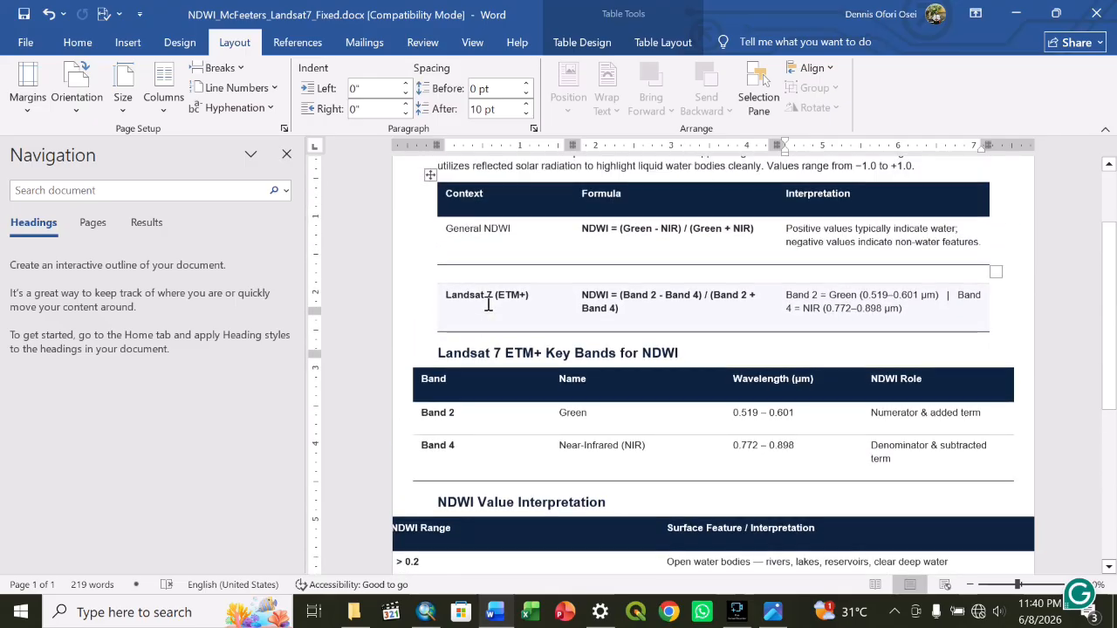
left_click_drag(858, 258, 915, 258)
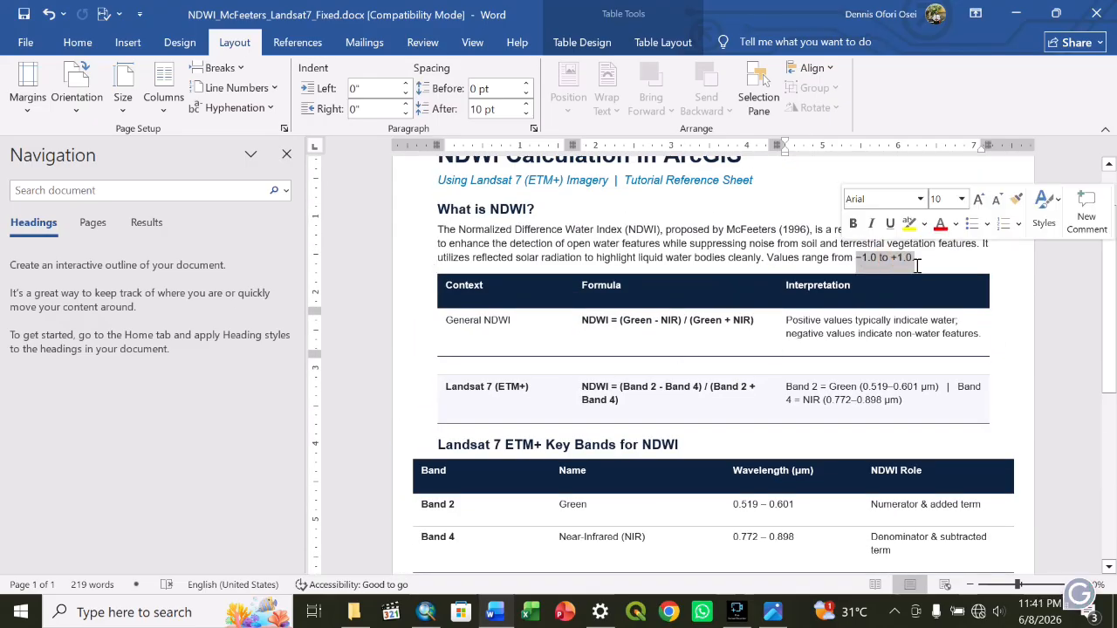
left_click(426, 612)
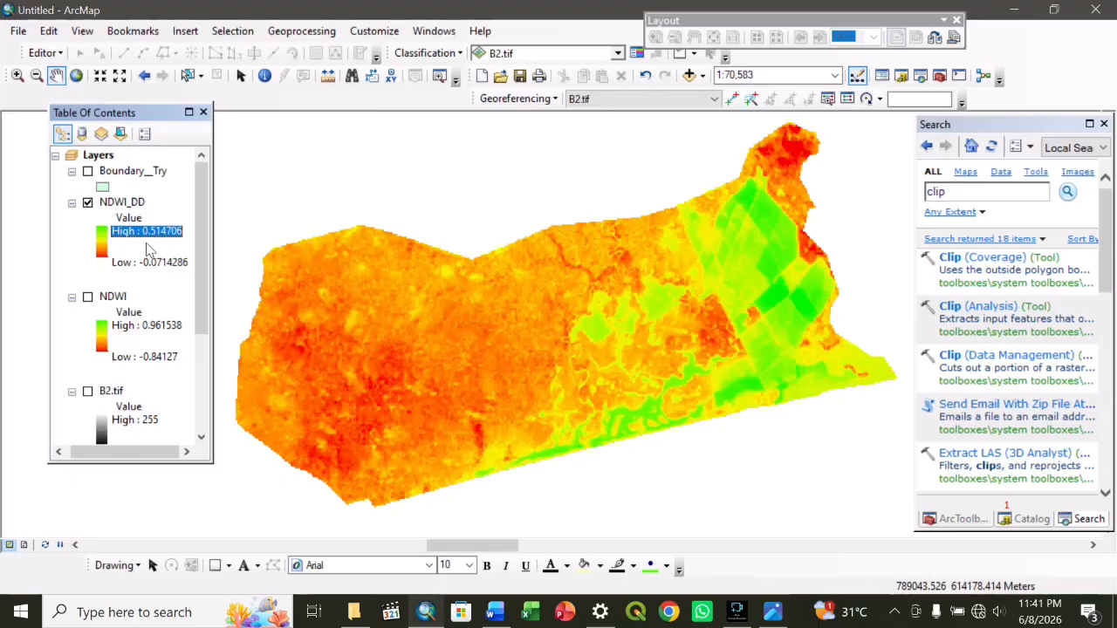
- Return to the Word reference sheet and examine the NDWI Range entries in the NDWI Value Interpretation table
left_click(426, 616)
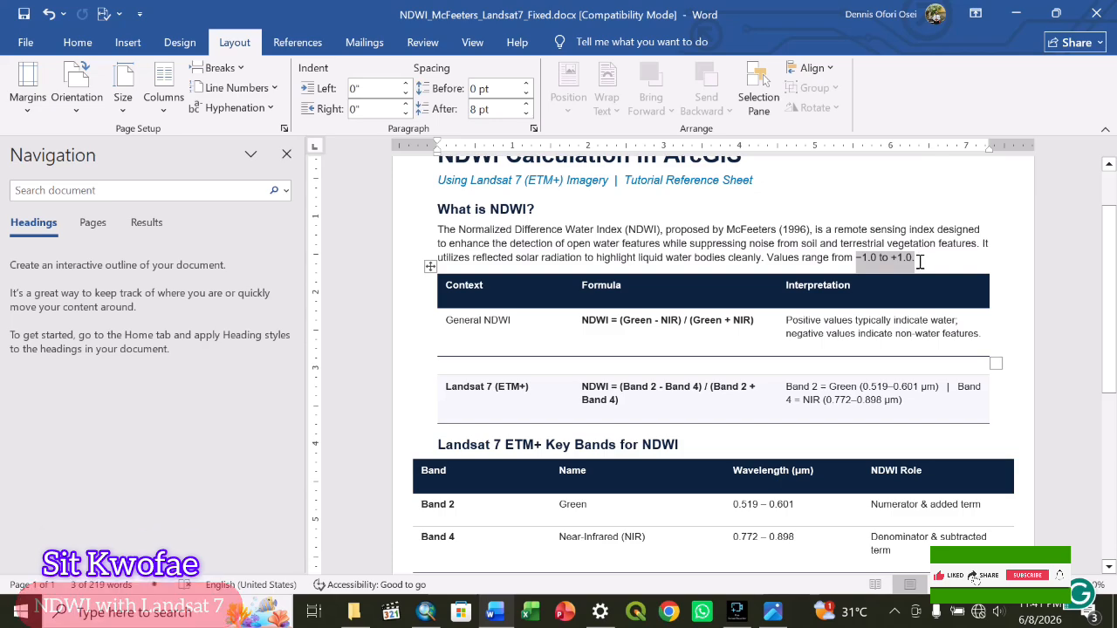
scroll(721, 469, "down", 3)
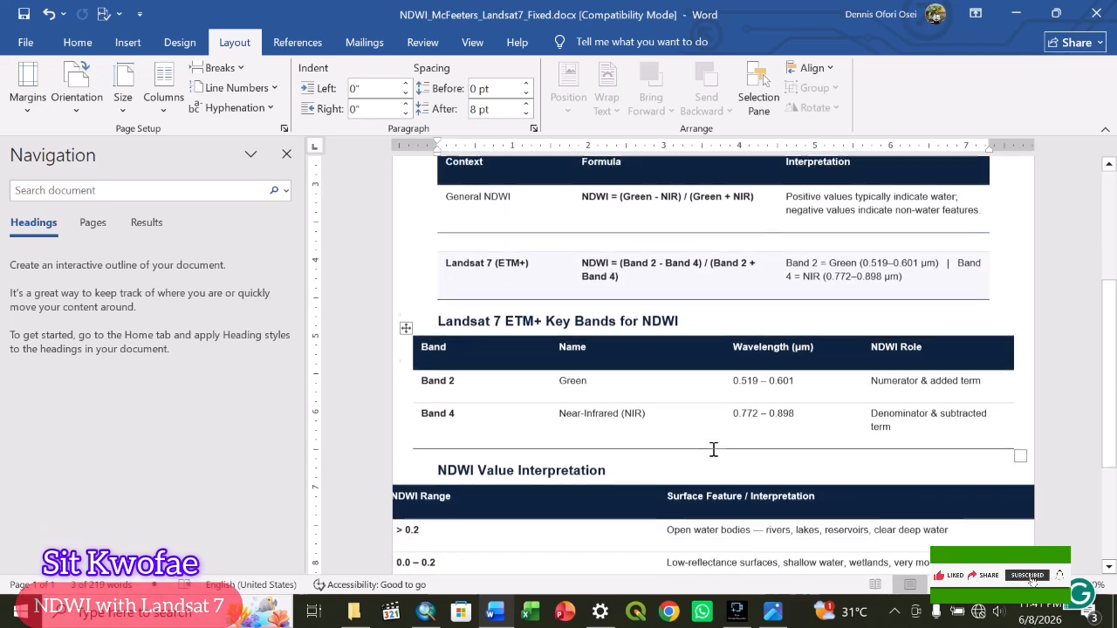
scroll(713, 449, "down", 6)
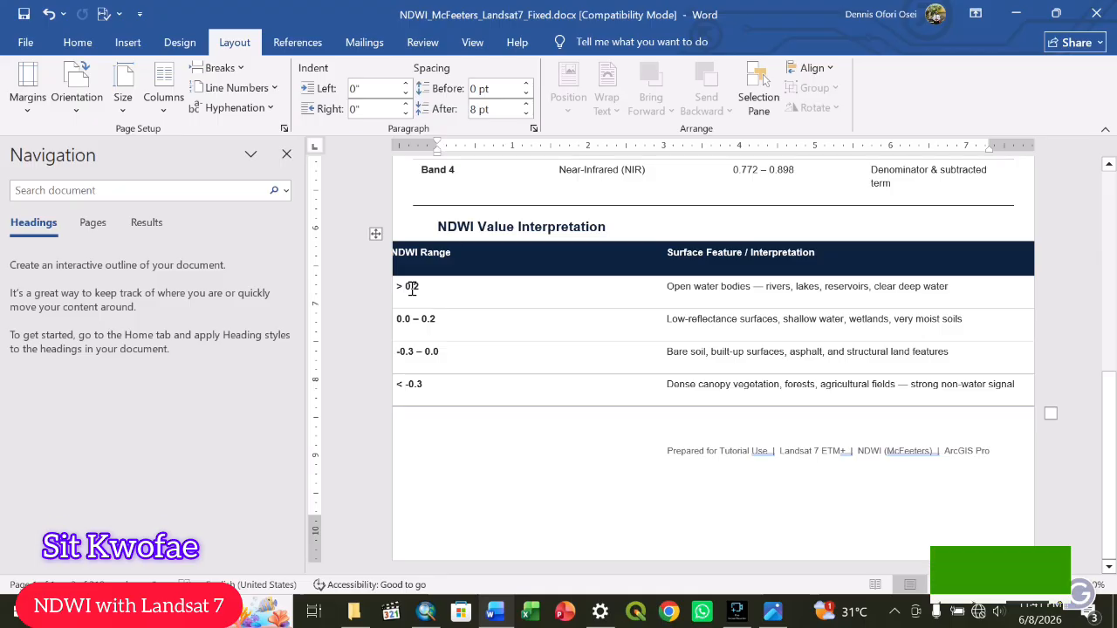
left_click(407, 288)
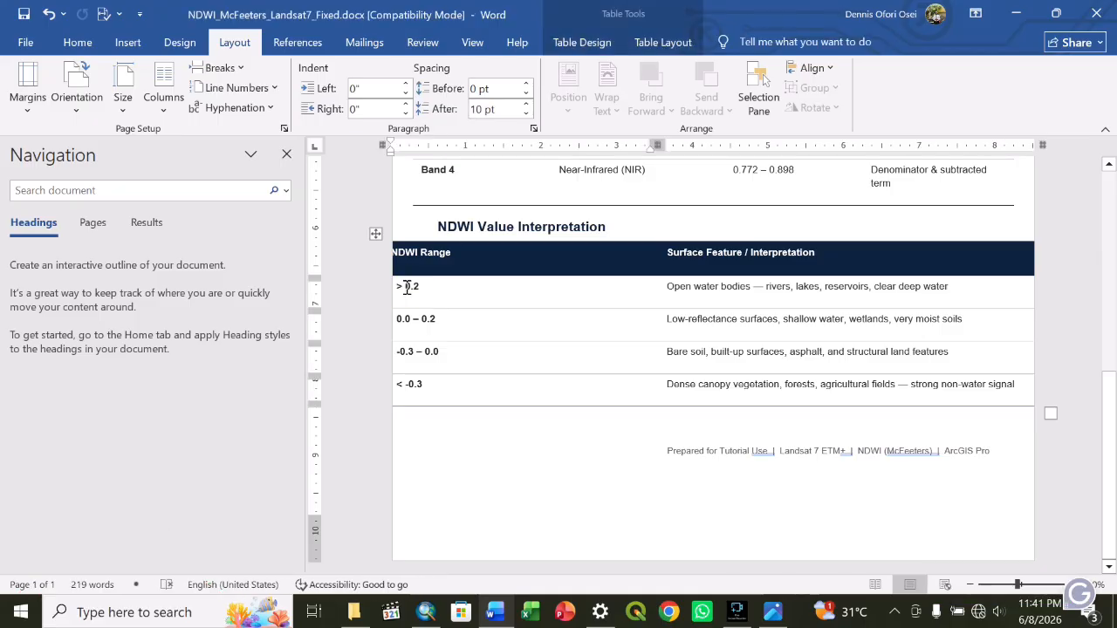
left_click_drag(425, 382, 406, 387)
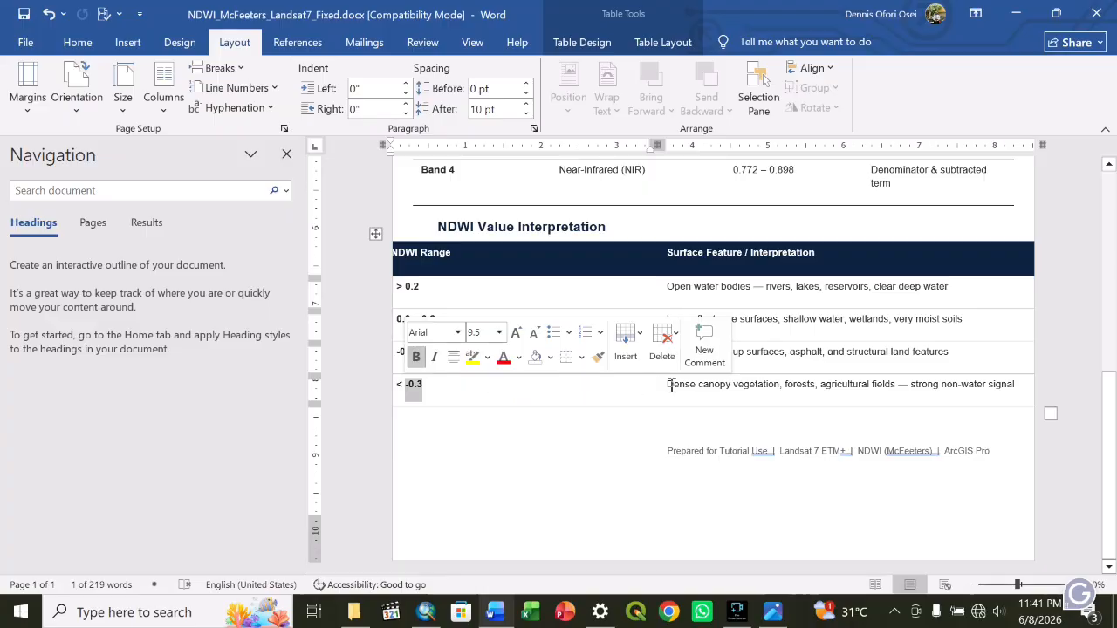
left_click_drag(671, 384, 841, 382)
left_click(443, 351)
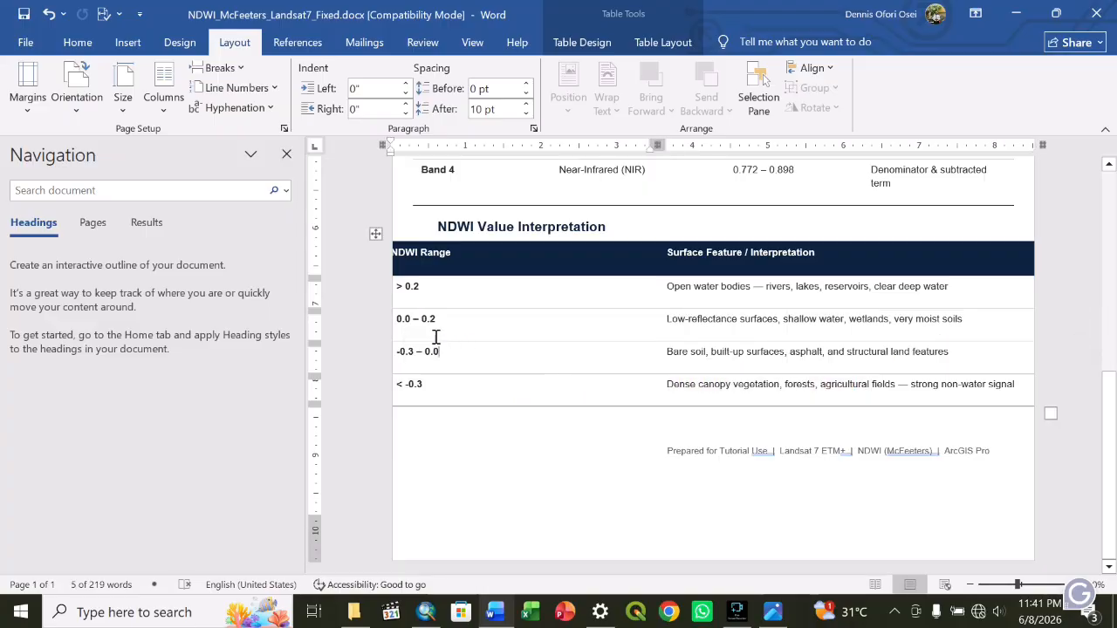
left_click_drag(421, 288, 398, 290)
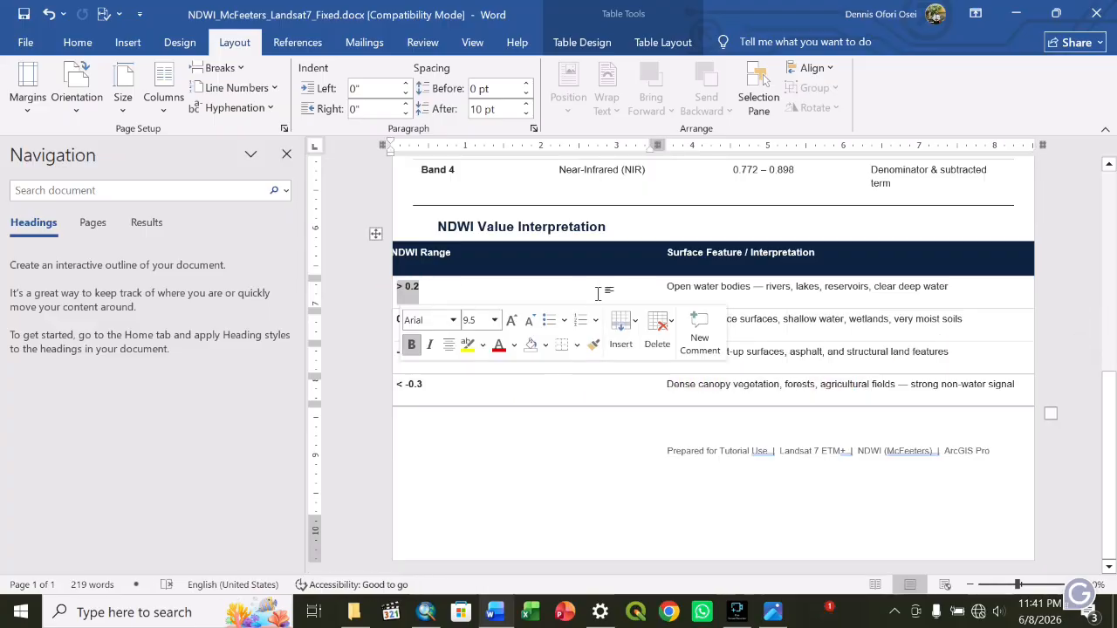
left_click(656, 291)
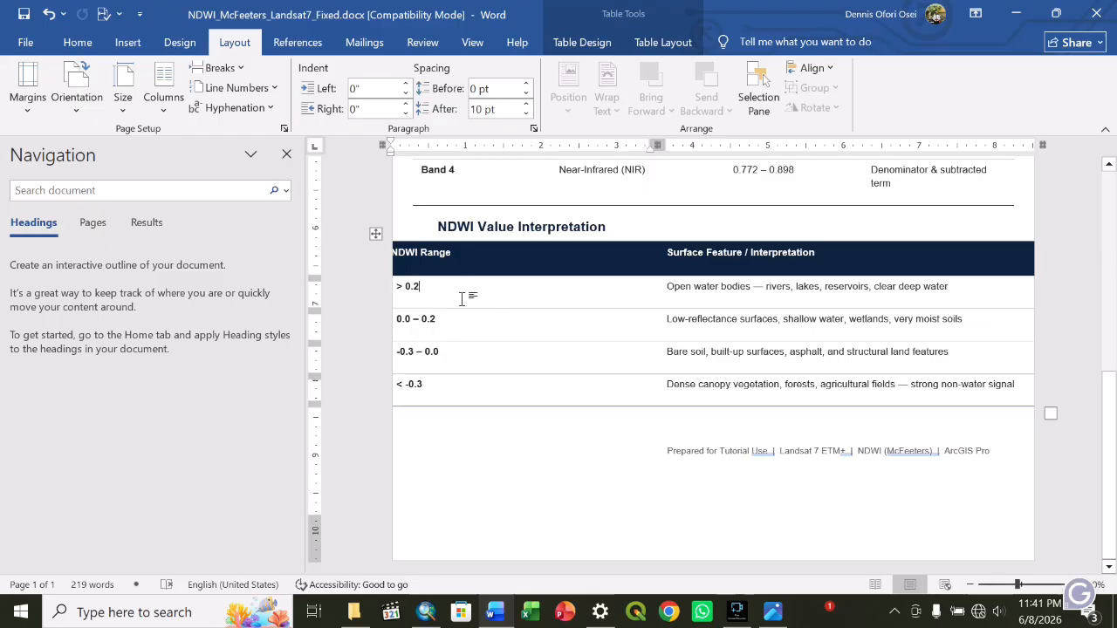
left_click_drag(398, 287, 427, 292)
left_click(442, 384)
left_click(443, 281)
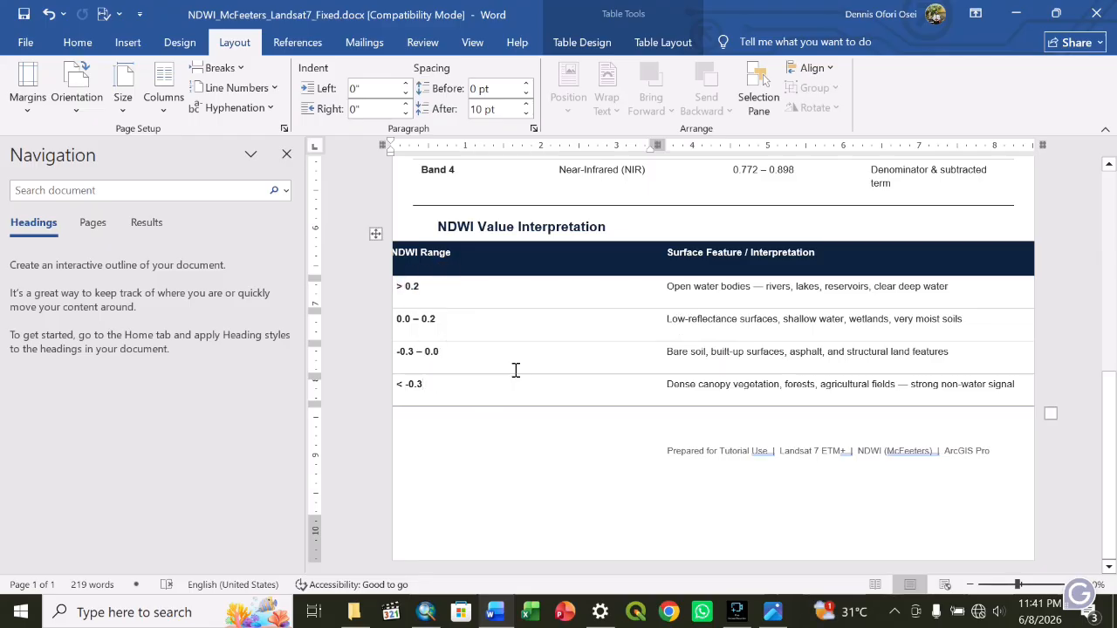
- Examine the surface features listed for each range in the Surface Feature / Interpretation column
left_click(671, 288)
left_click_drag(672, 288, 712, 381)
left_click(669, 286)
left_click_drag(669, 286, 819, 286)
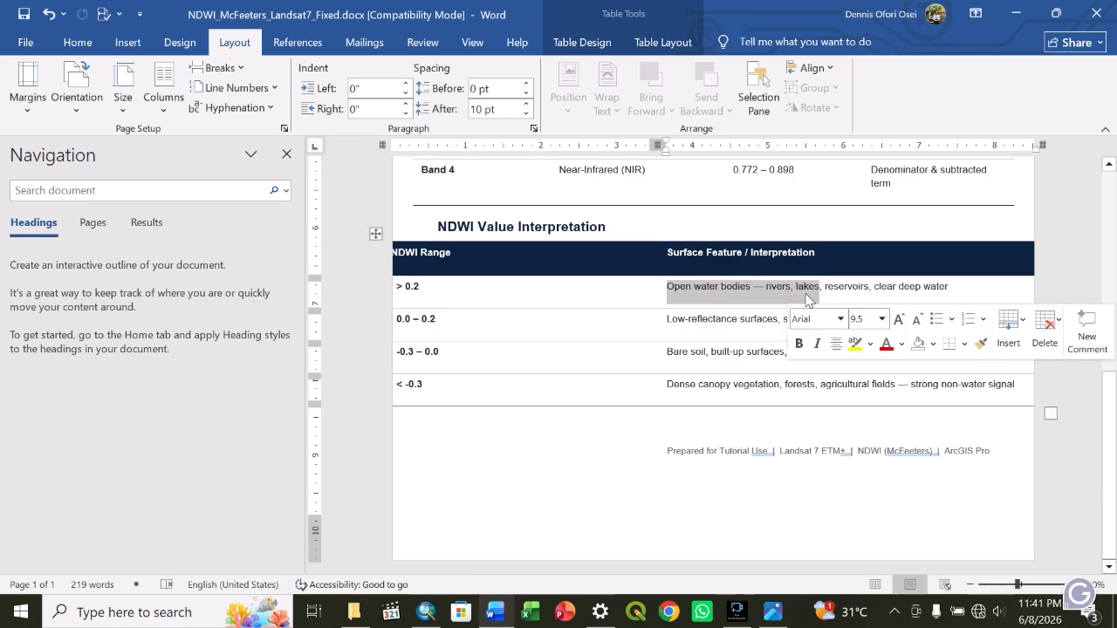
left_click(862, 288)
left_click_drag(669, 318, 873, 317)
left_click(873, 319)
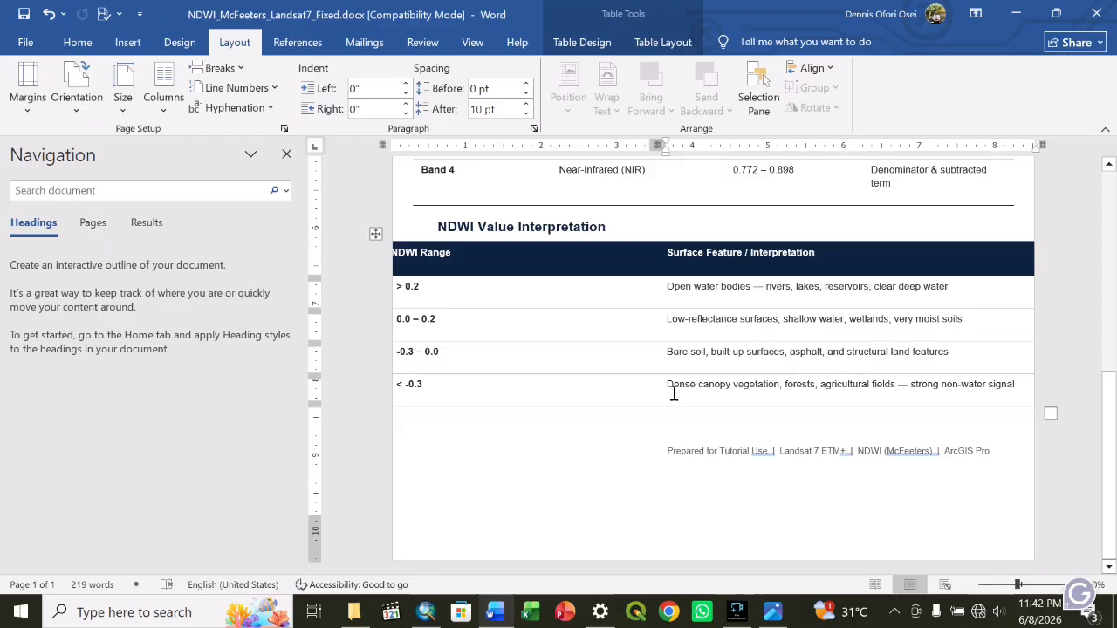
left_click_drag(661, 389, 779, 385)
left_click(702, 401)
- Switch to ArcMap and set the NDWI_DD layer's symbology to Classified with 4 classes, matching the Word reference table
left_click(425, 612)
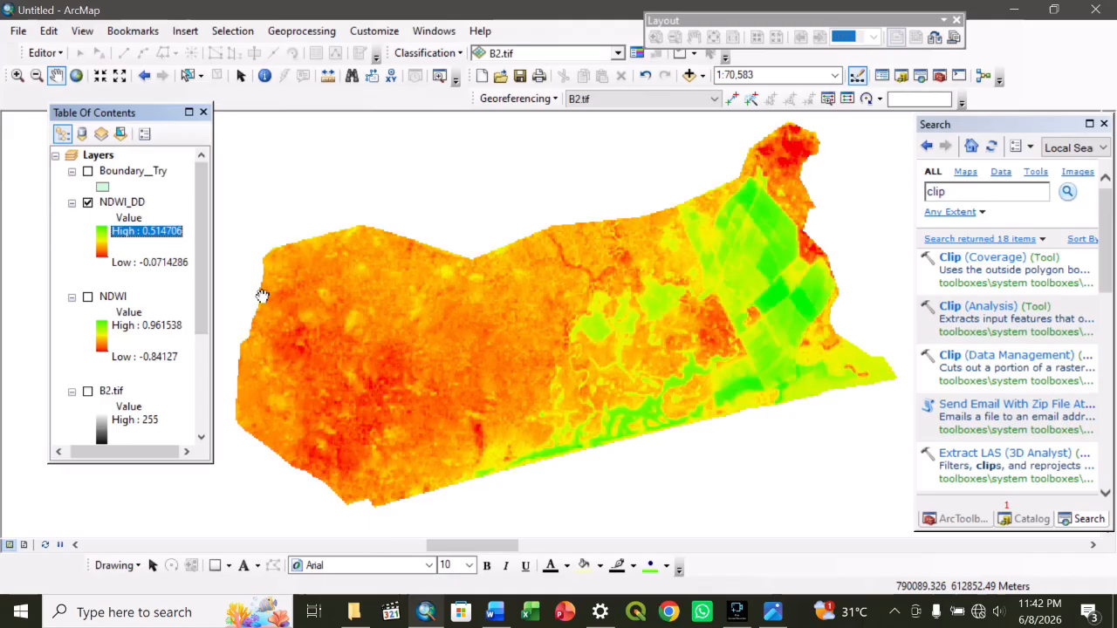
right_click(142, 206)
left_click(182, 458)
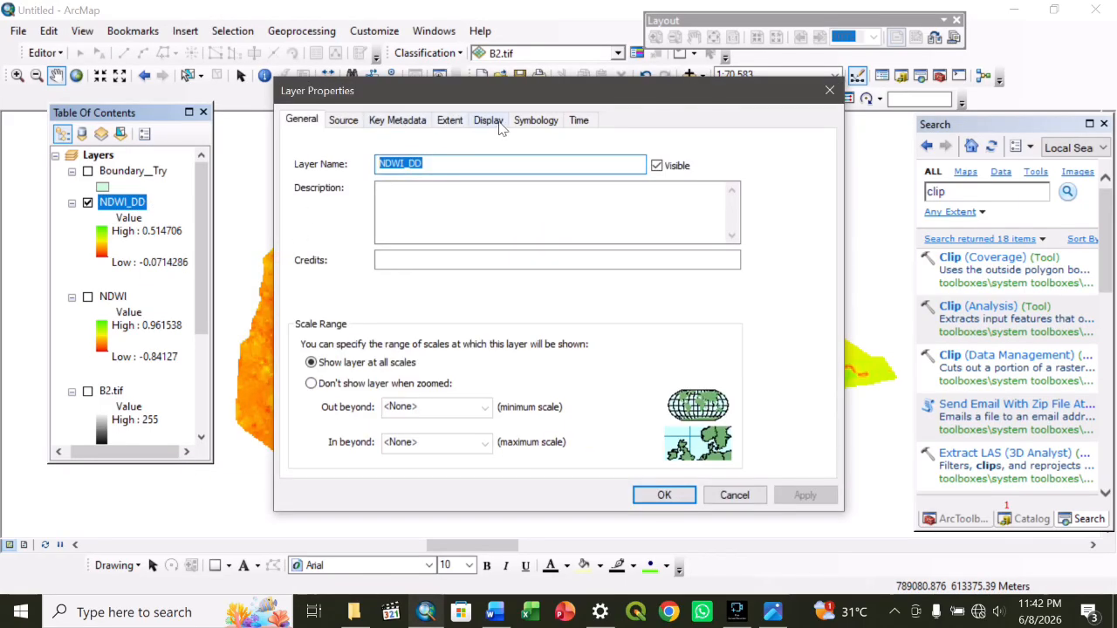
left_click(535, 120)
left_click(306, 174)
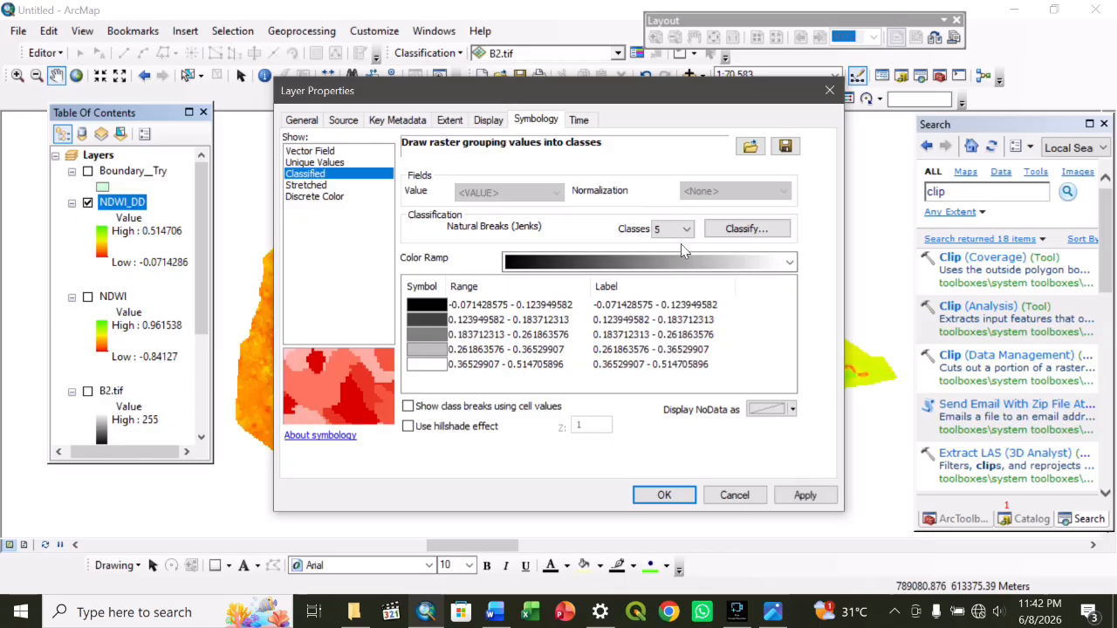
left_click(495, 612)
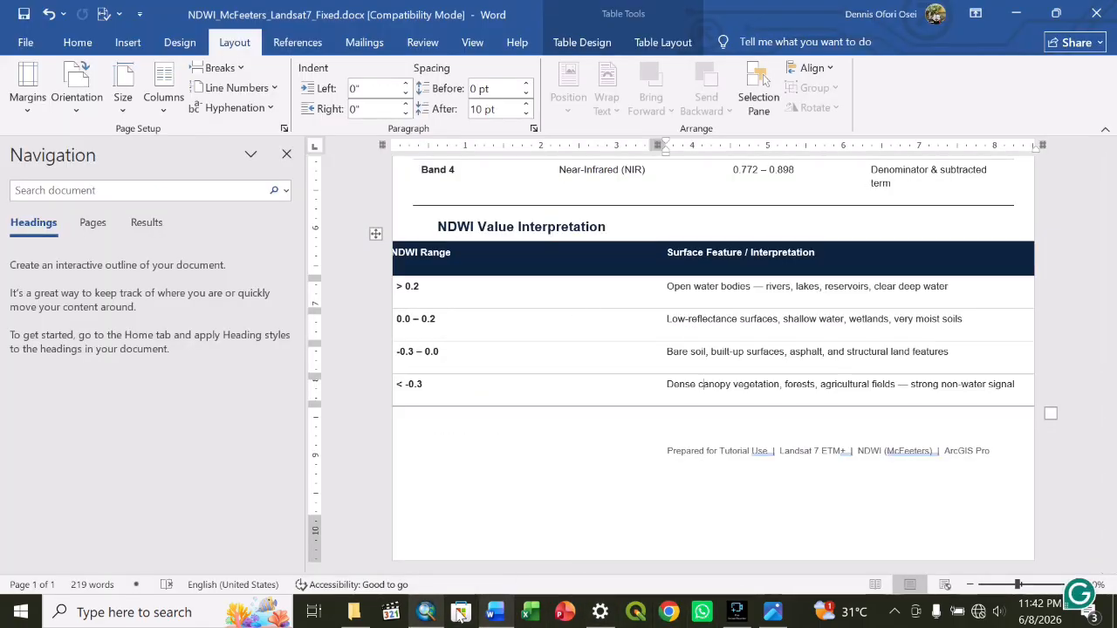
left_click(426, 613)
left_click(685, 229)
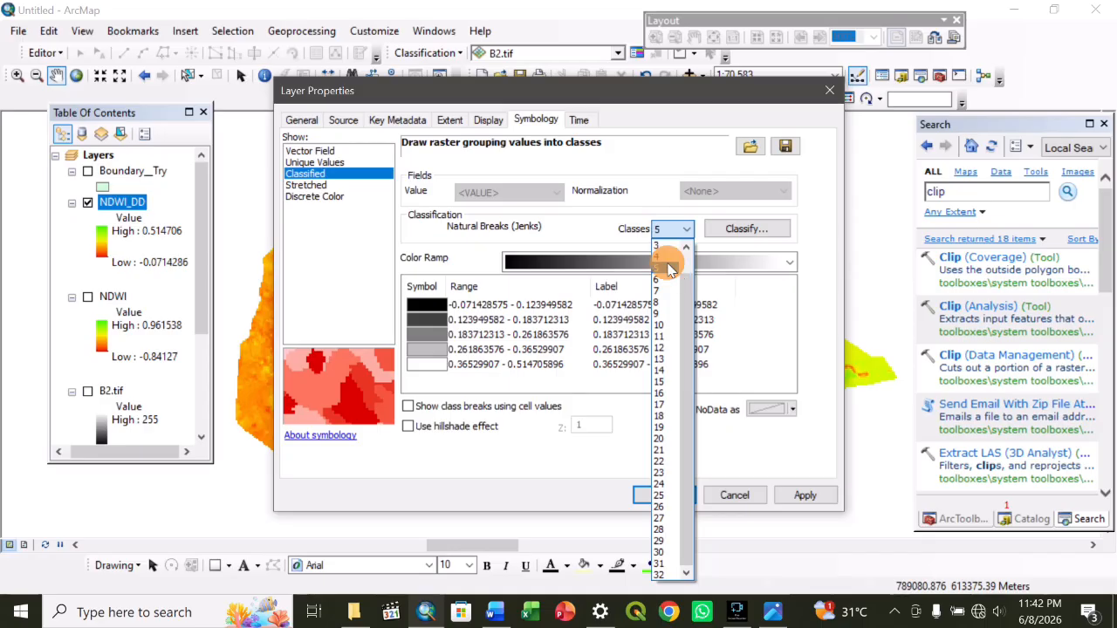
left_click(665, 256)
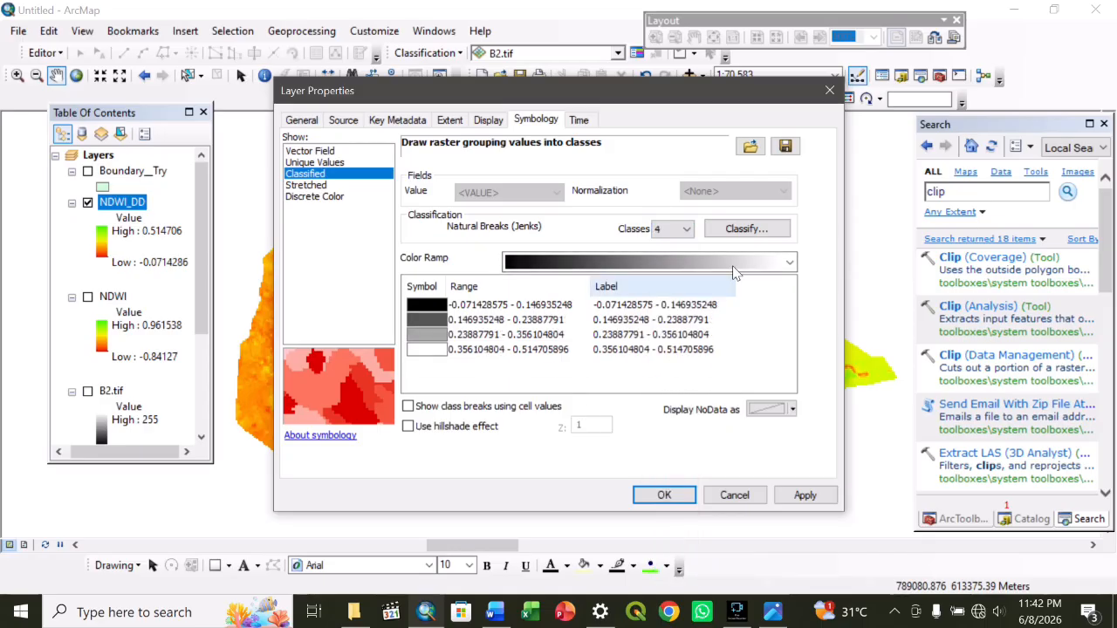
- Set the upper three classification break values of NDWI_DD to 0.24, 0.36 and 0.51
left_click(747, 228)
double_click(801, 319)
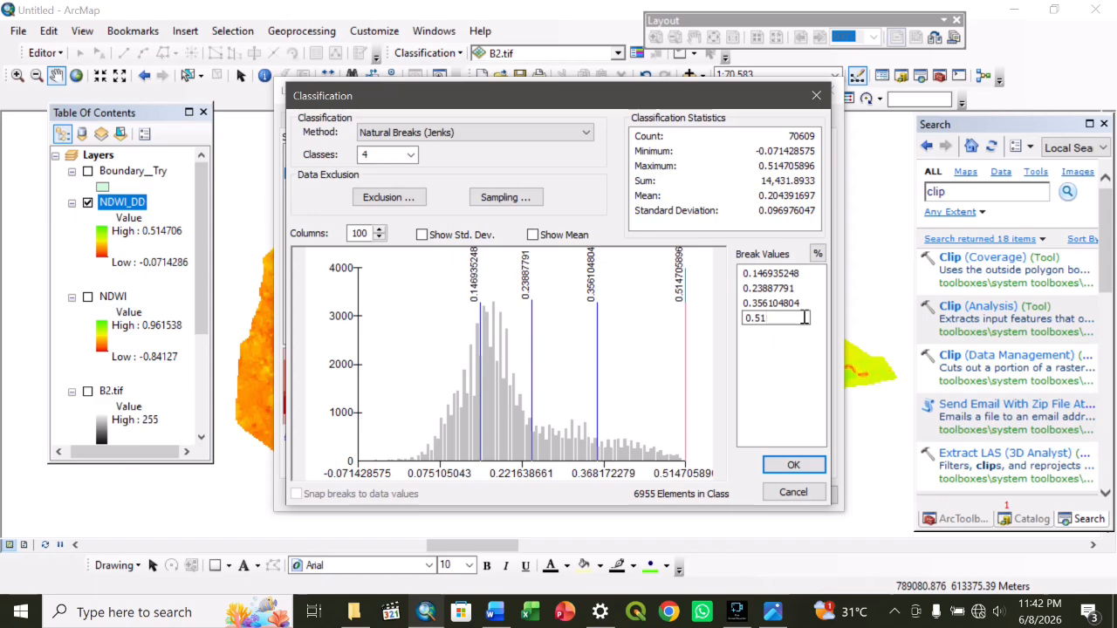
double_click(801, 303)
key("BackSpace")
key("BackSpace")
key("BackSpace")
key("BackSpace")
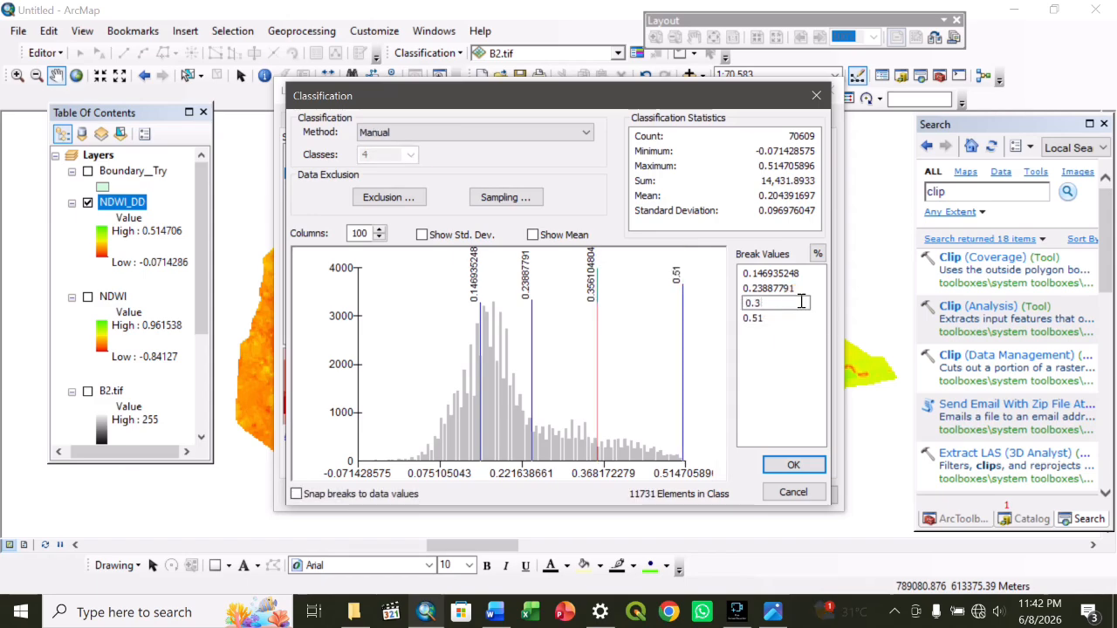
double_click(809, 288)
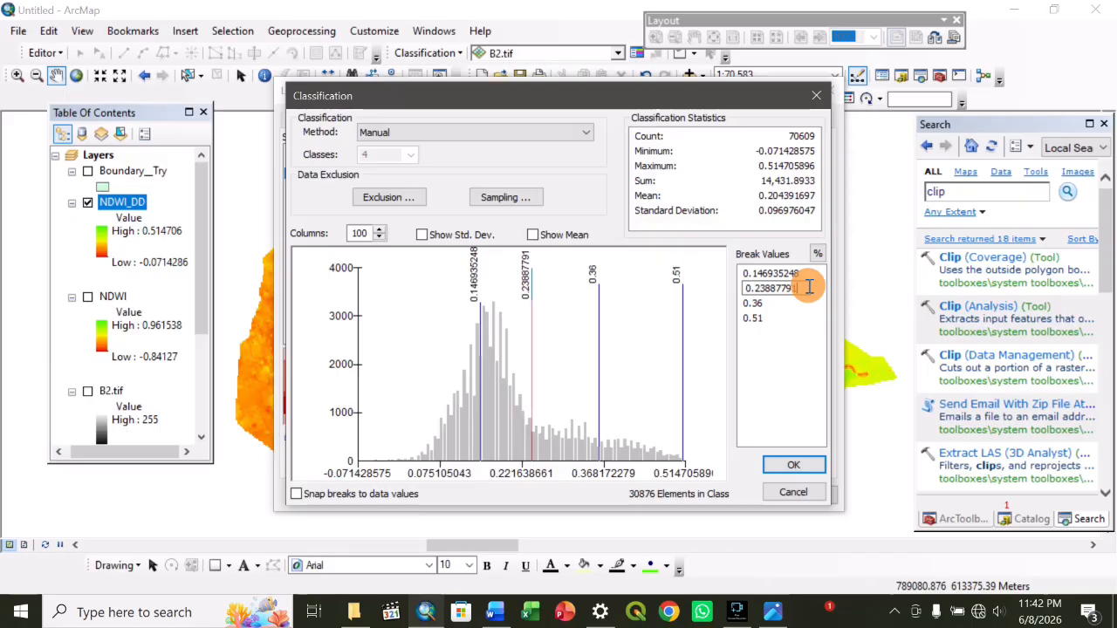
key("BackSpace")
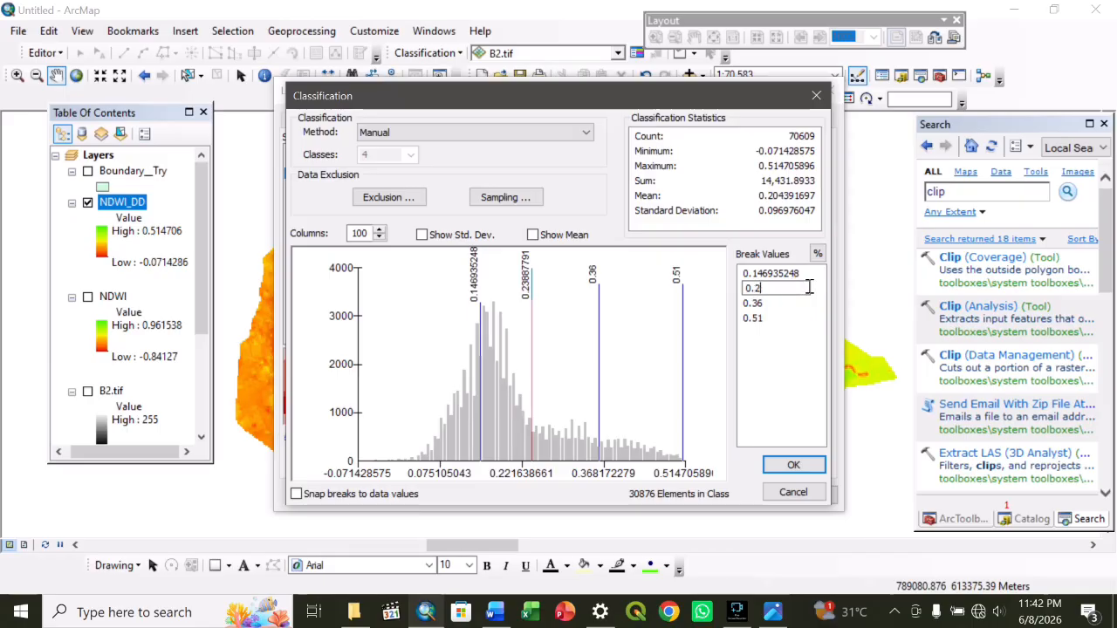
- Set the lowest classification break value of NDWI_DD to 0.15 and accept the manual classification
left_click(804, 274)
left_click(804, 274)
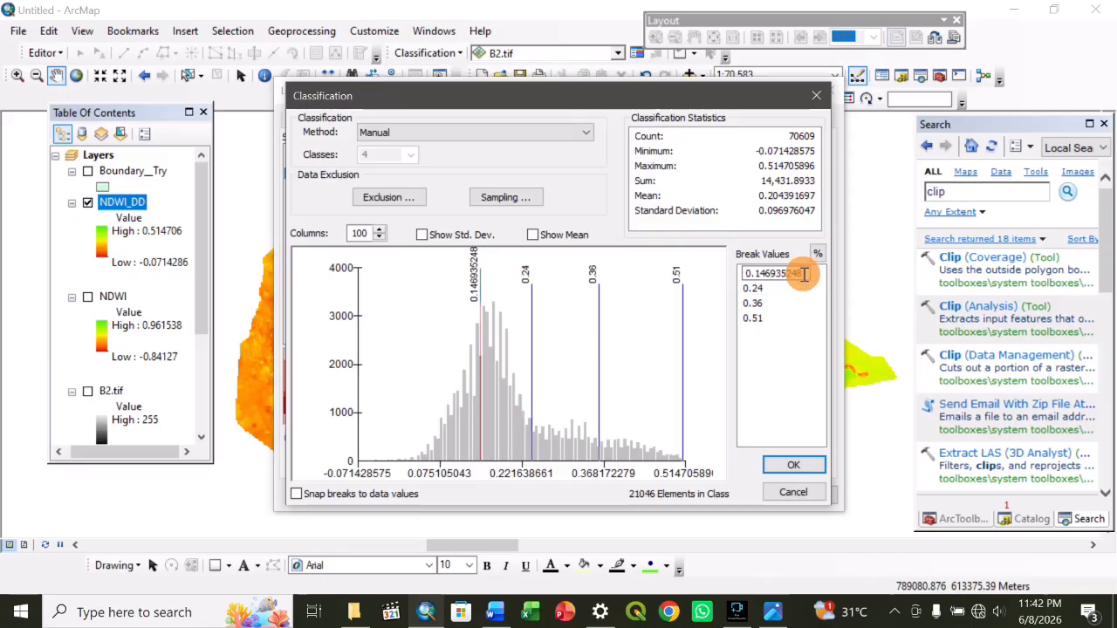
type("=")
key("BackSpace")
key("BackSpace")
key("BackSpace")
key("BackSpace")
key("BackSpace")
key("BackSpace")
key("BackSpace")
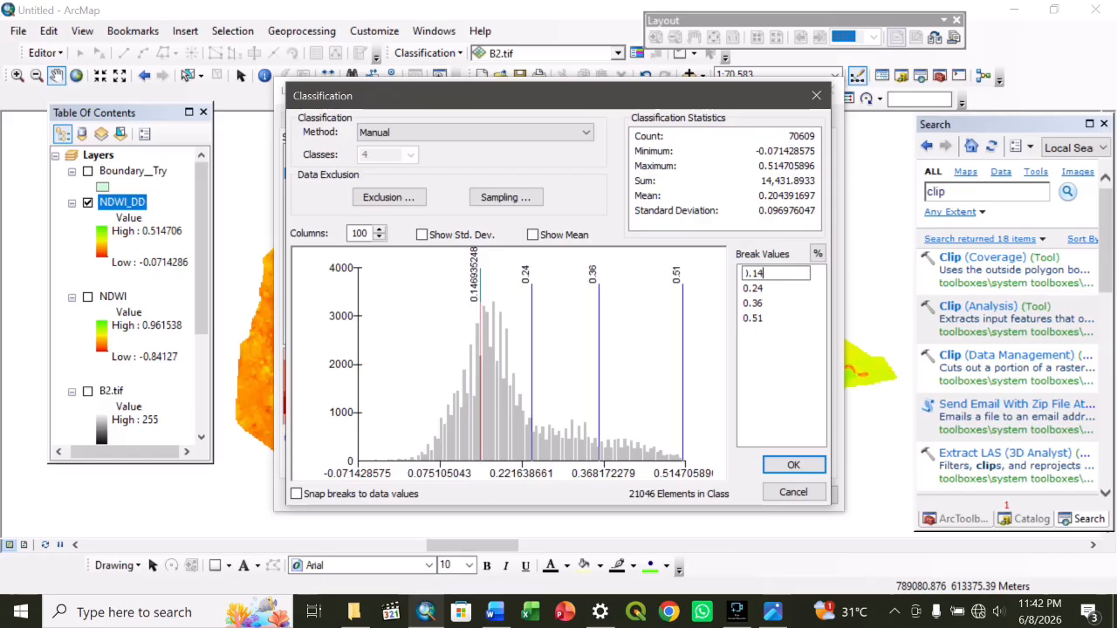
type("5")
left_click(808, 284)
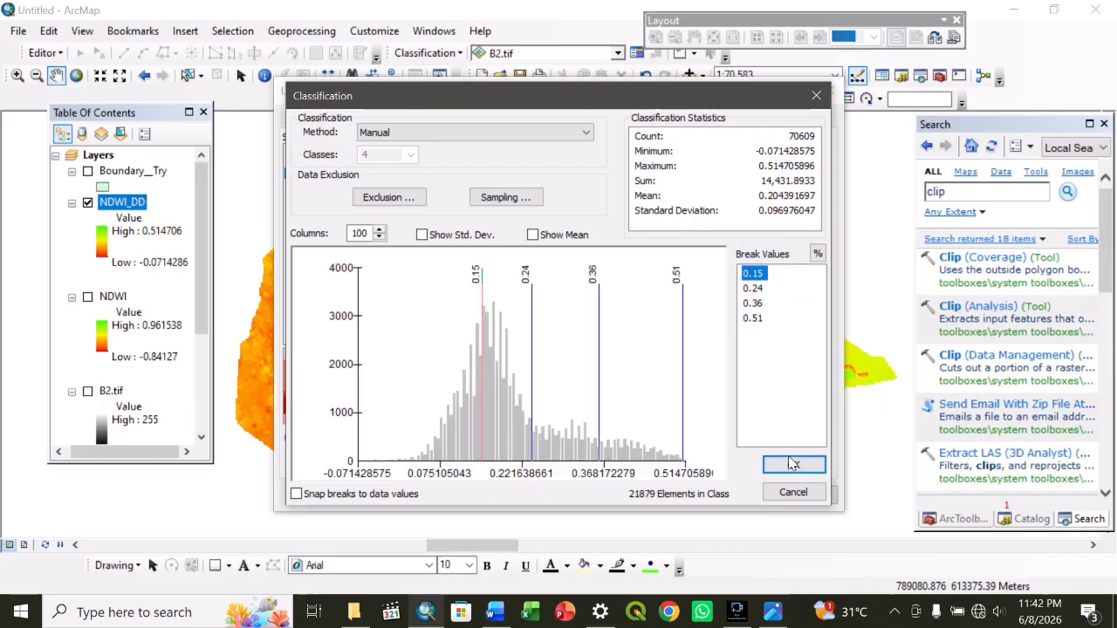
left_click(793, 464)
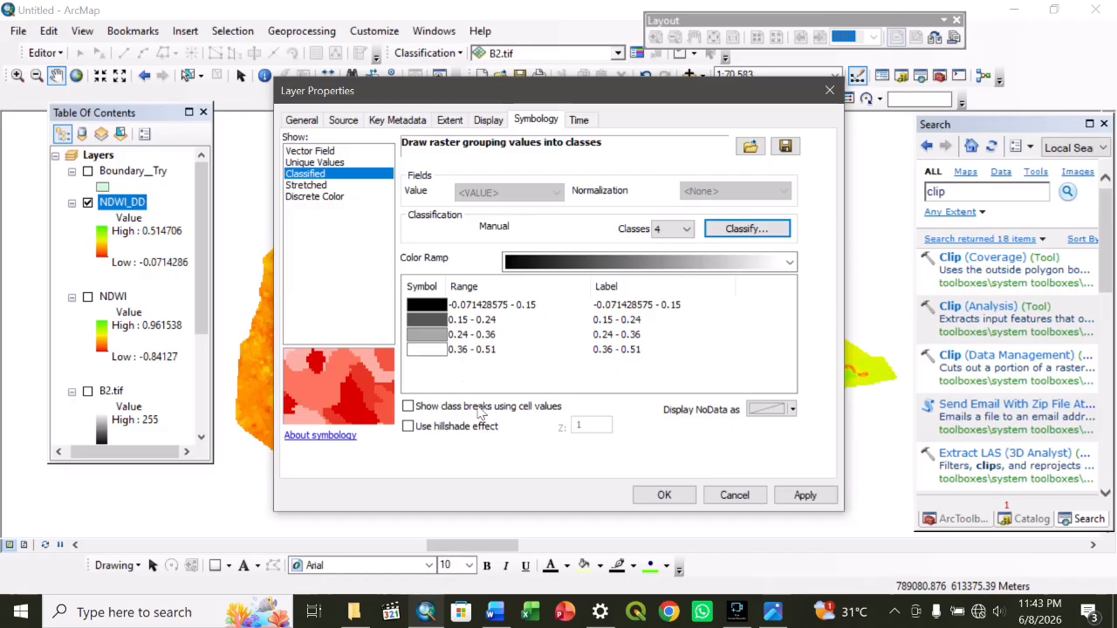
- Check the Word interpretation table and colour the 0.36 - 0.51 class light blue in ArcMap to represent open water
left_click(505, 615)
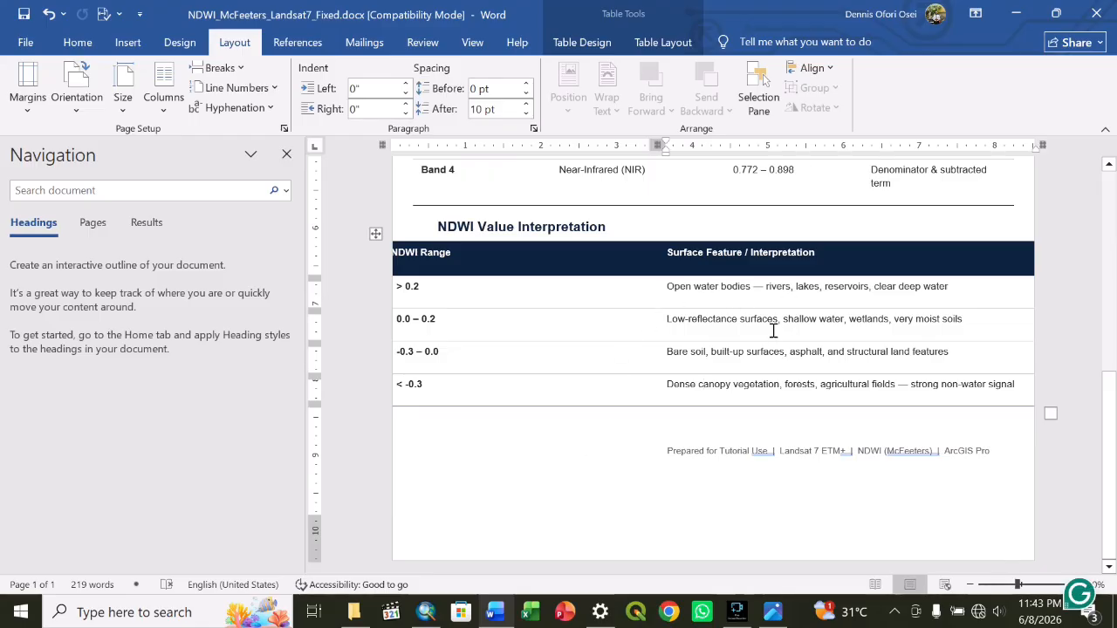
left_click(425, 612)
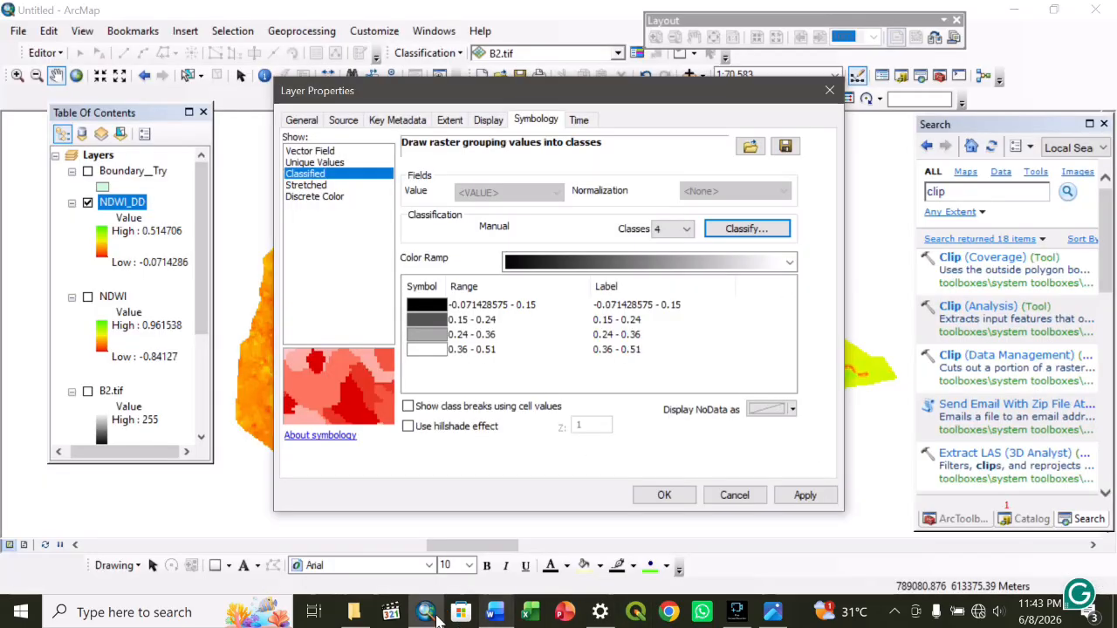
left_click(418, 355)
left_click(418, 356)
left_click(551, 425)
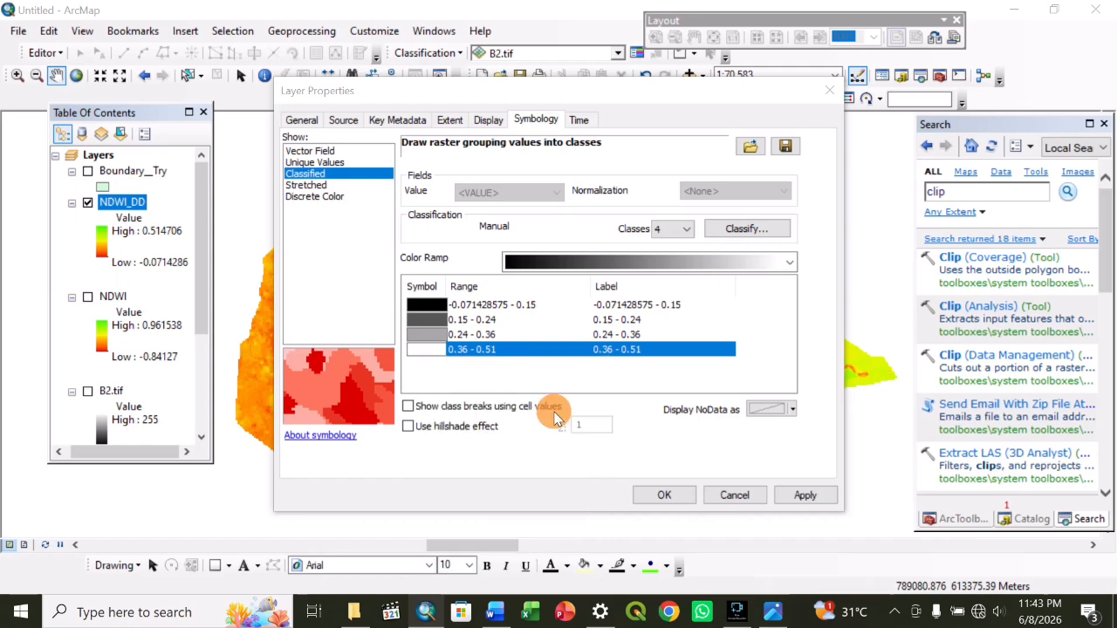
- Consult the Word table for shallow water and wetlands, and colour the 0.24 - 0.36 class pale mint in ArcMap
left_click(495, 611)
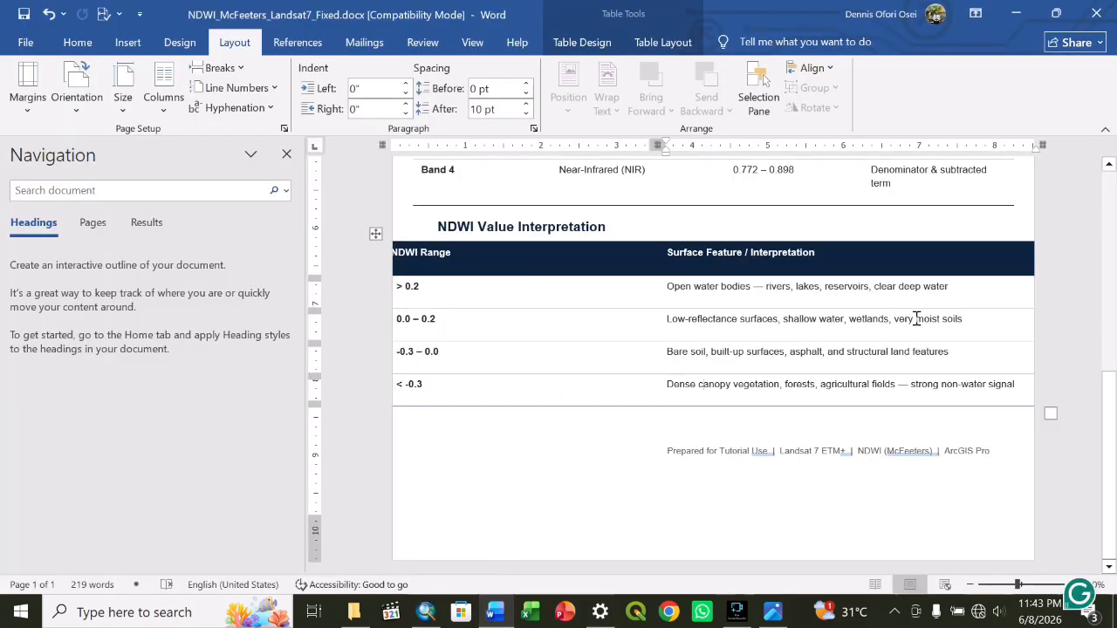
left_click(426, 612)
left_click(440, 335)
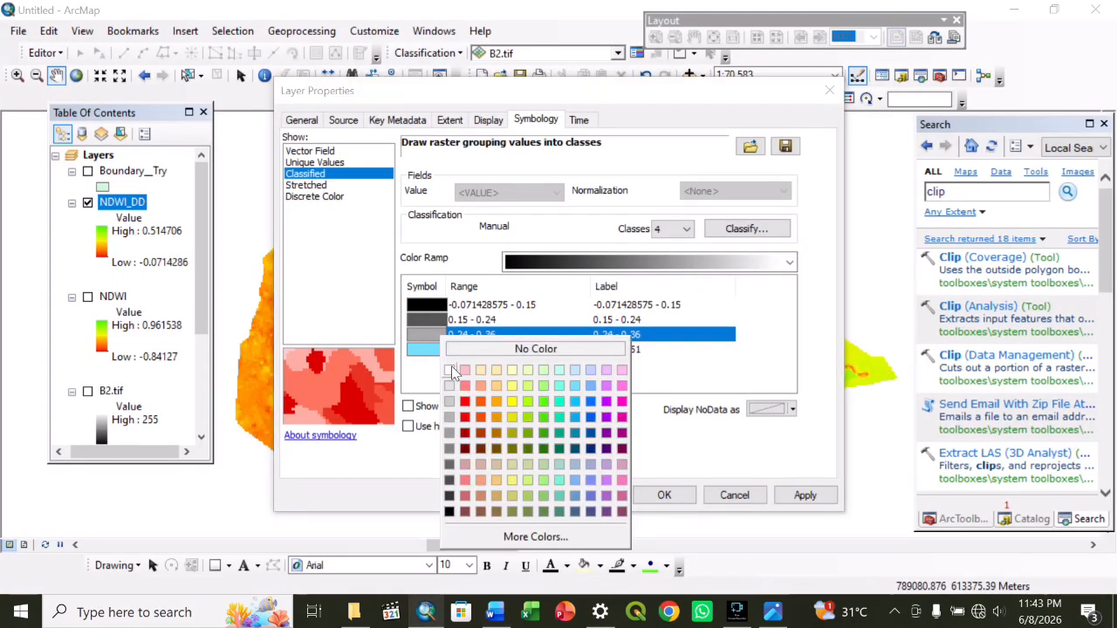
left_click(558, 370)
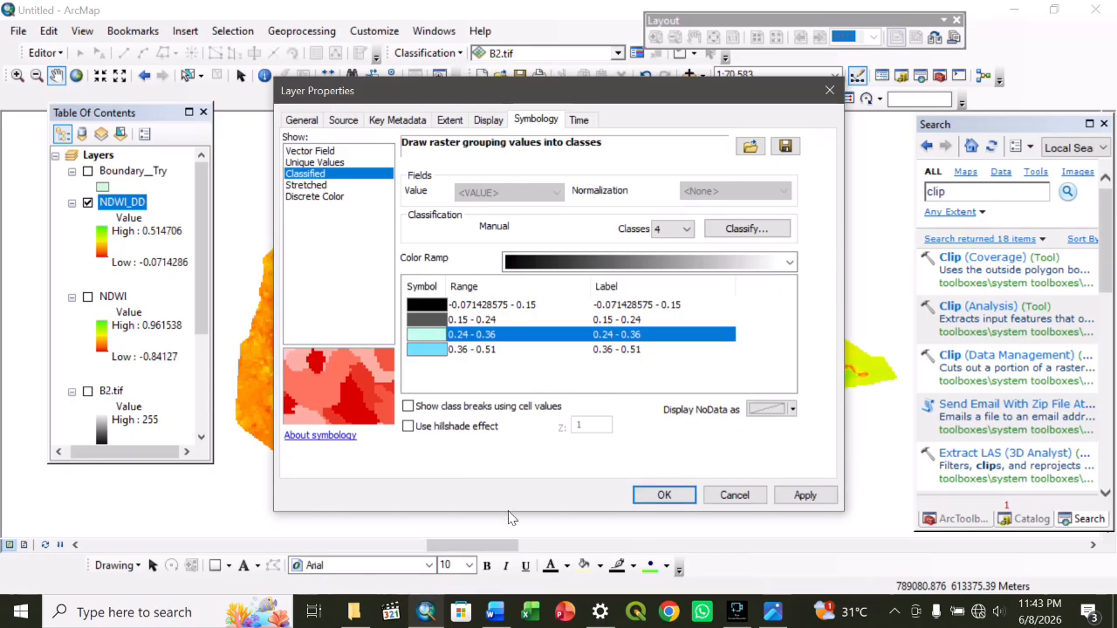
- Check the bare soil and built-up entry in Word and colour the 0.15 - 0.24 class red in ArcMap
left_click(494, 612)
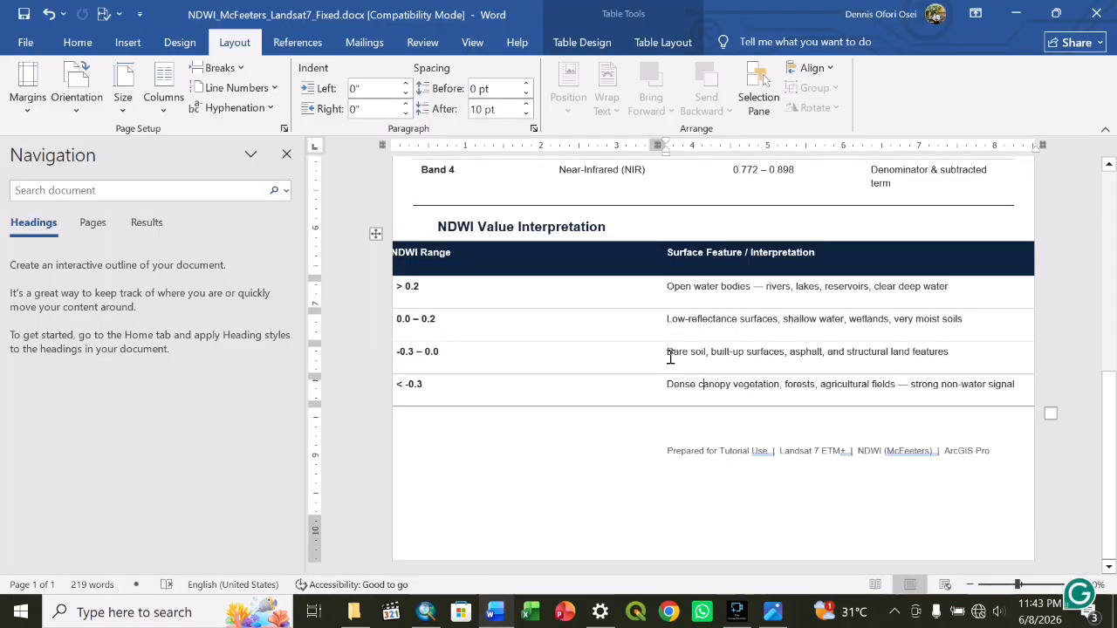
left_click_drag(670, 356, 822, 357)
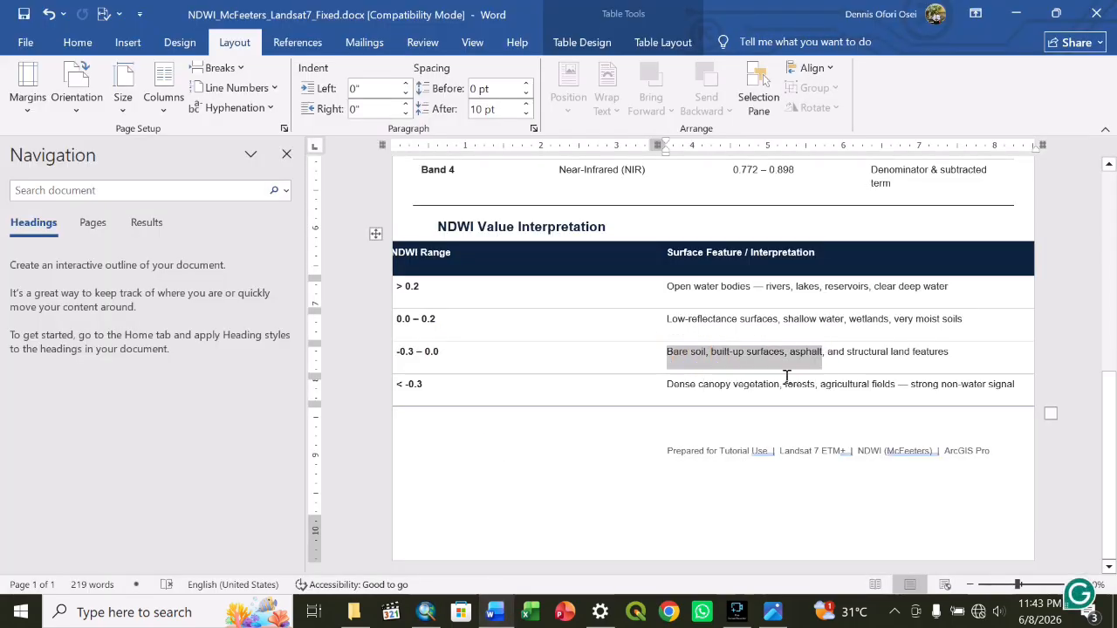
left_click(425, 612)
left_click(426, 319)
left_click(453, 384)
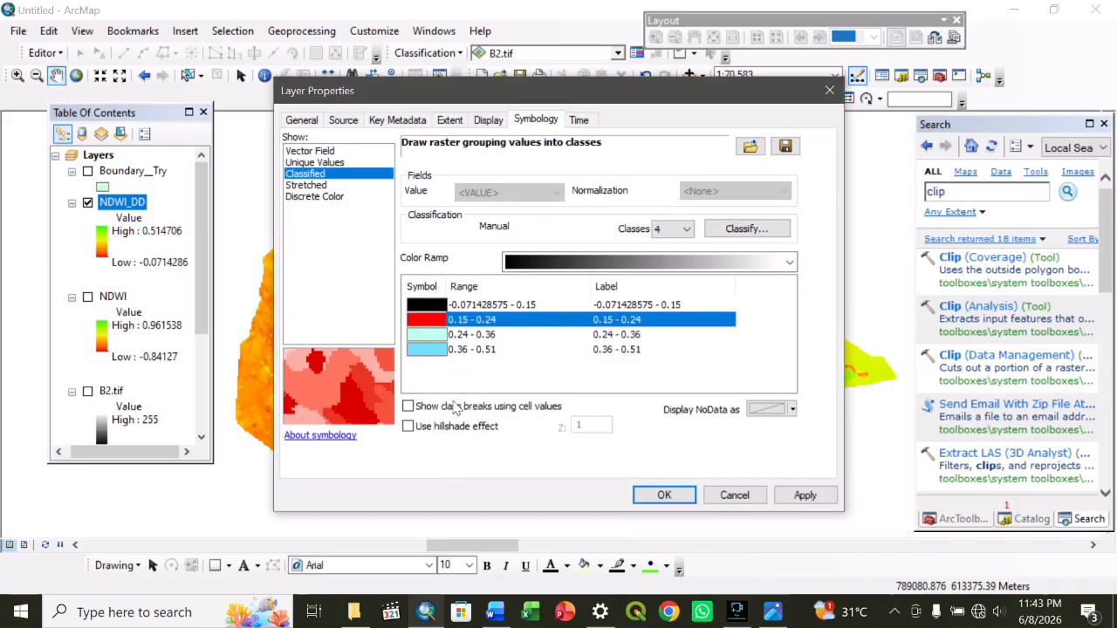
- Check the dense vegetation entry in Word, colour the lowest NDWI_DD class dark green in ArcMap and apply the symbology
left_click(495, 612)
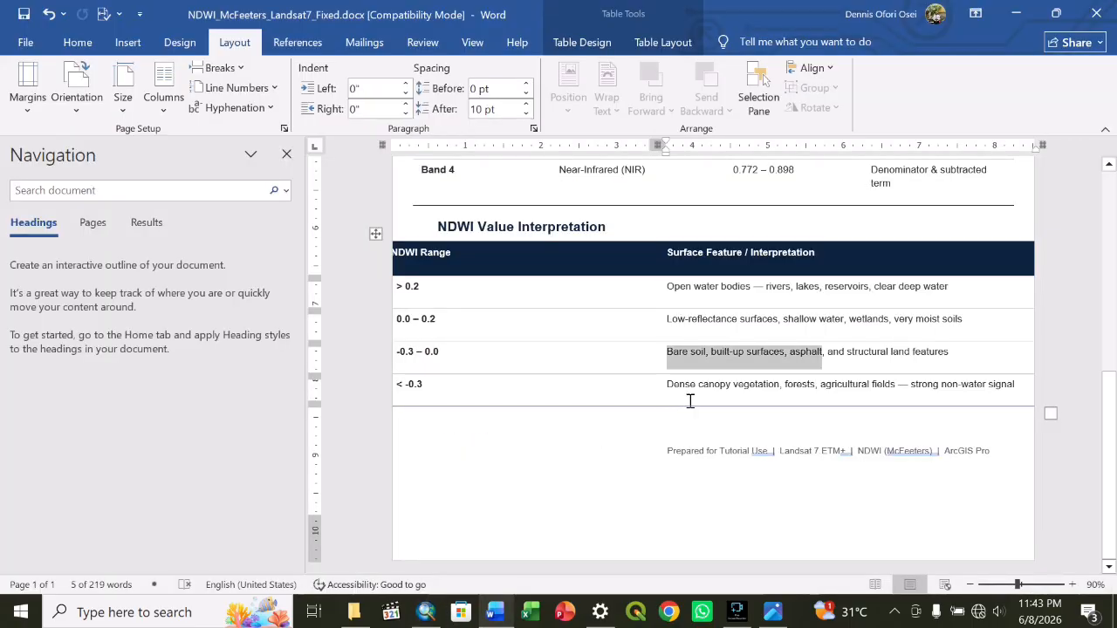
triple_click(690, 401)
left_click(425, 611)
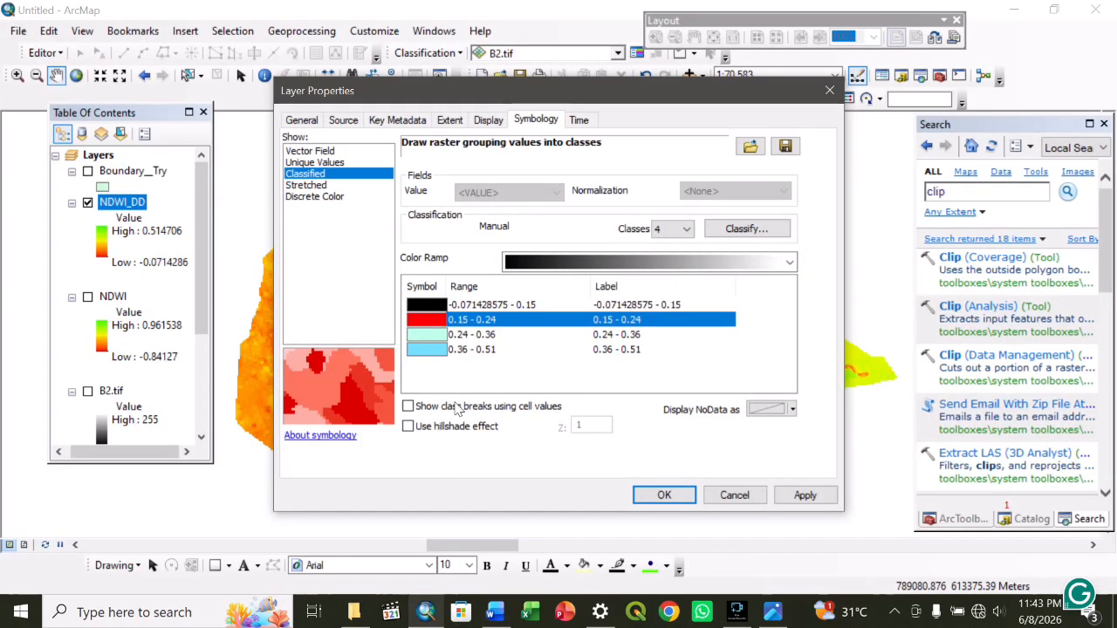
left_click(426, 305)
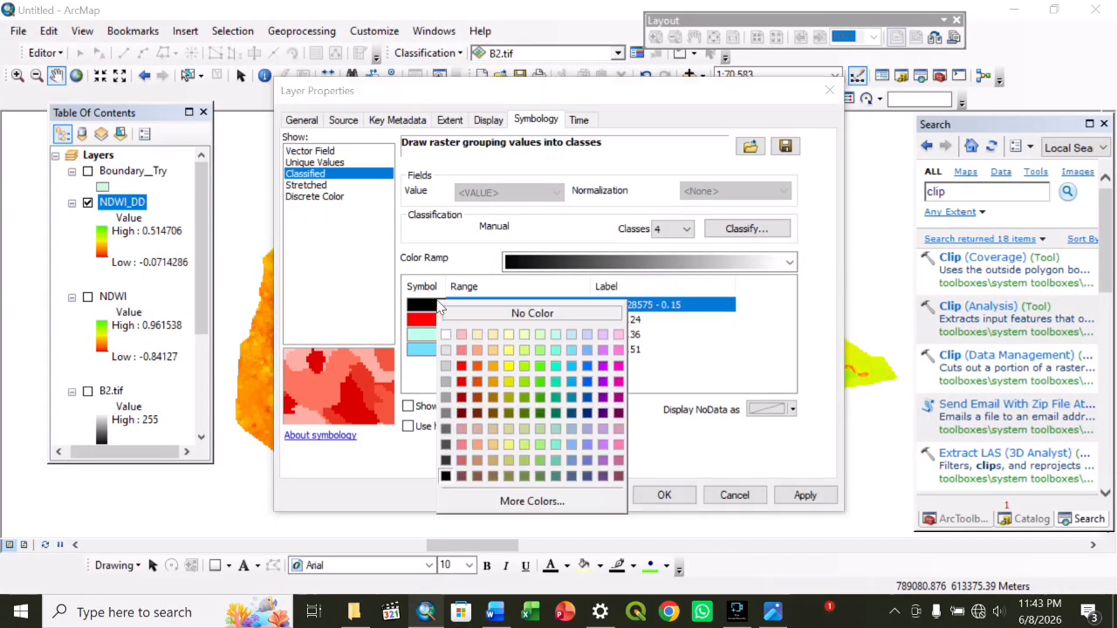
left_click(556, 415)
left_click(662, 495)
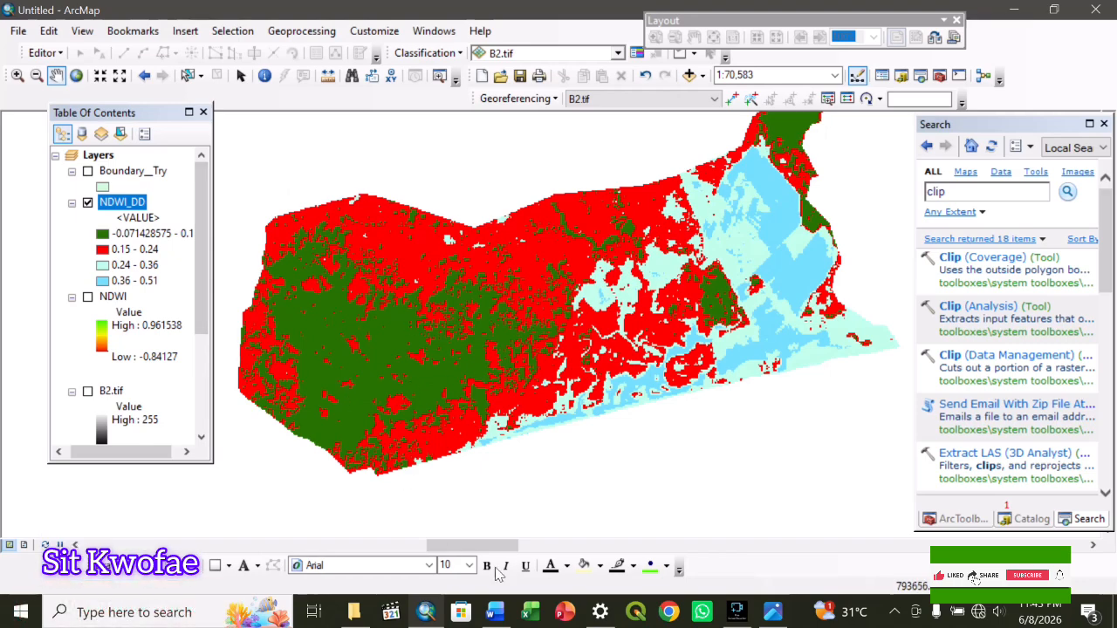
- Compare the classified NDWI_DD map with the 2000 to 2025 Densu Delta land cover image and the Word interpretation table
left_click_drag(646, 359, 648, 377)
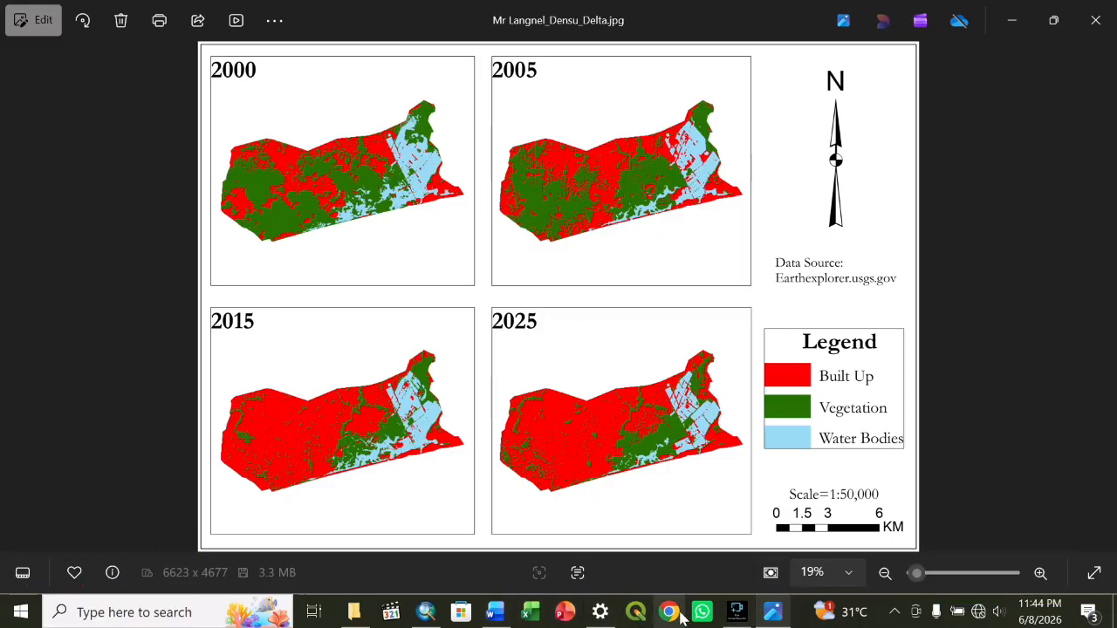
left_click(424, 614)
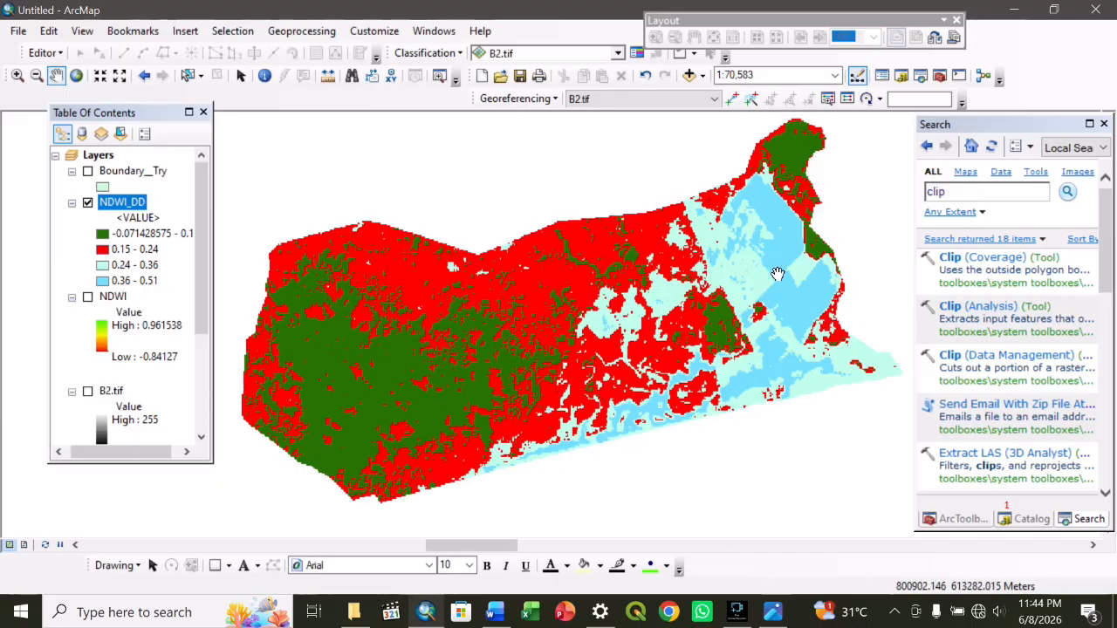
left_click(738, 611)
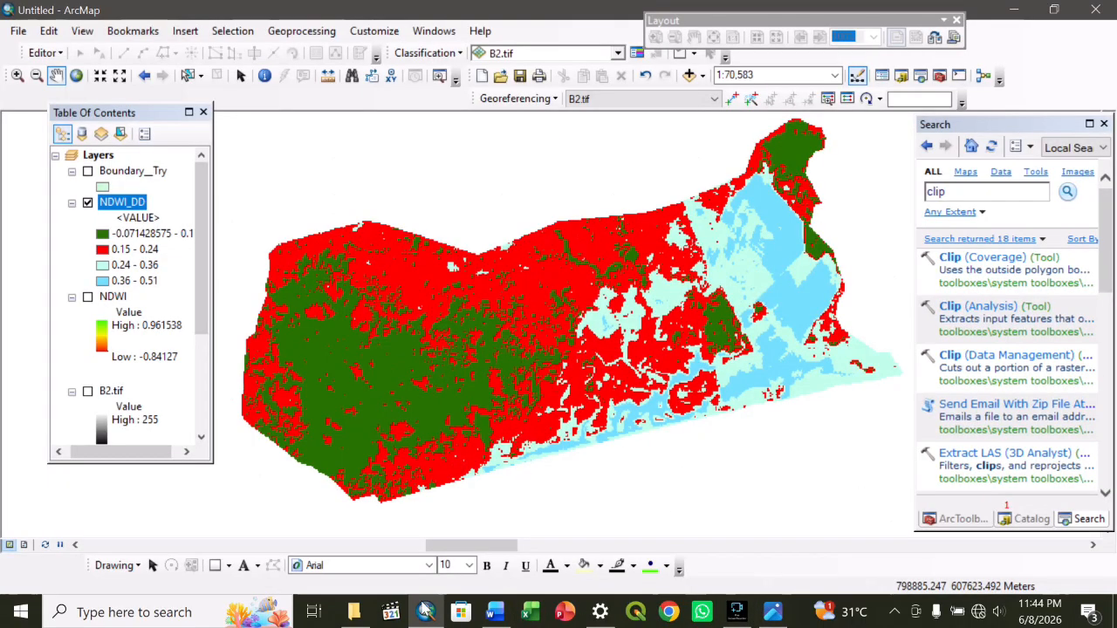
left_click(425, 612)
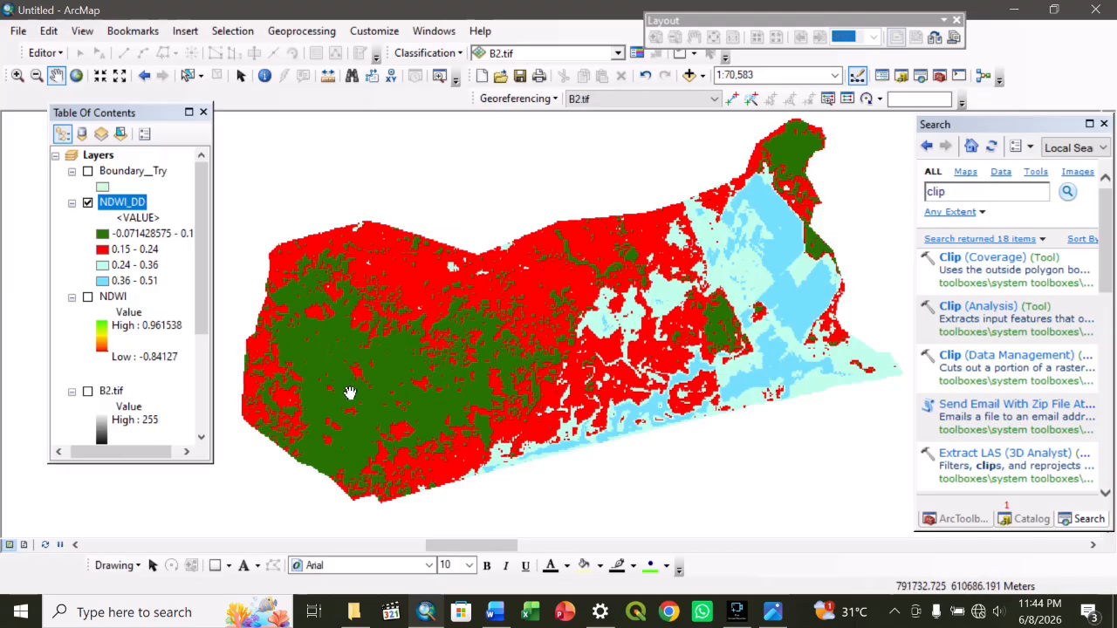
left_click(737, 612)
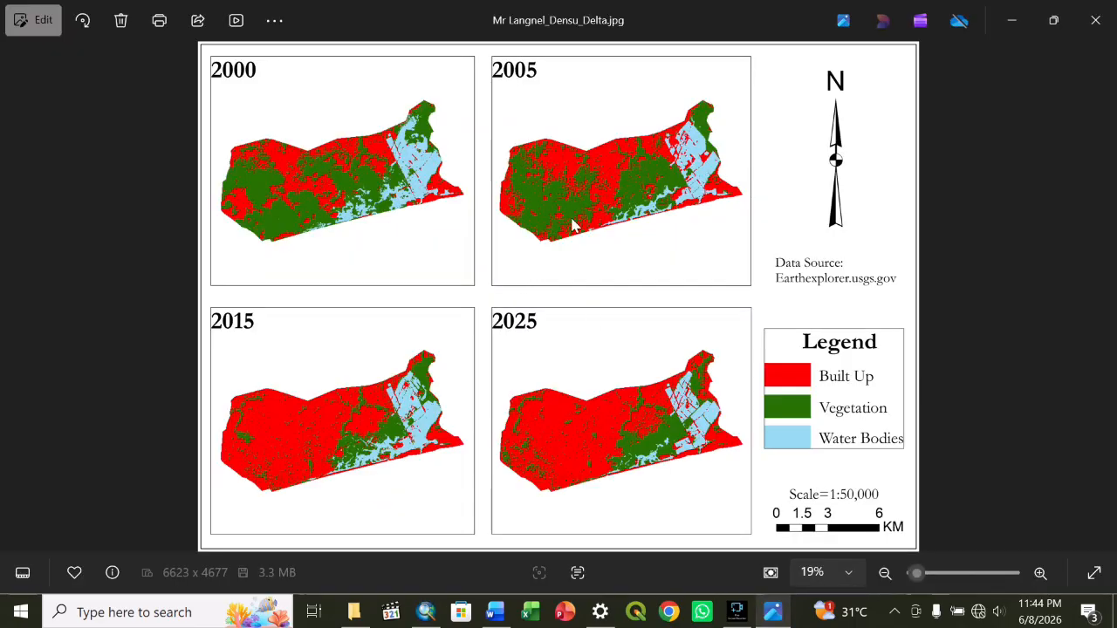
left_click(425, 612)
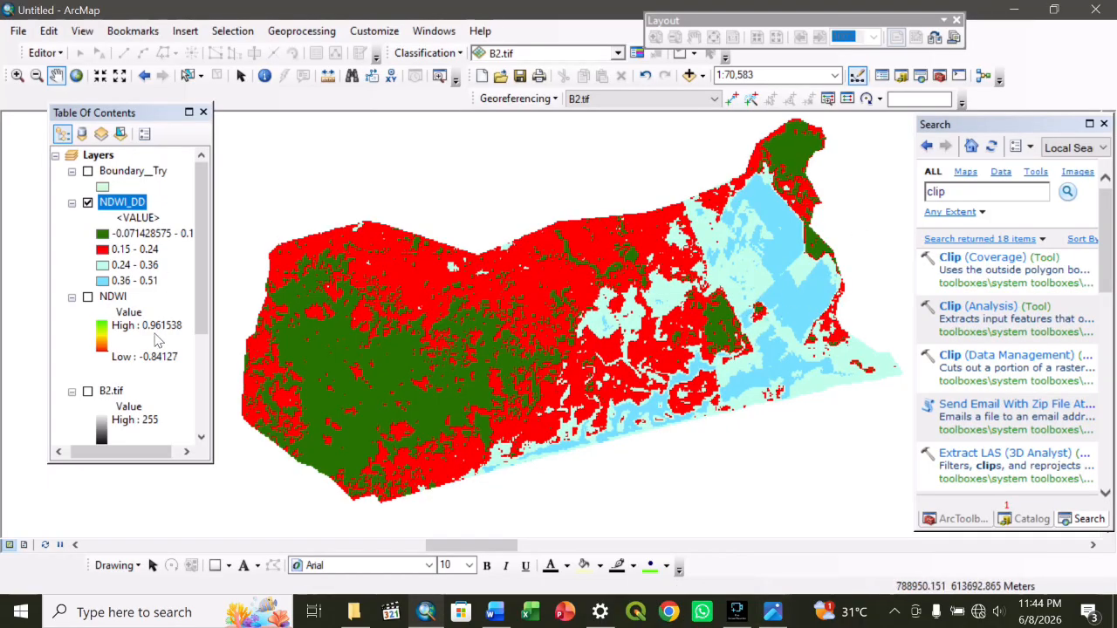
left_click(495, 612)
left_click(679, 307)
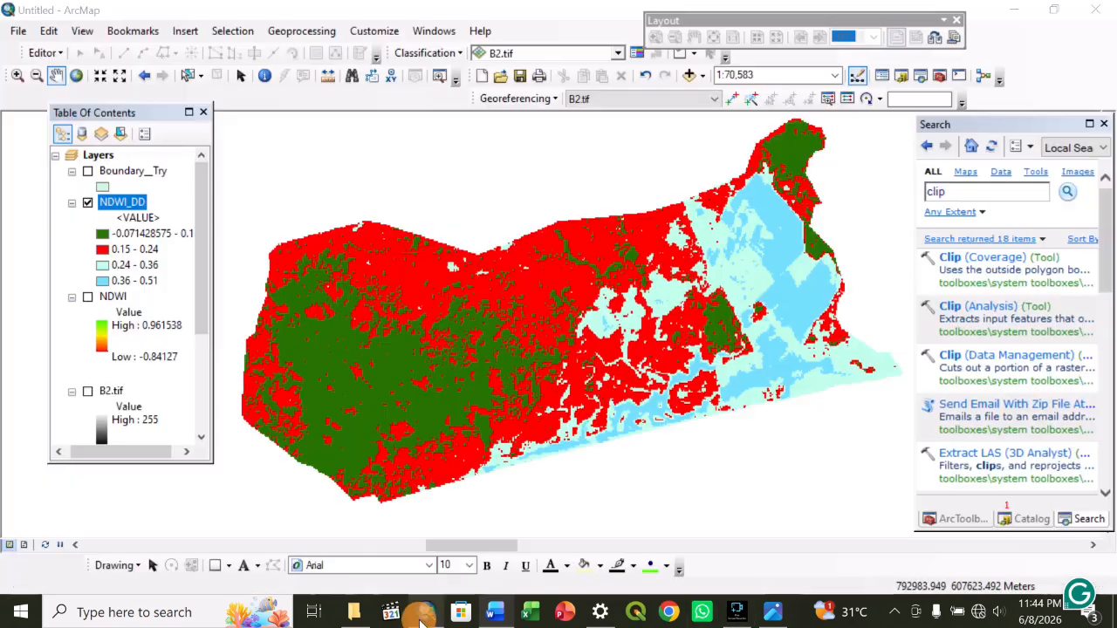
left_click(426, 612)
- Open the layer properties of NDWI_DD to edit its classified symbology
right_click(114, 201)
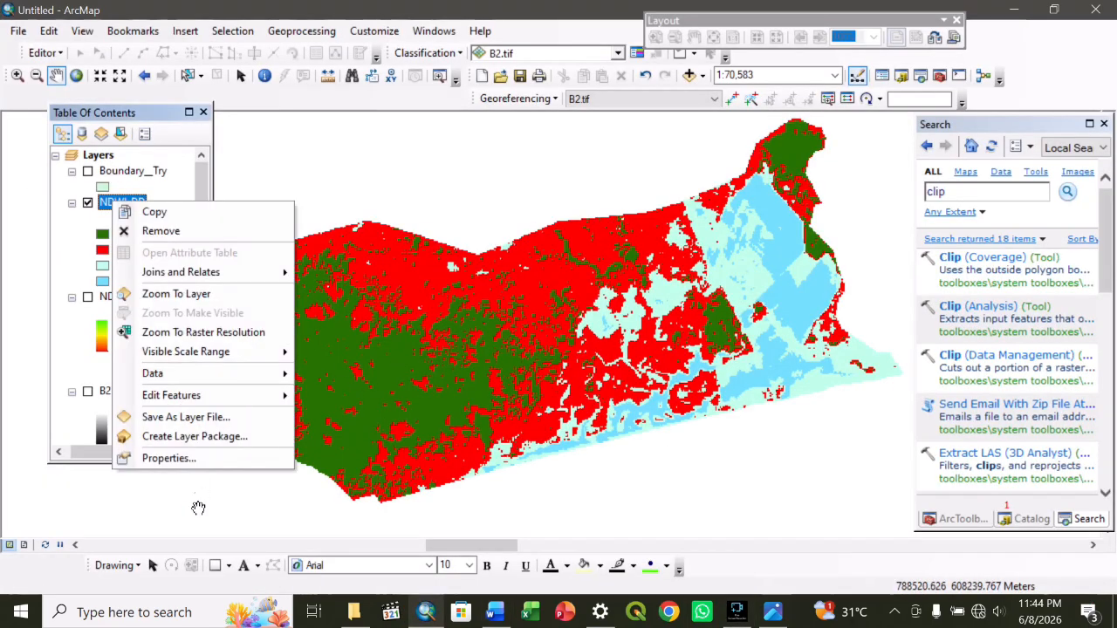
left_click(192, 457)
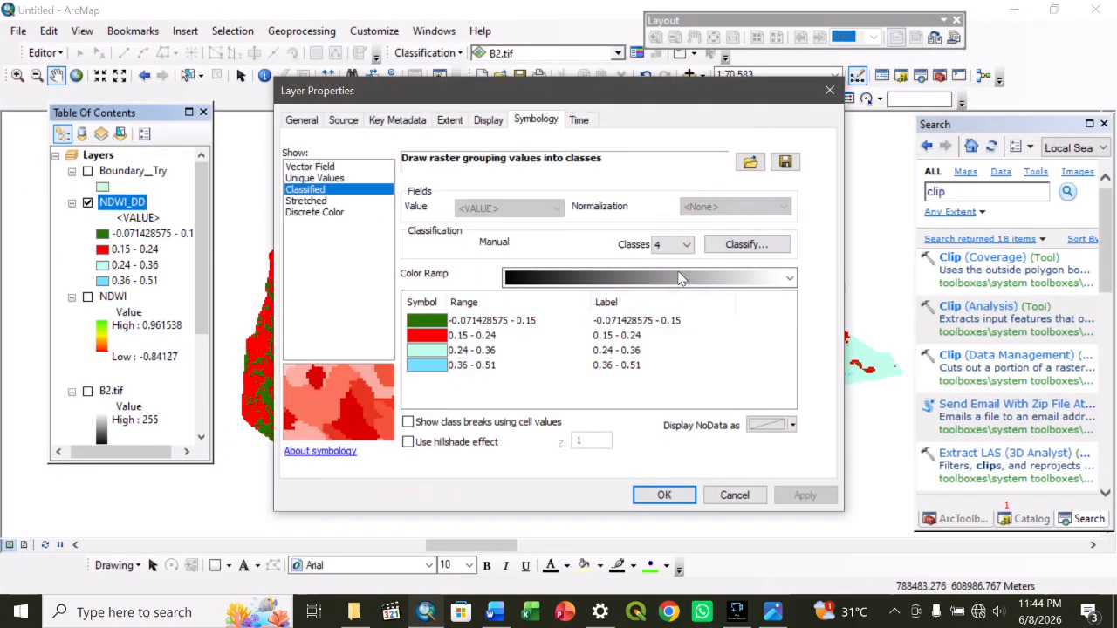
left_click(416, 349)
left_click(414, 363, "shift")
right_click(417, 365)
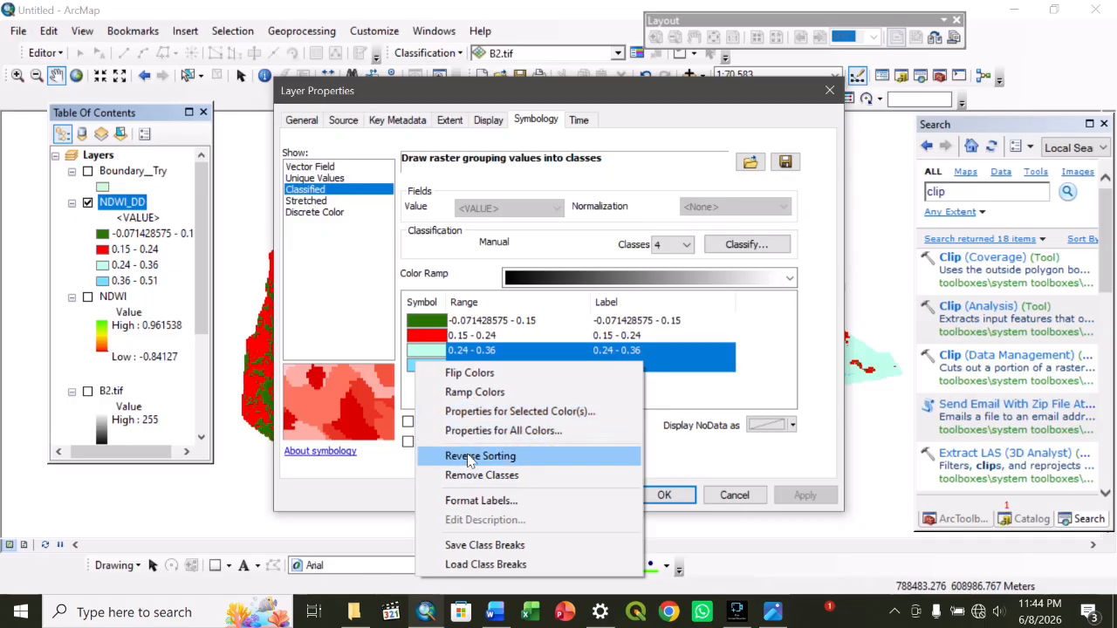
left_click(462, 351)
left_click(425, 366, "shift")
right_click(424, 369)
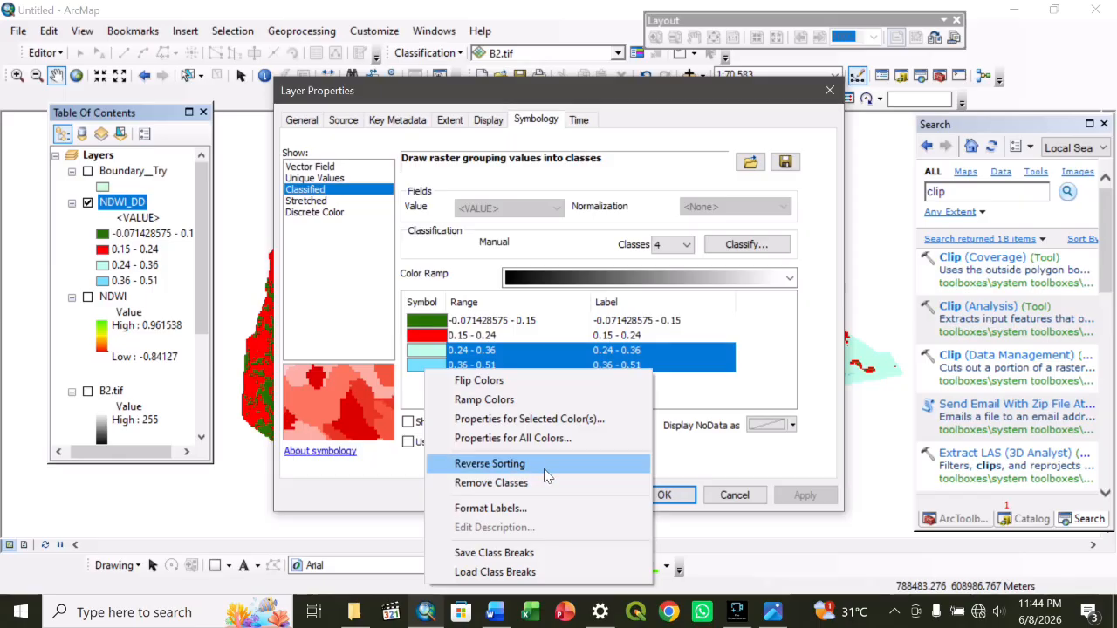
left_click(711, 366)
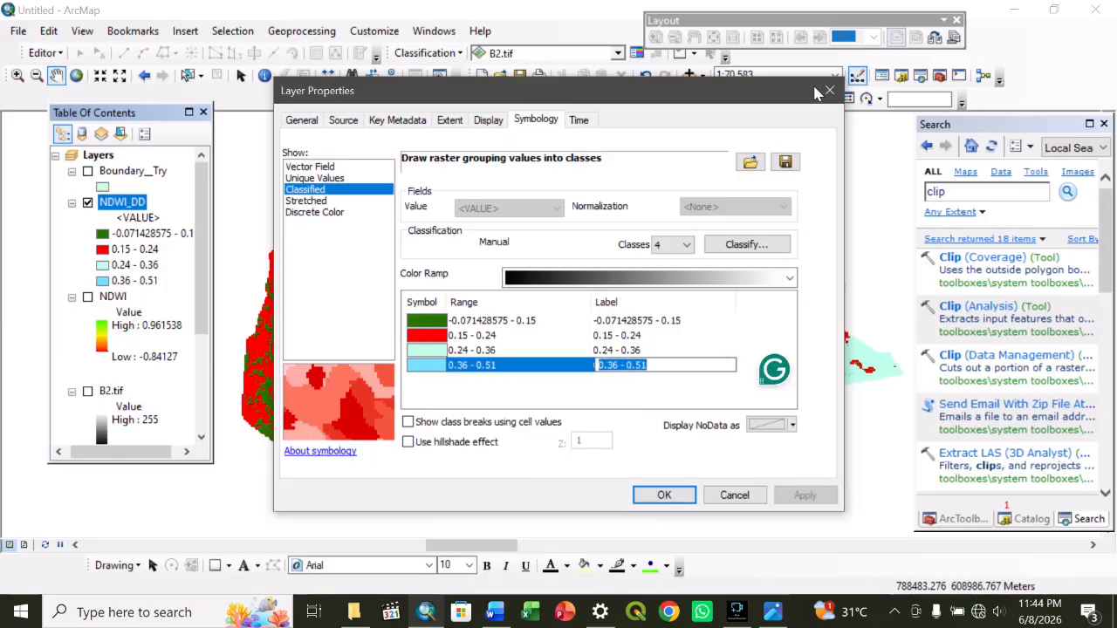
- Recolour the 0.24 - 0.36 class with the same light blue as the 0.36 - 0.51 class and apply it
left_click(436, 351)
left_click(568, 402)
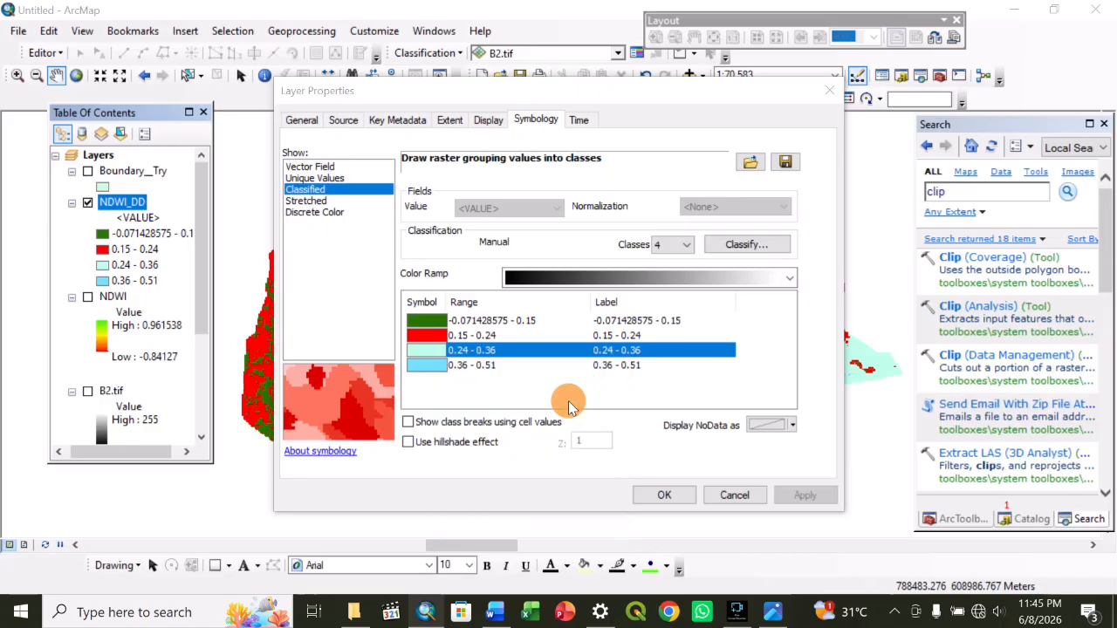
left_click(663, 496)
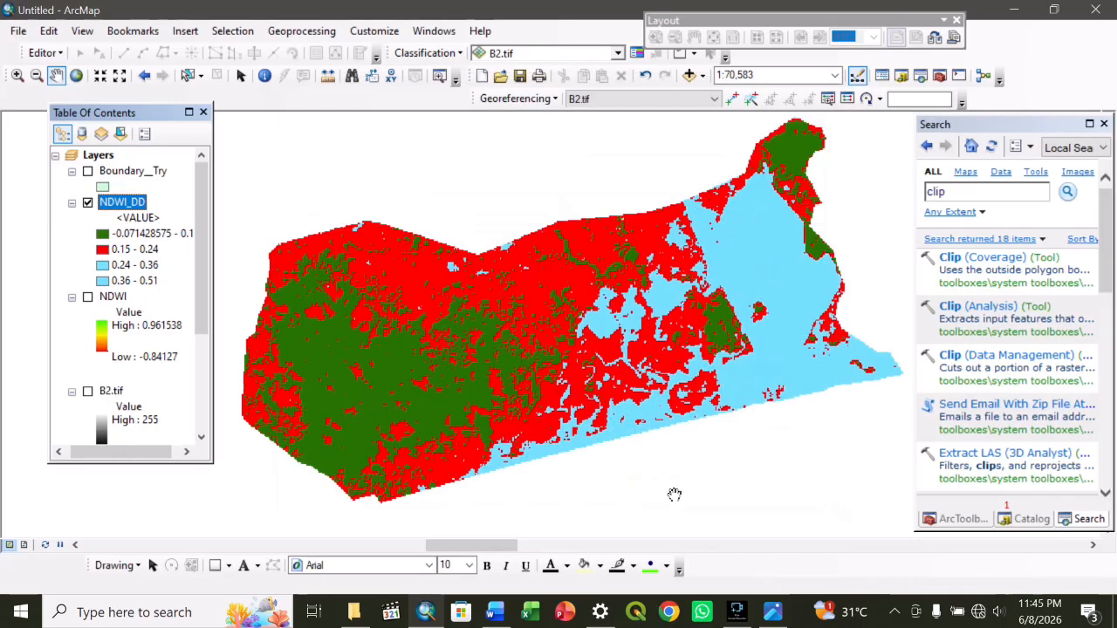
- Compare the extent of the light blue water areas in the recoloured NDWI_DD map with the Densu Delta land cover image
left_click(773, 612)
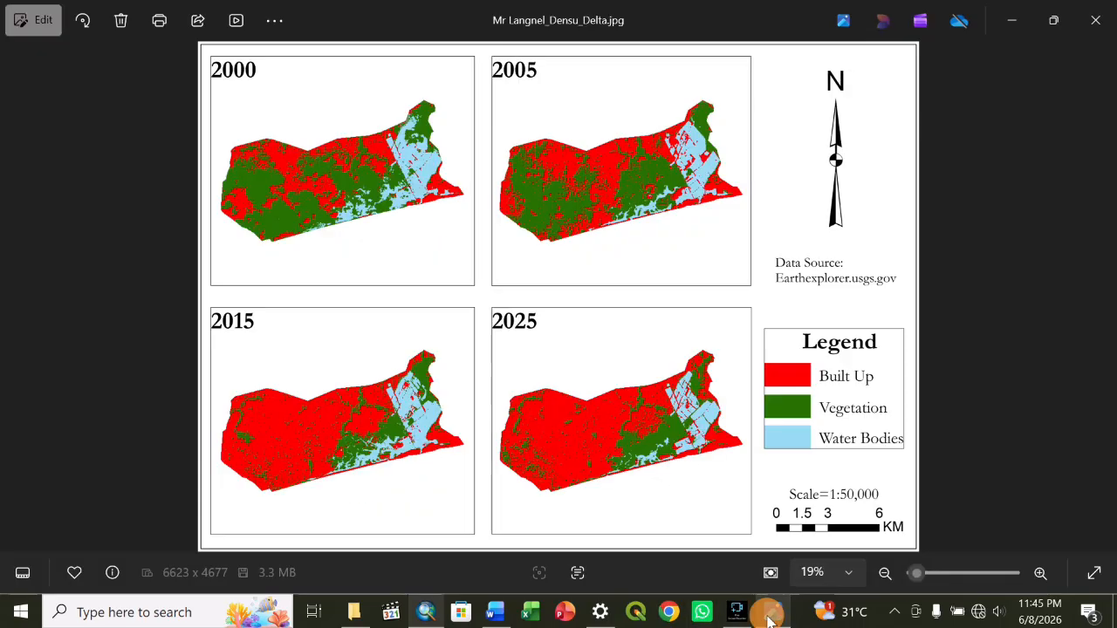
left_click(1013, 21)
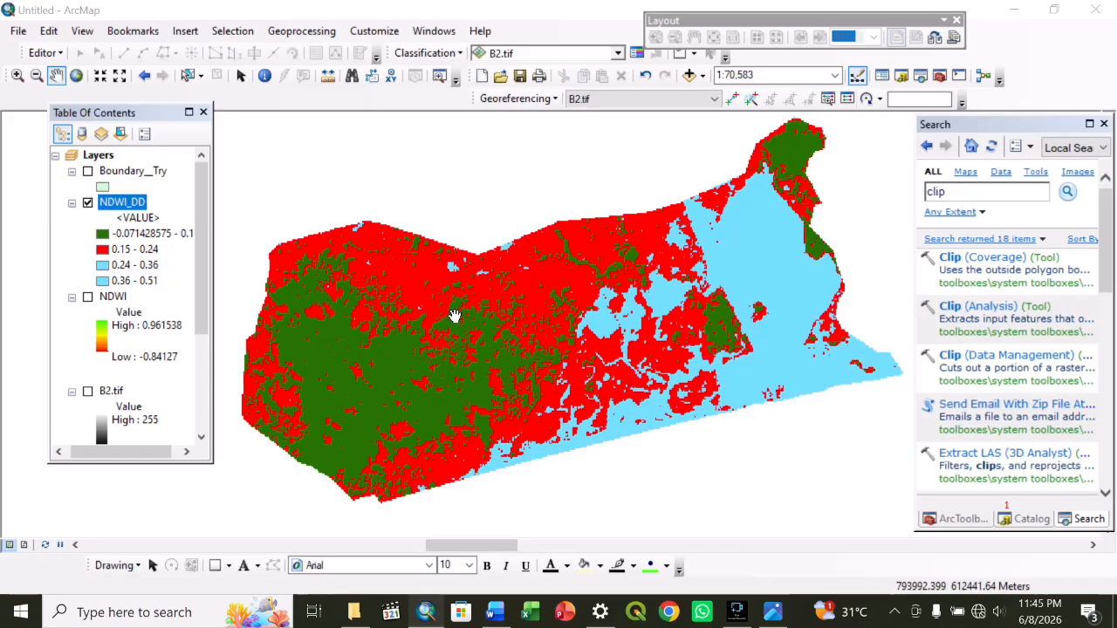
left_click(772, 611)
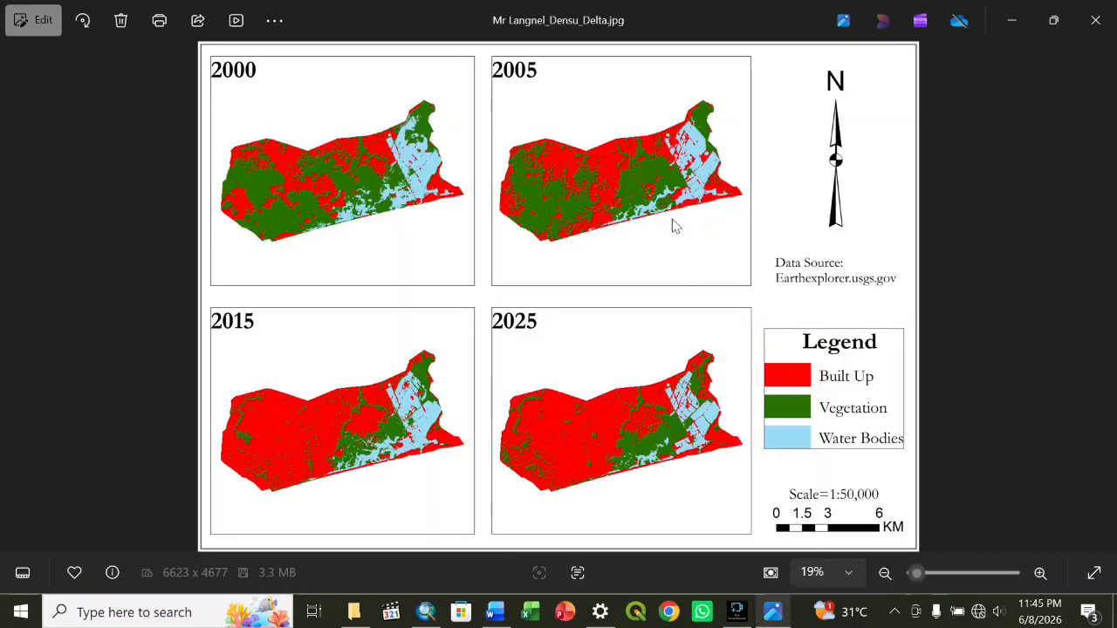
left_click(1010, 17)
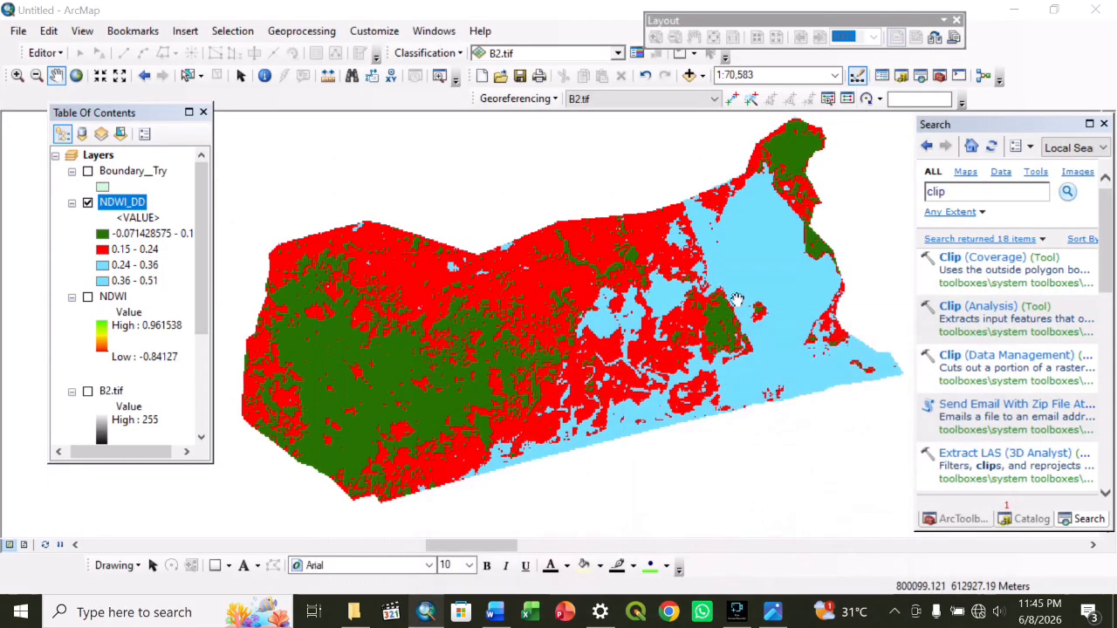
left_click(773, 612)
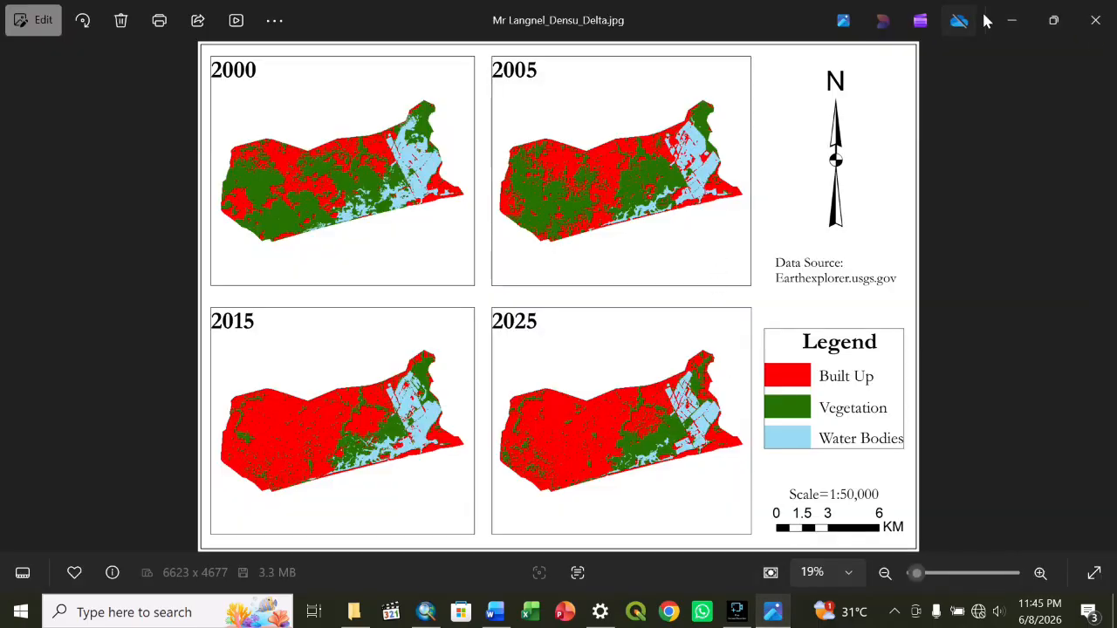
left_click(1011, 20)
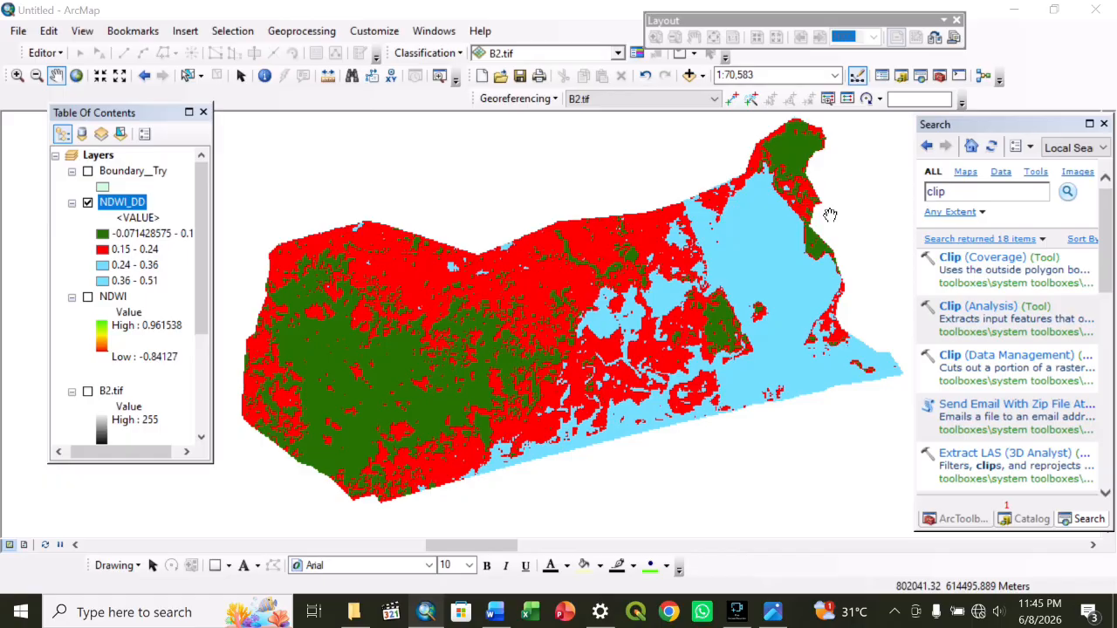
left_click_drag(829, 266, 798, 320)
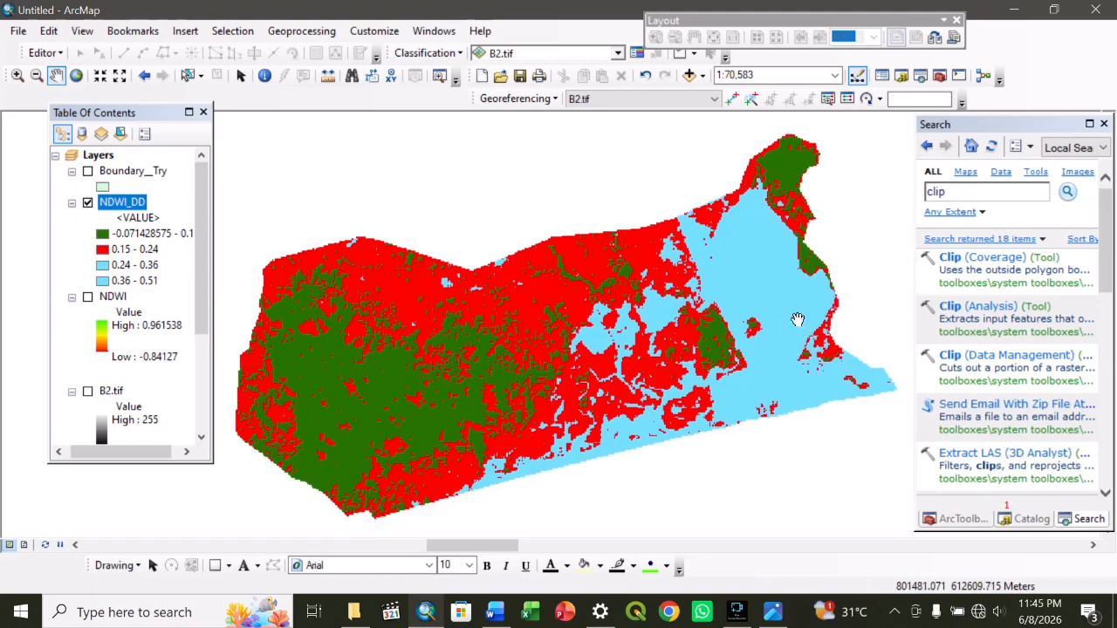